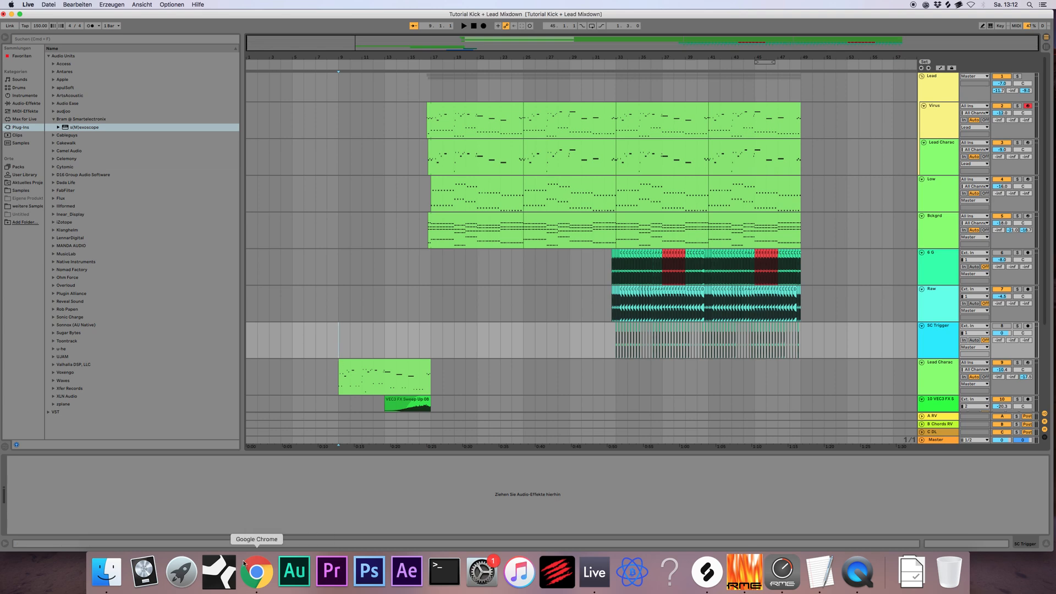
Step: Look over all tracks in the arrangement and play the project from bar 9
{"action": "scroll", "coordinate": [481, 341], "scroll_direction": "down", "scroll_amount": 5}
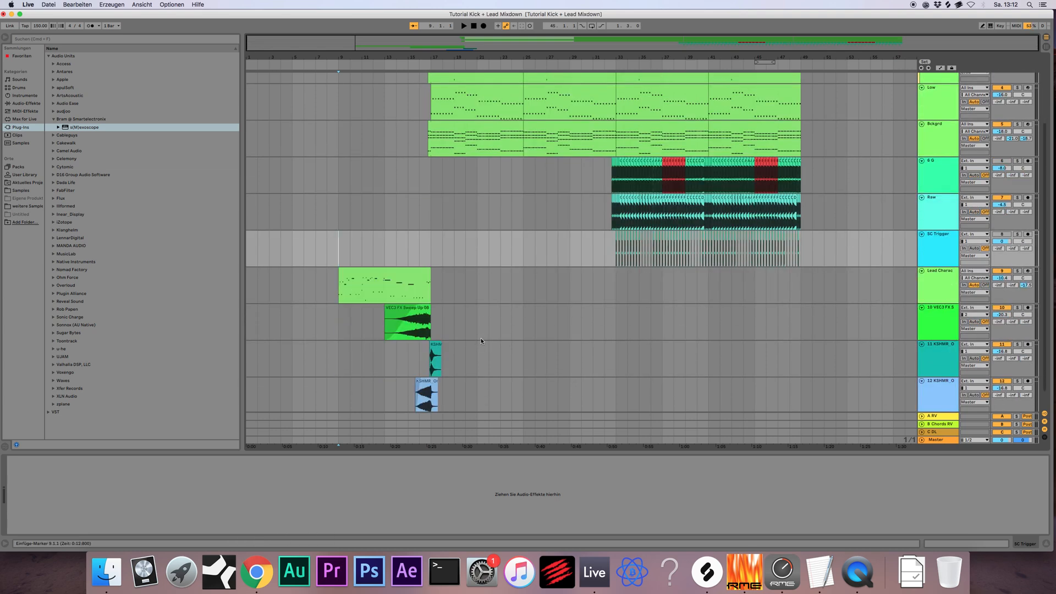
{"action": "scroll", "coordinate": [481, 341], "scroll_direction": "up", "scroll_amount": 5}
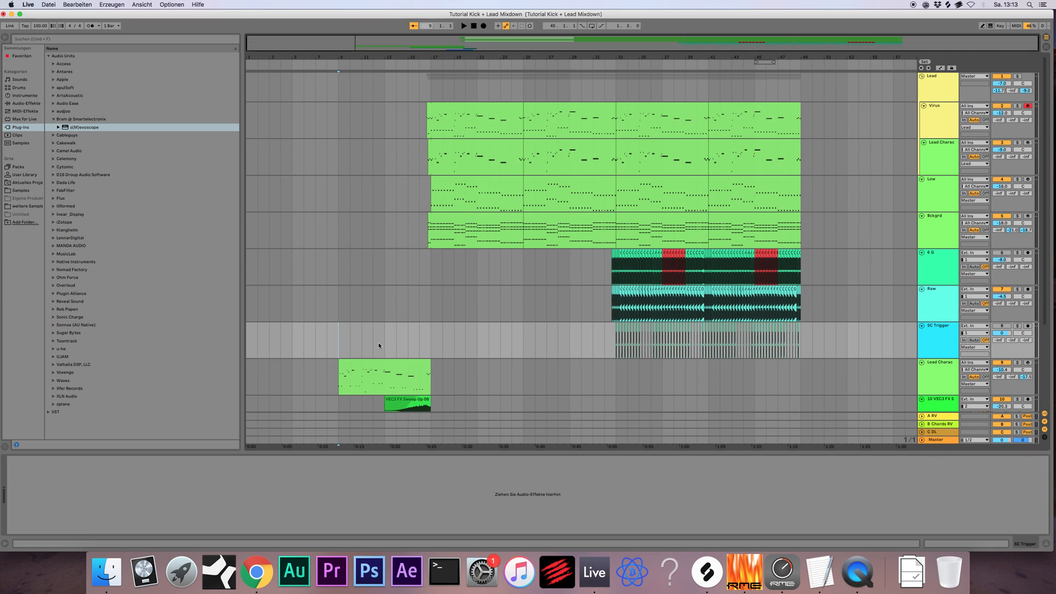
{"action": "scroll", "coordinate": [362, 351], "scroll_direction": "down", "scroll_amount": 5}
{"action": "scroll", "coordinate": [336, 245], "scroll_direction": "up", "scroll_amount": 5}
{"action": "key", "text": "space"}
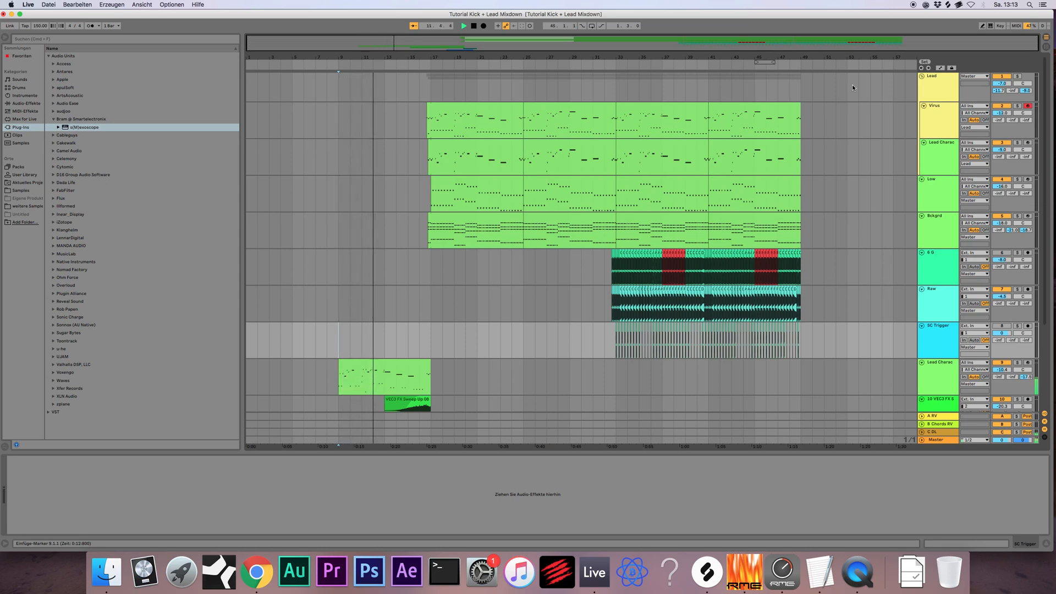
Step: Inspect the device chains of the Virus, Lead Character and Master tracks and the session mixer during playback, ending with playback stopped
{"action": "left_click", "coordinate": [939, 117]}
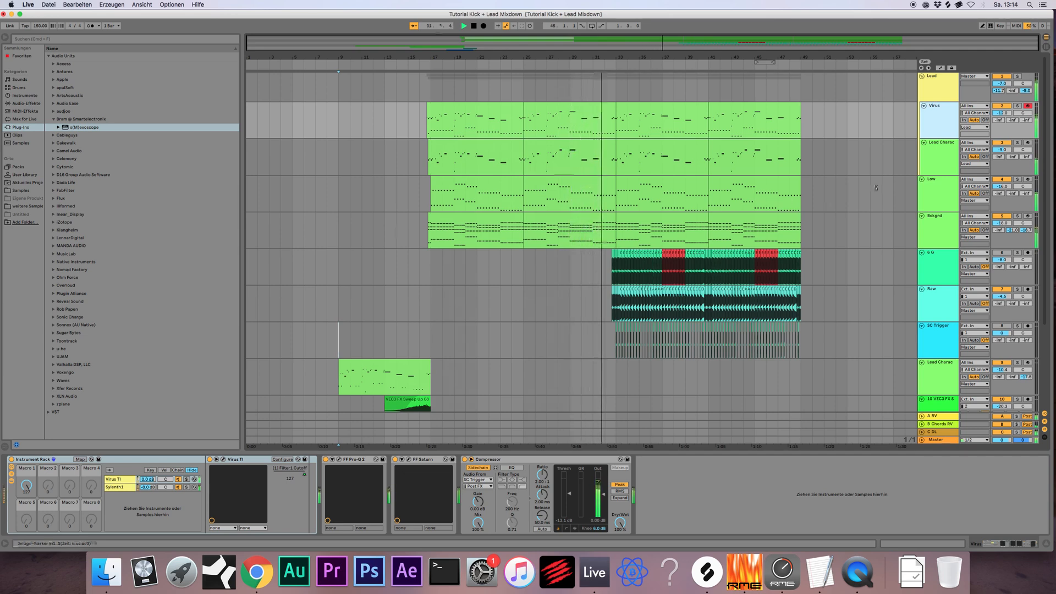
{"action": "left_click", "coordinate": [934, 155]}
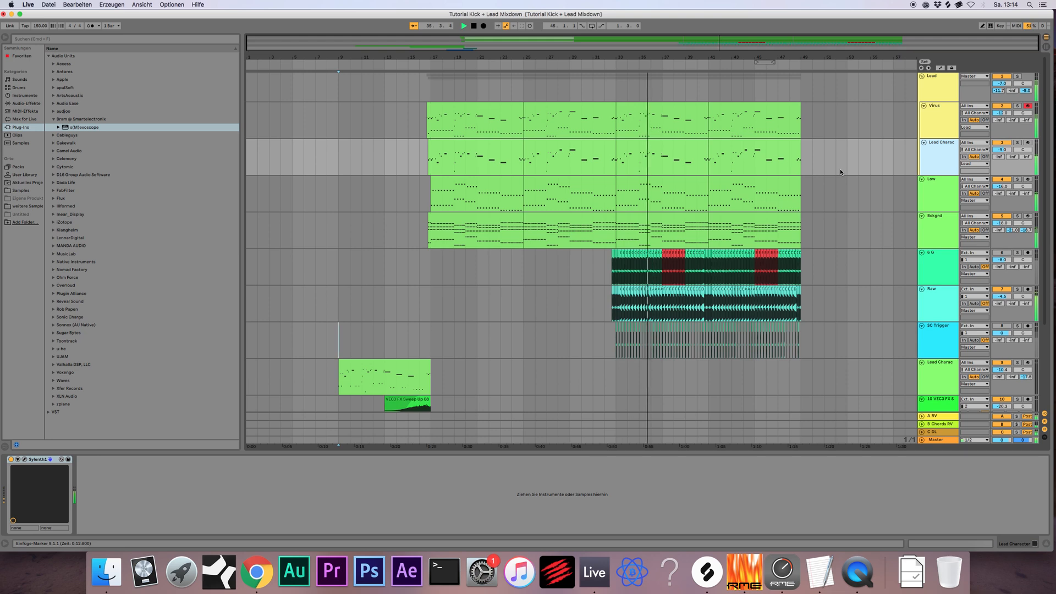
{"action": "left_click", "coordinate": [938, 441]}
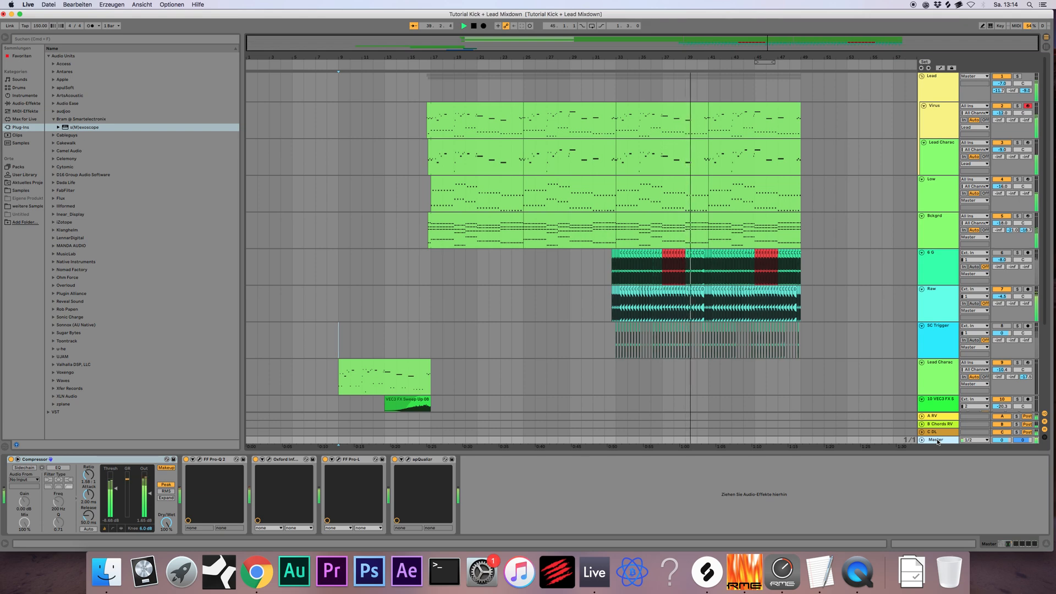
{"action": "key", "text": "Tab"}
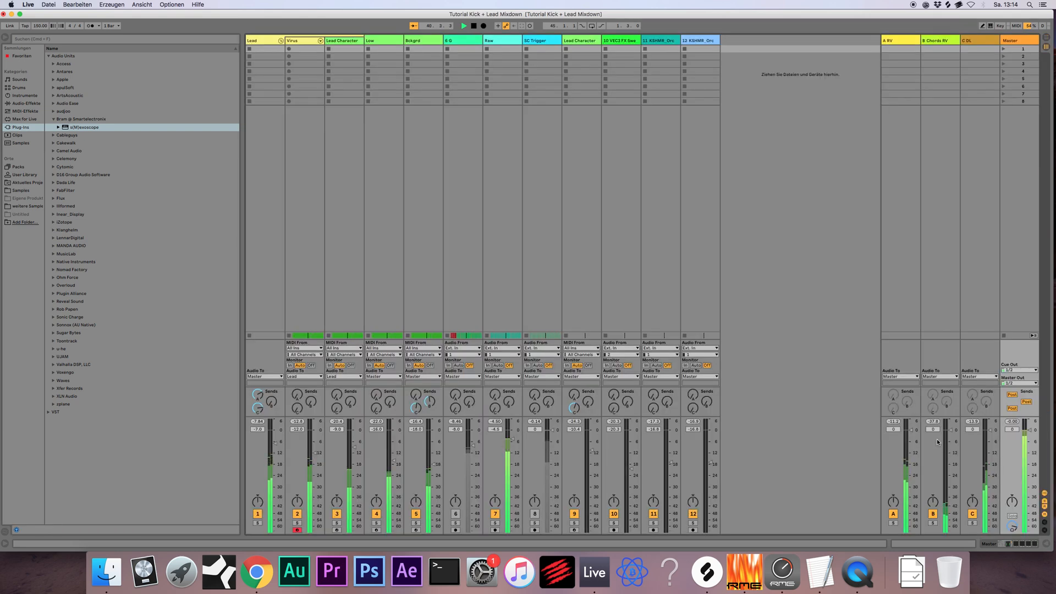
{"action": "key", "text": "Tab"}
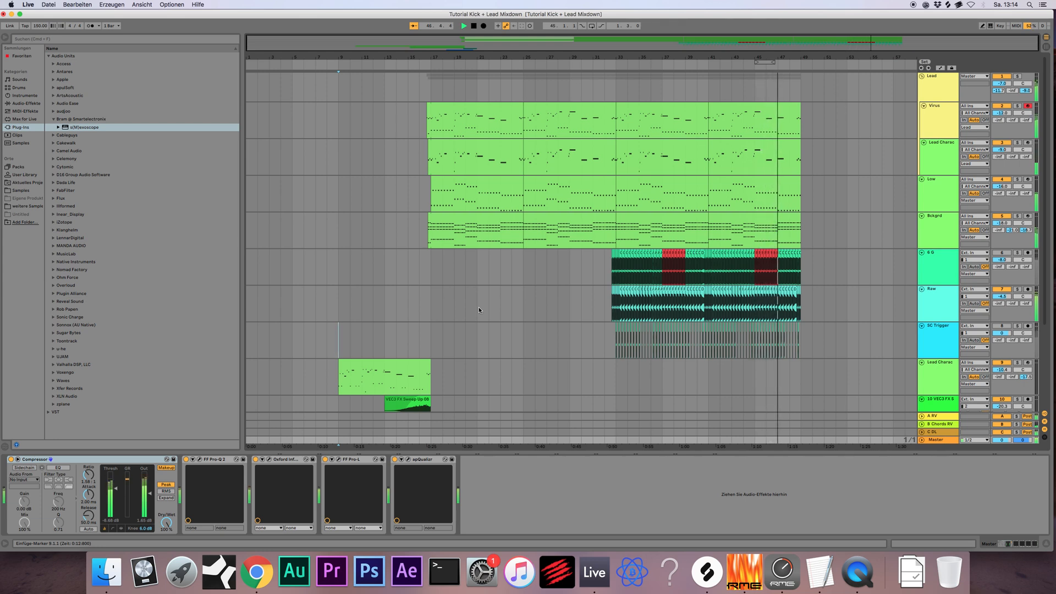
{"action": "left_click", "coordinate": [843, 471]}
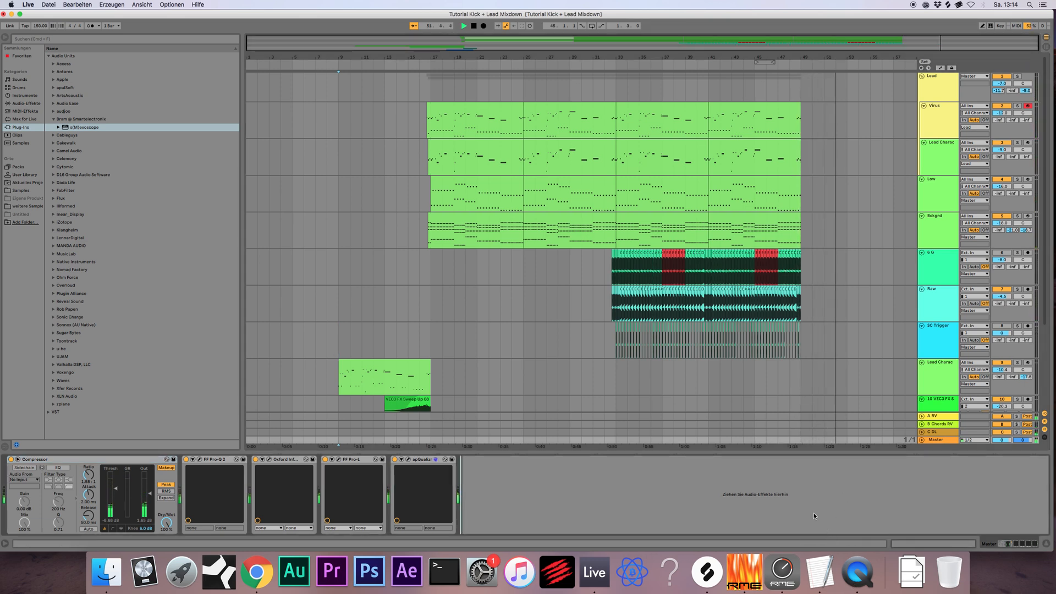
{"action": "key", "text": "space"}
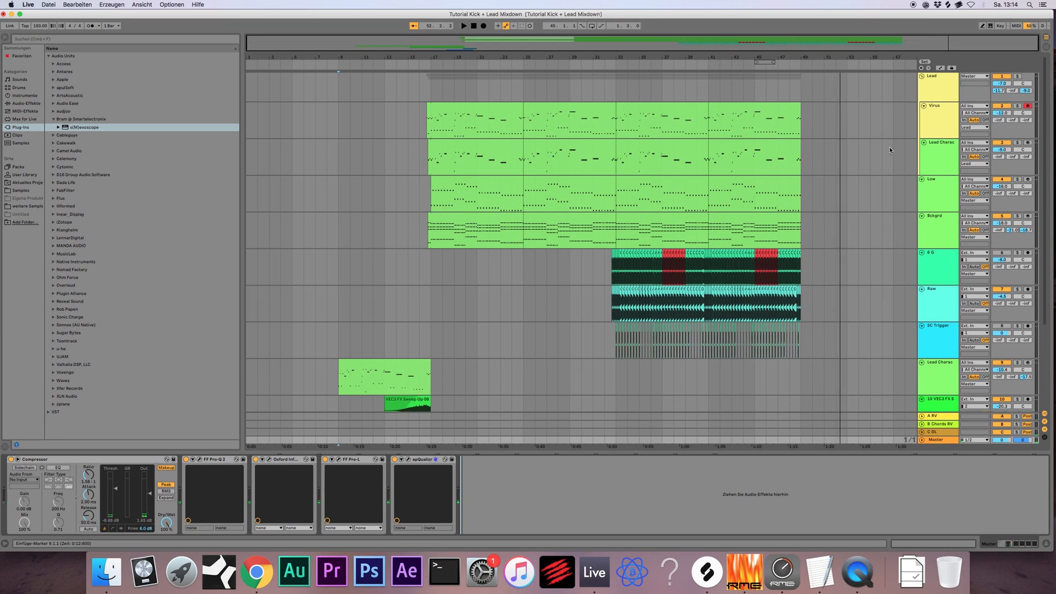
Step: Loop the arrangement over the second Virus clip, from bar 25 to bar 33, and play it briefly
{"action": "left_click", "coordinate": [927, 114]}
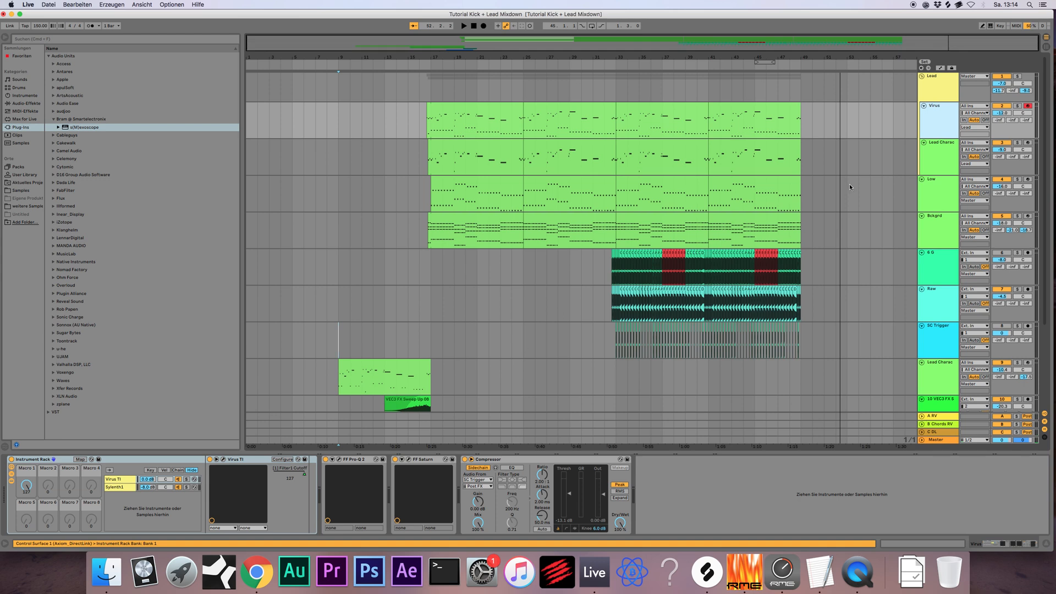
{"action": "left_click", "coordinate": [497, 112]}
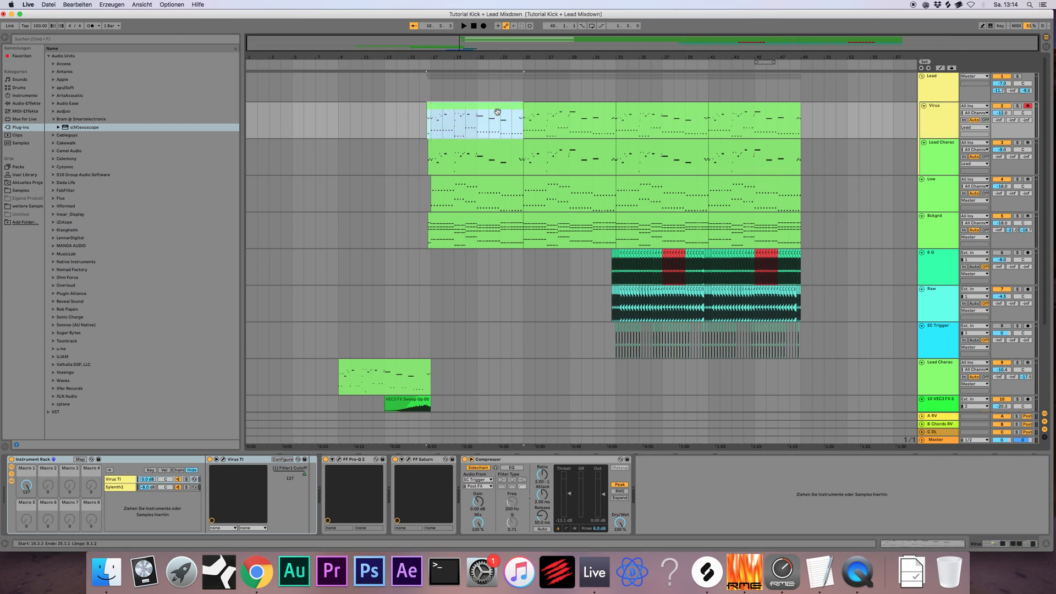
{"action": "key", "text": "super+l"}
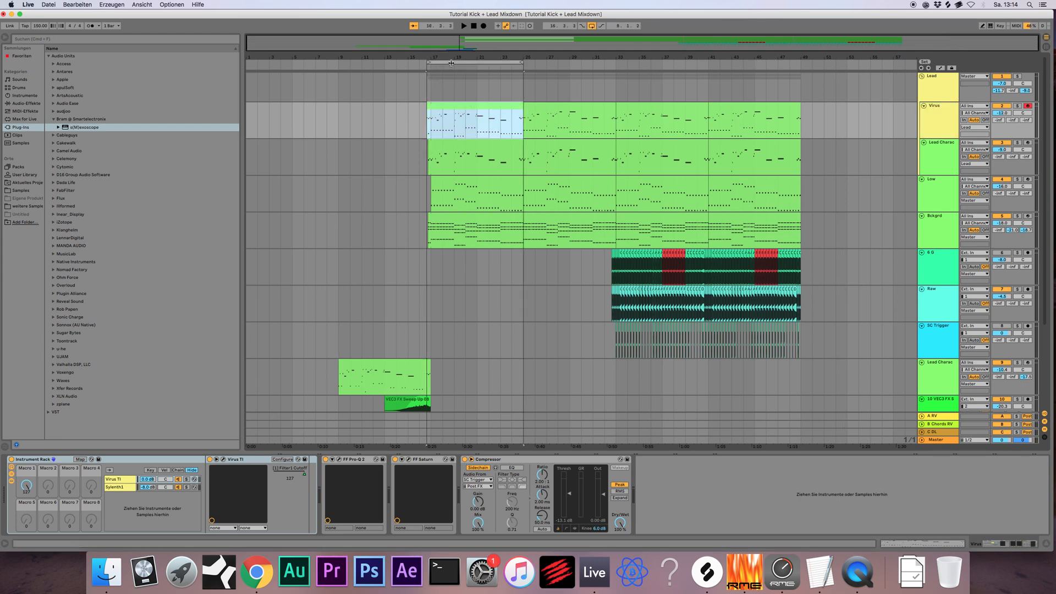
{"action": "left_click", "coordinate": [544, 117]}
{"action": "key", "text": "super+l"}
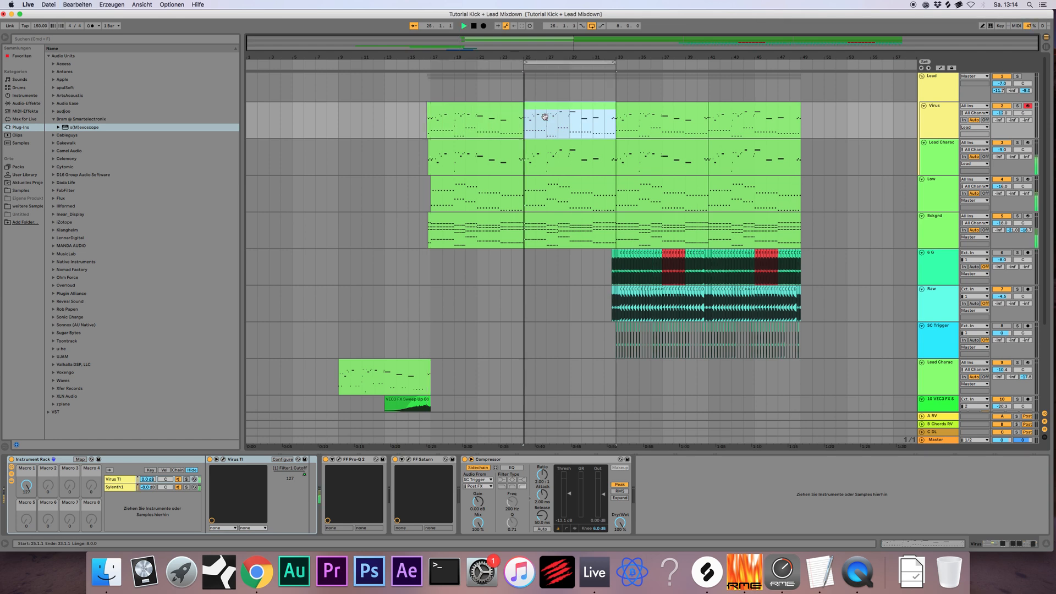
{"action": "key", "text": "space"}
Step: Solo the Virus track and the Virus TI chain in its Instrument Rack, and listen to the loop
{"action": "left_click", "coordinate": [932, 122]}
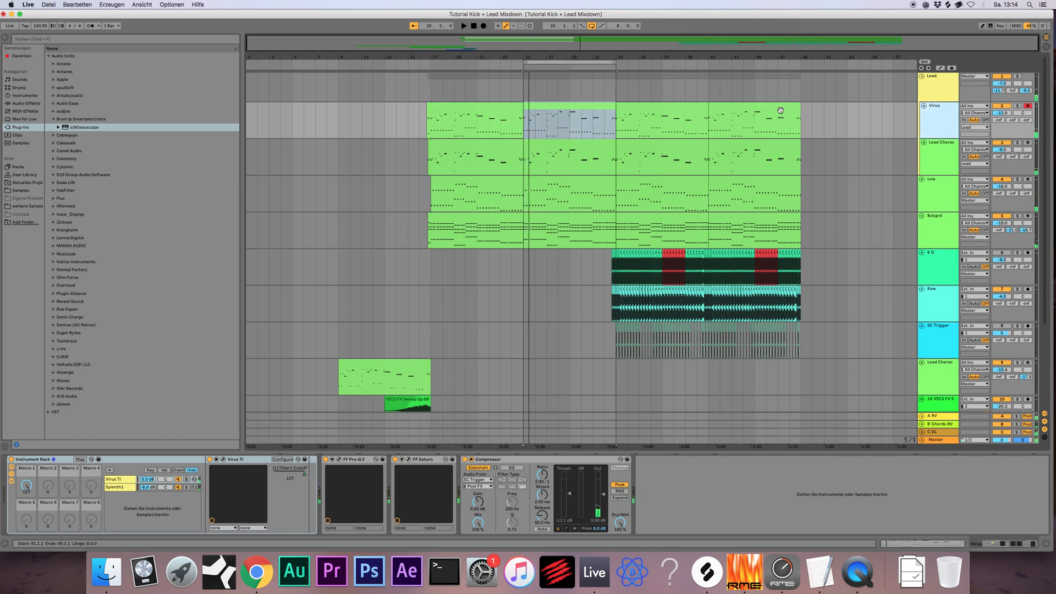
{"action": "left_click", "coordinate": [1018, 106]}
{"action": "left_click", "coordinate": [185, 480]}
{"action": "key", "text": "space"}
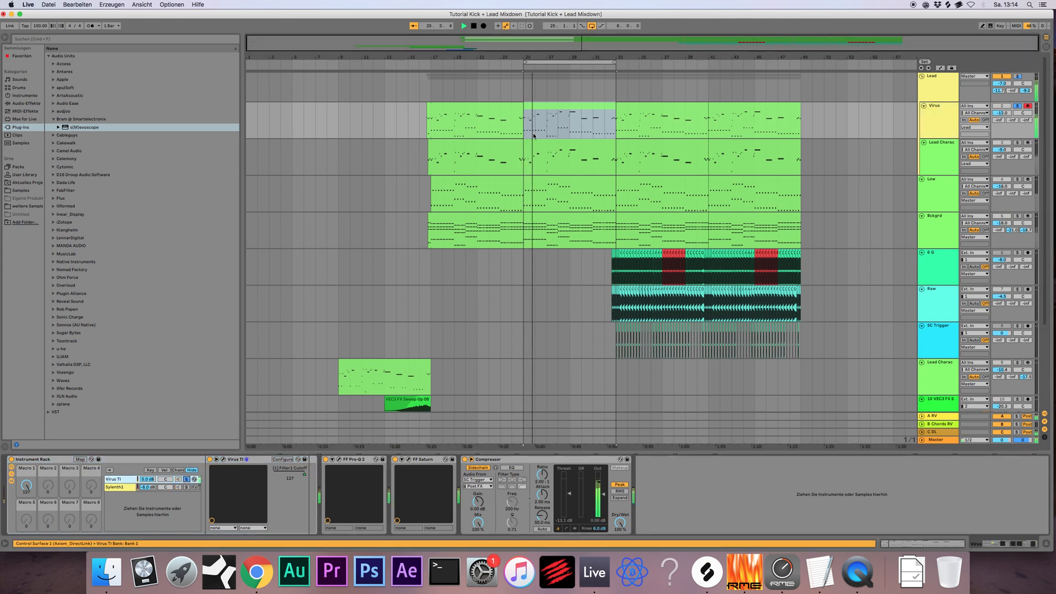
{"action": "left_click", "coordinate": [935, 111]}
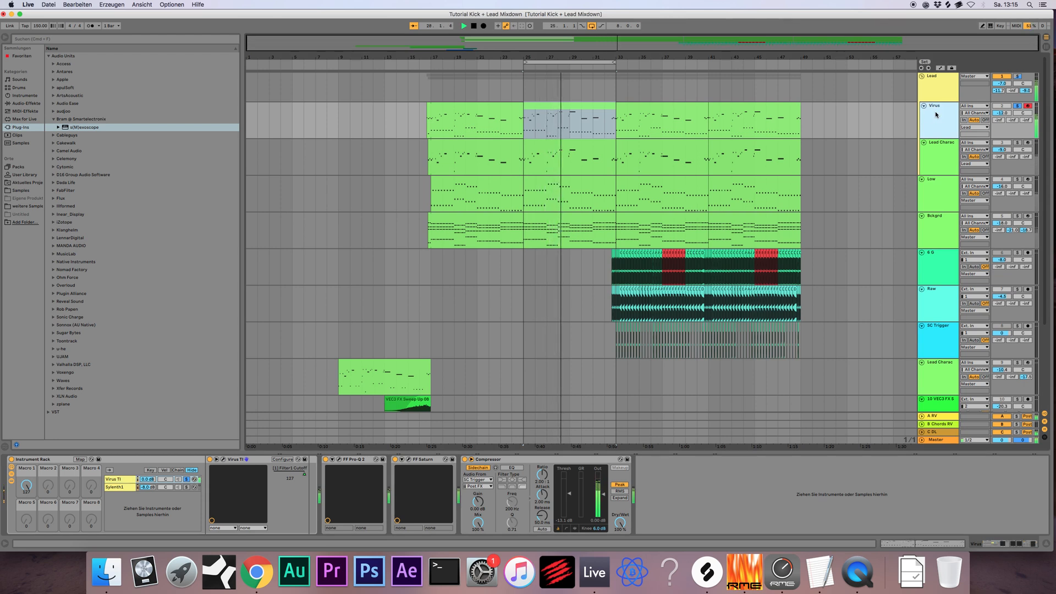
{"action": "left_click", "coordinate": [156, 461]}
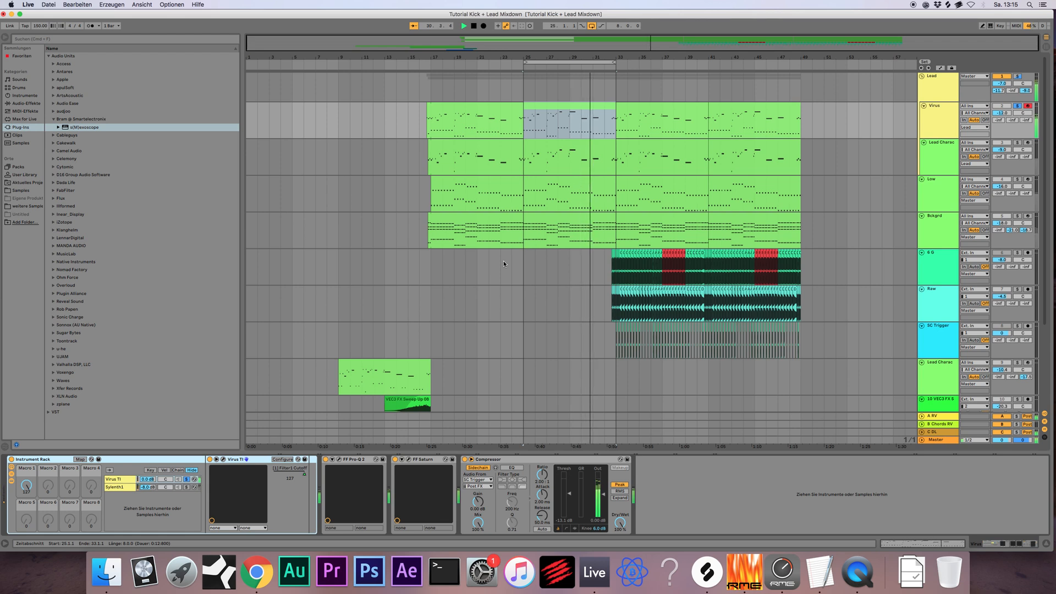
{"action": "key", "text": "space"}
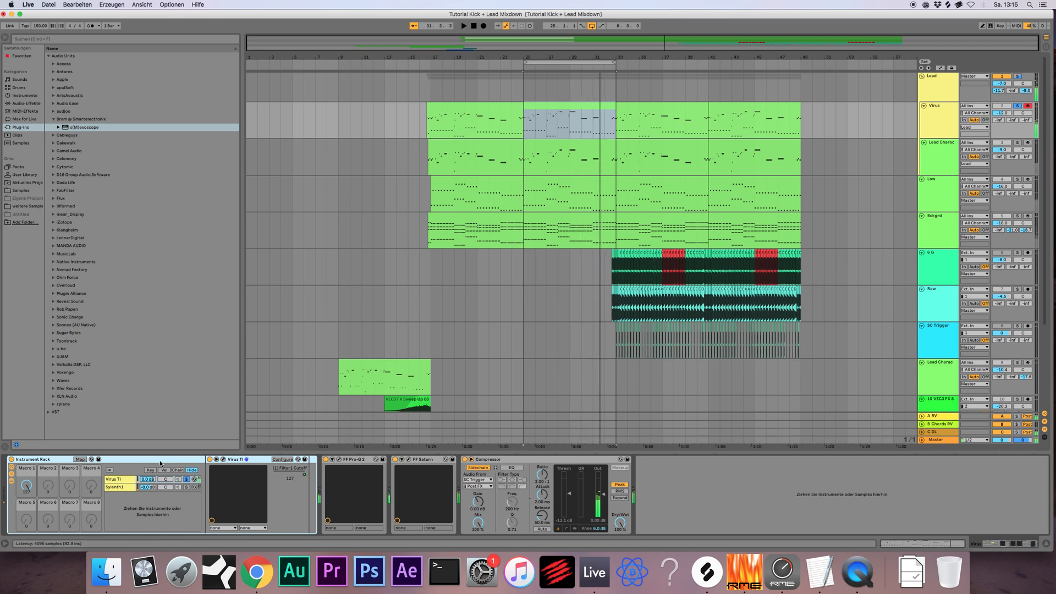
Step: Solo the Sylenth1 chain in the Virus track's Instrument Rack and listen to the second Virus clip
{"action": "left_click", "coordinate": [187, 487]}
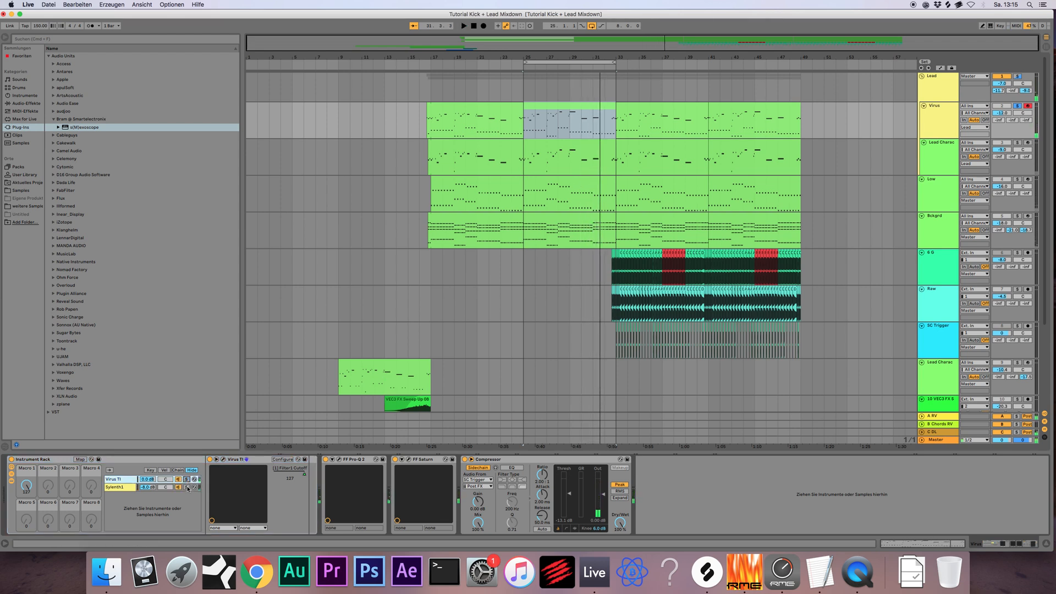
{"action": "left_click", "coordinate": [554, 118]}
{"action": "key", "text": "space"}
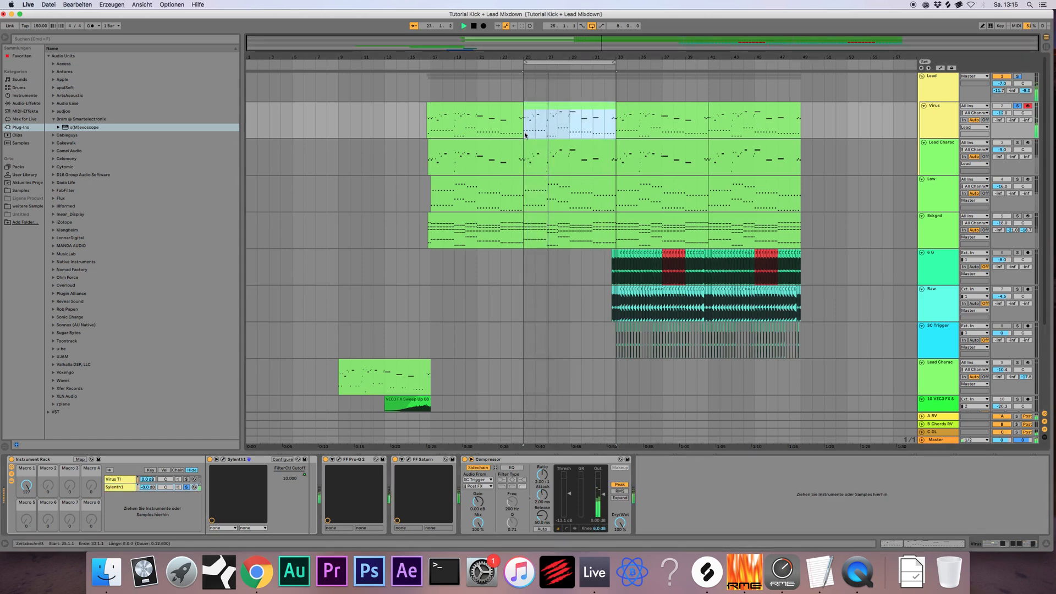
{"action": "left_click", "coordinate": [949, 113]}
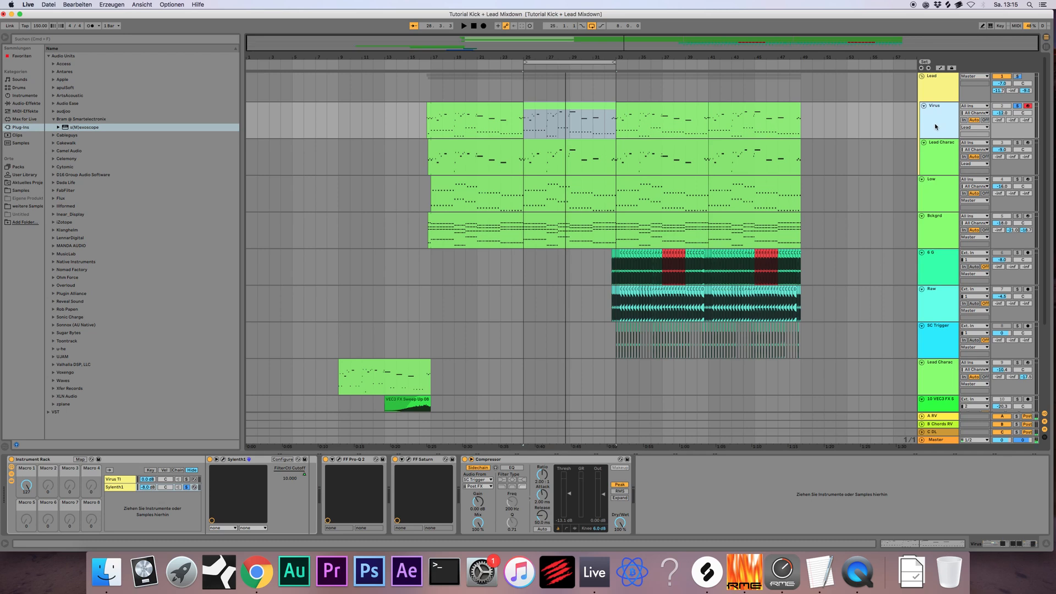
Step: Turn off solo on the Virus track and on the Sylenth1 chain in its Instrument Rack
{"action": "left_click", "coordinate": [929, 157]}
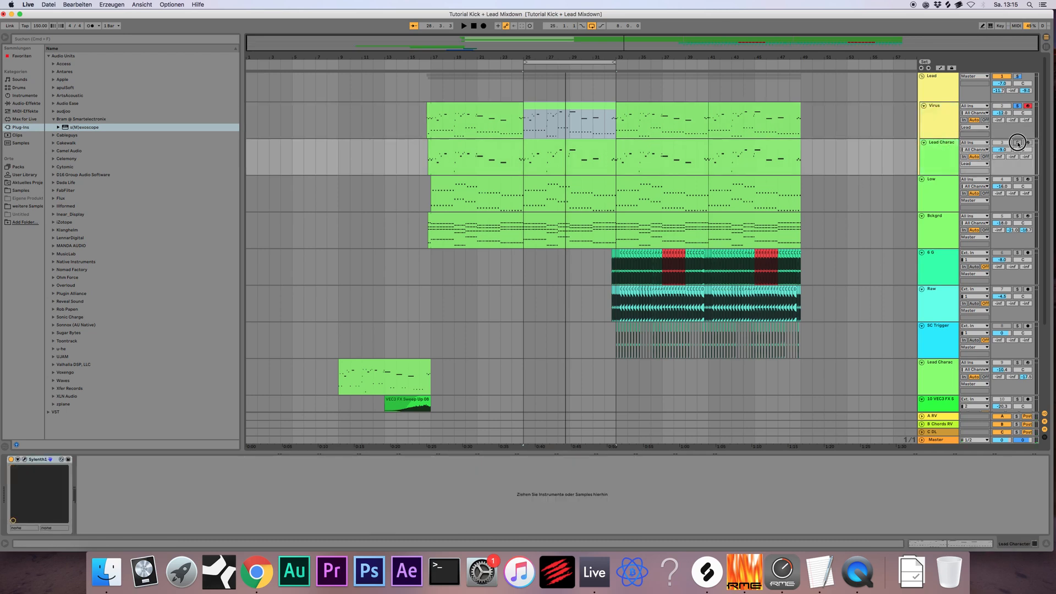
{"action": "left_click", "coordinate": [551, 145]}
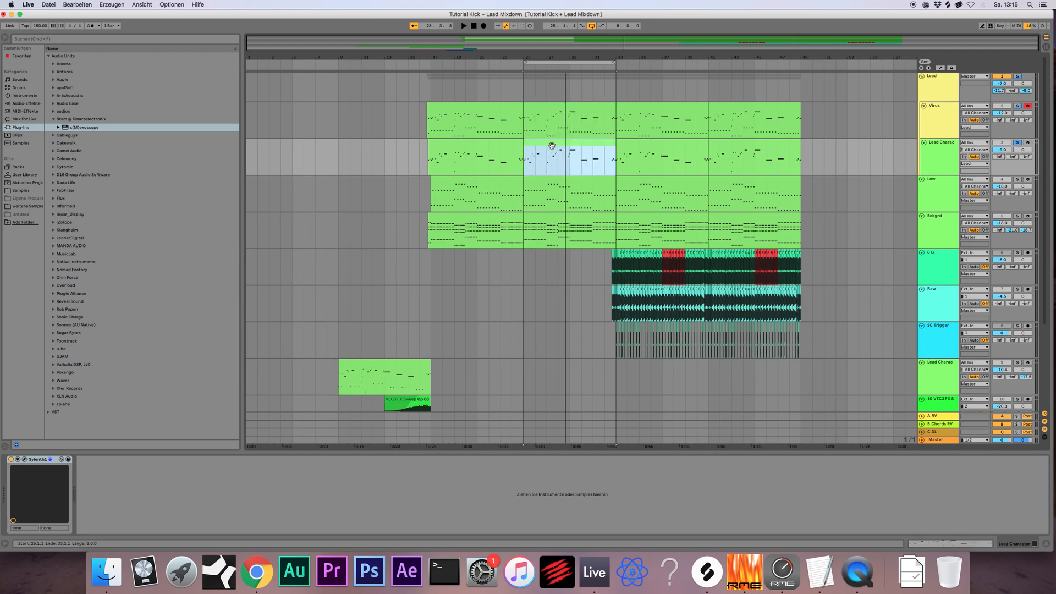
{"action": "left_click", "coordinate": [1017, 107]}
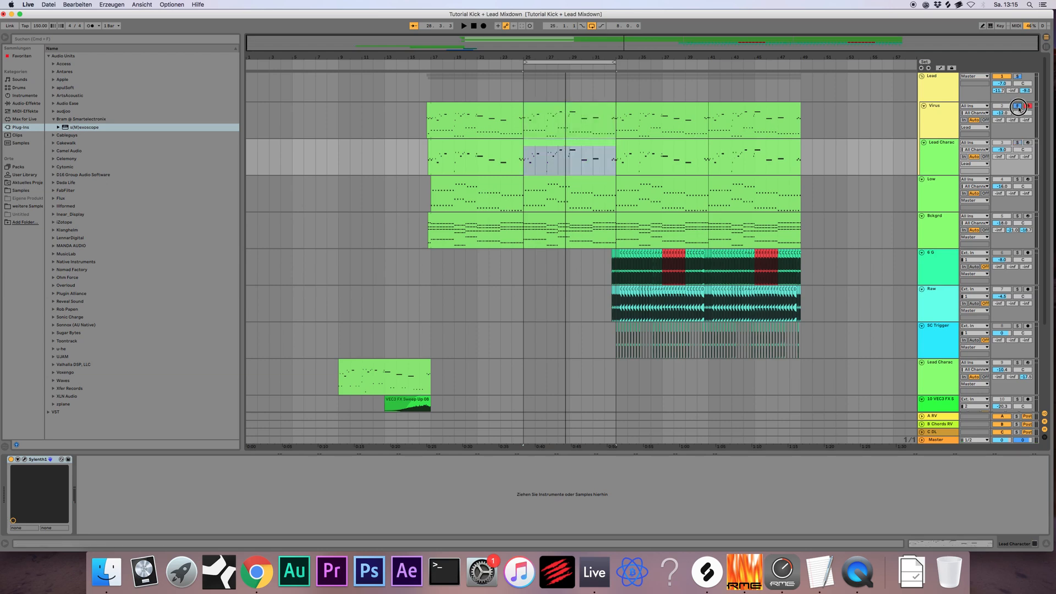
{"action": "left_click", "coordinate": [933, 122]}
{"action": "left_click", "coordinate": [187, 487]}
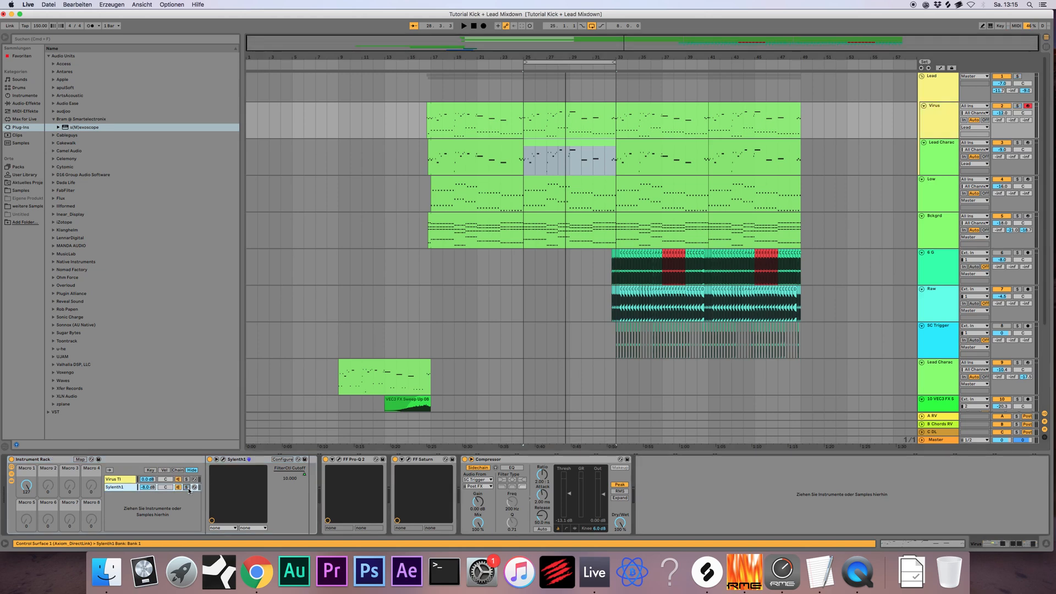
Step: Solo the Lead Character track and play its second clip in the loop
{"action": "left_click", "coordinate": [556, 152]}
{"action": "left_click", "coordinate": [1017, 143]}
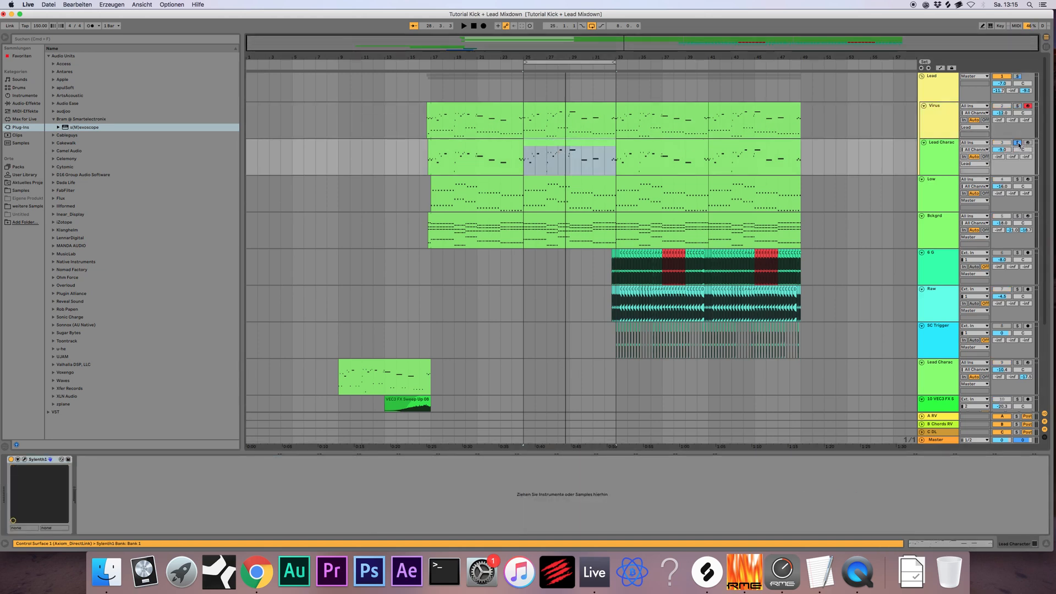
{"action": "key", "text": "space"}
Step: Open the Lead Character track's Sylenth1 editor, uncover the looped clip, and stop playback
{"action": "left_click", "coordinate": [936, 147]}
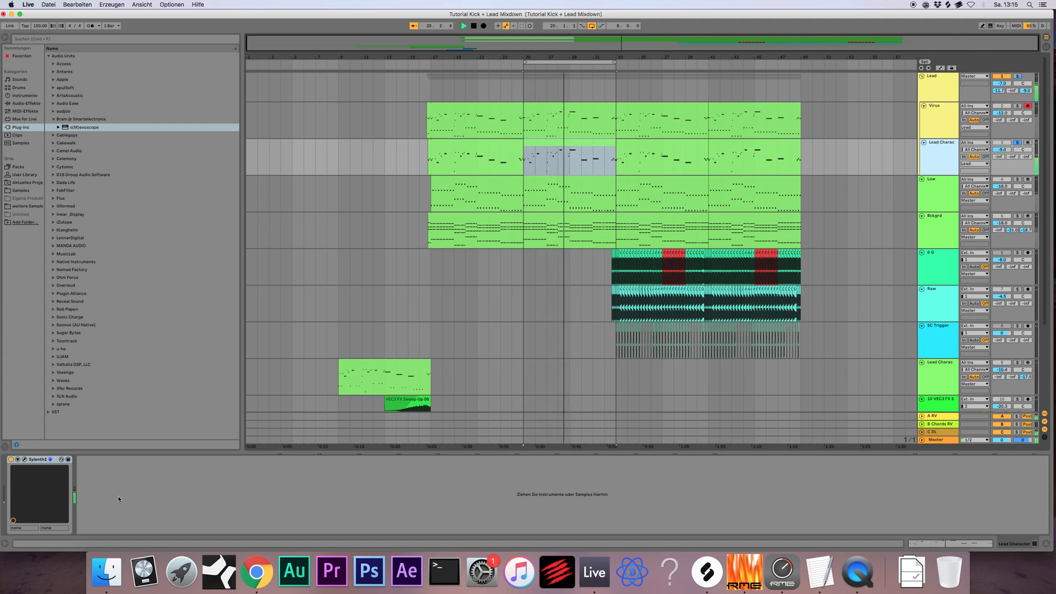
{"action": "left_click", "coordinate": [29, 458]}
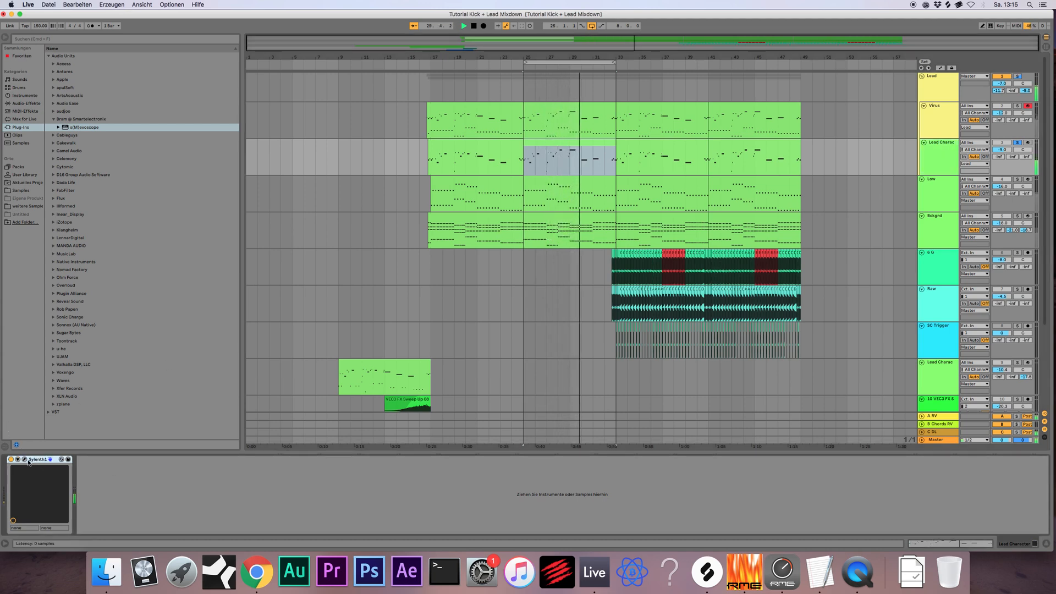
{"action": "left_click", "coordinate": [24, 460]}
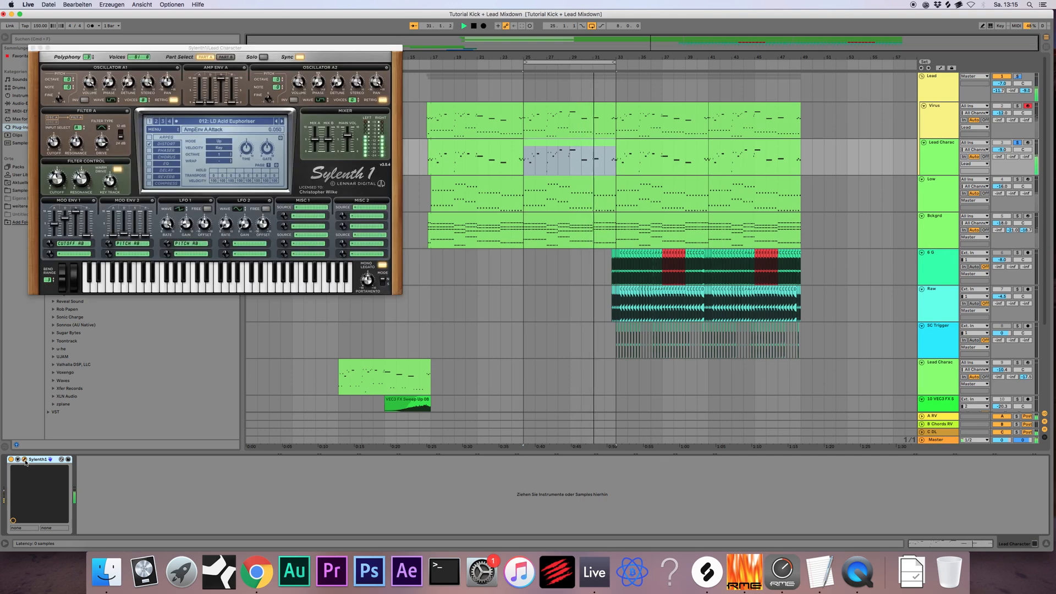
{"action": "left_click_drag", "start_coordinate": [220, 47], "coordinate": [249, 154]}
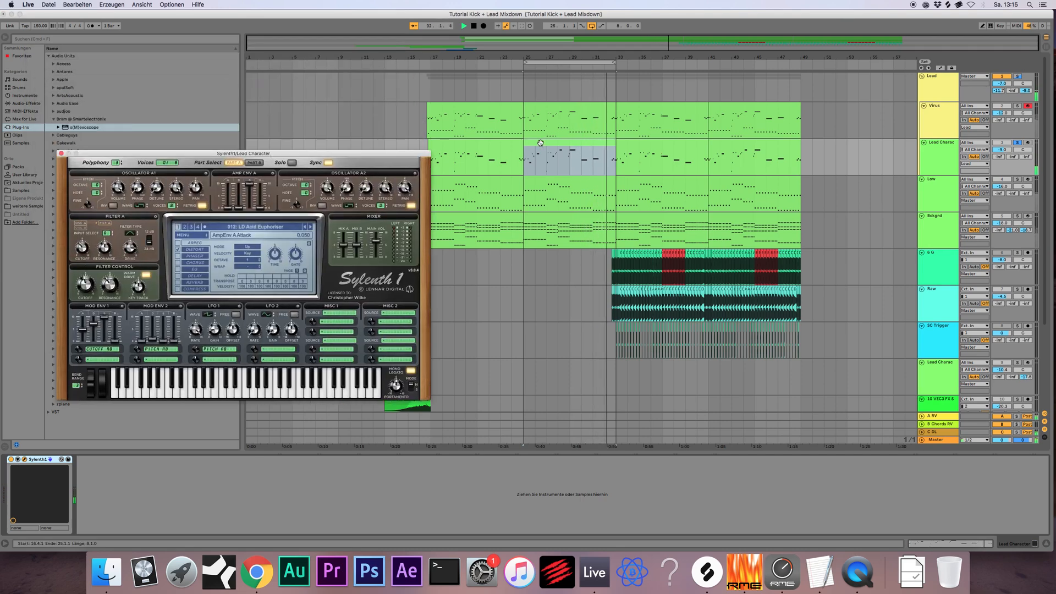
{"action": "left_click", "coordinate": [552, 147]}
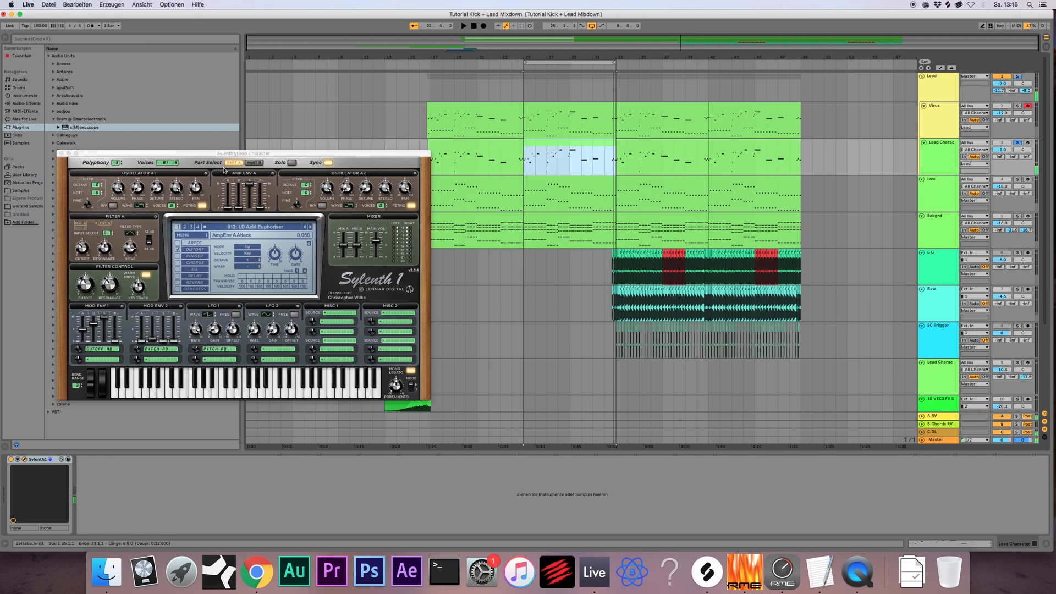
Step: Reposition the Sylenth1 editor and view its Part B settings, ending back on Part A
{"action": "left_click_drag", "start_coordinate": [258, 153], "coordinate": [325, 122]}
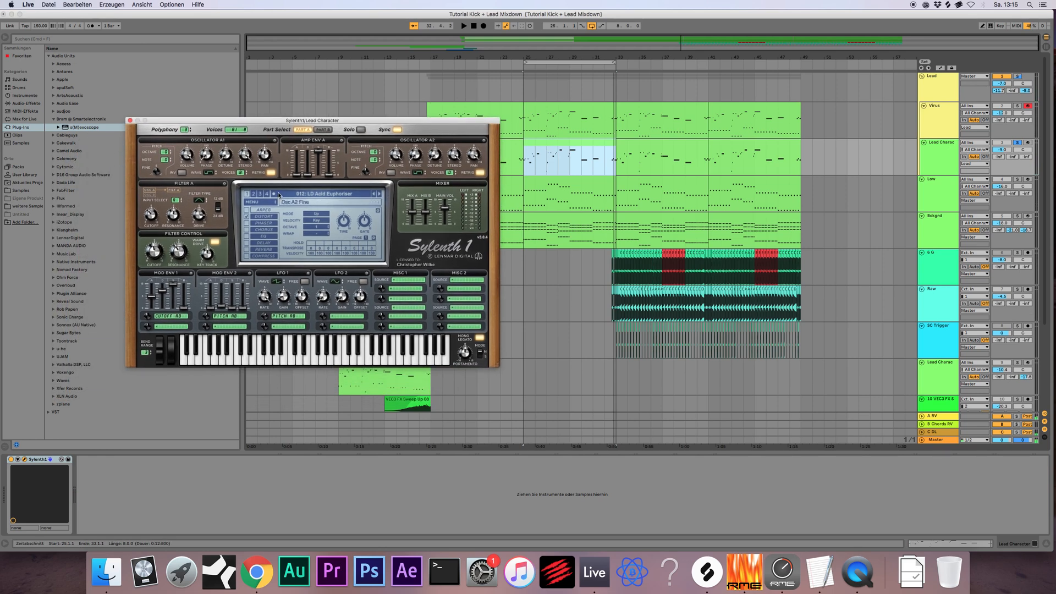
{"action": "left_click", "coordinate": [319, 130]}
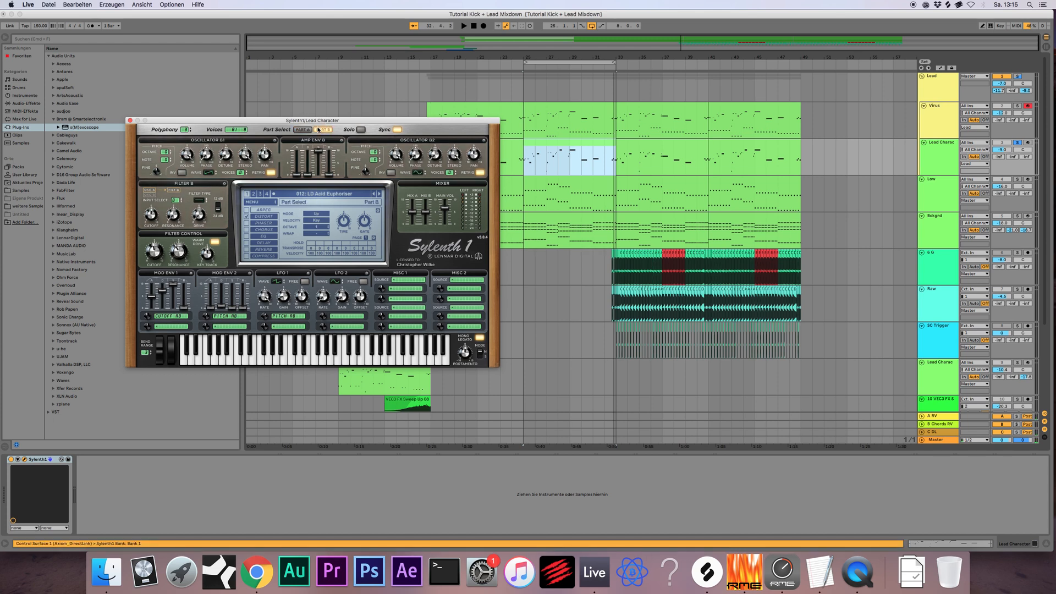
{"action": "left_click", "coordinate": [305, 130]}
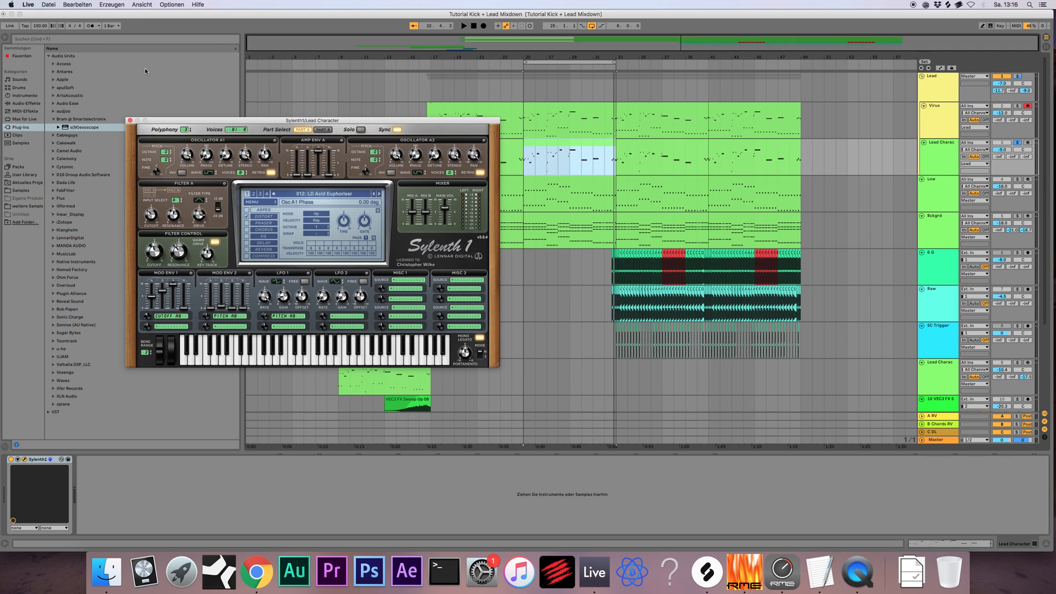
Step: Show the distortion settings in the Lead Character track's Sylenth1 editor and close the editor
{"action": "left_click_drag", "start_coordinate": [469, 120], "coordinate": [513, 112]}
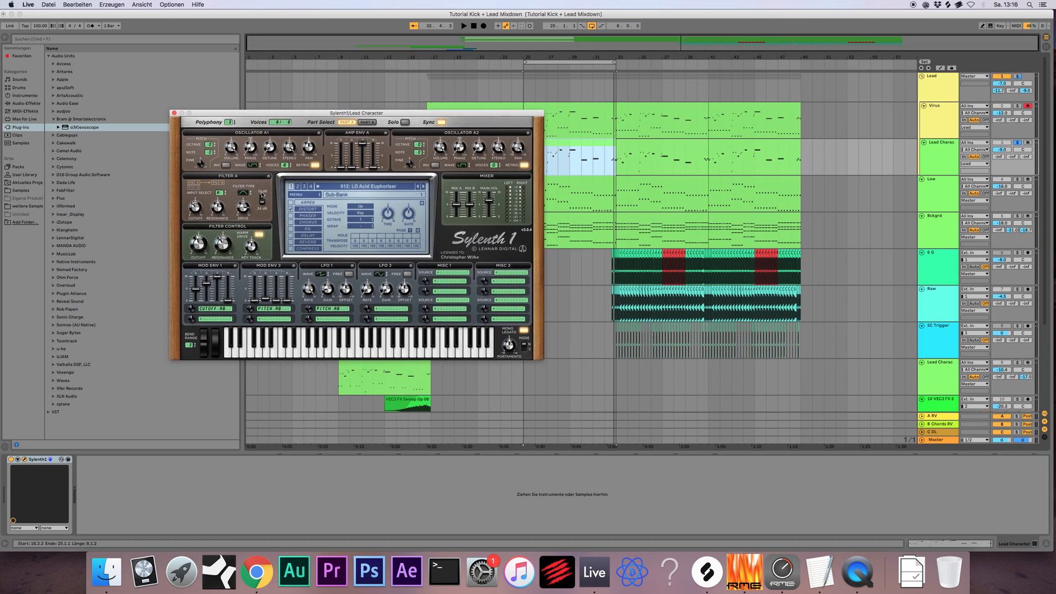
{"action": "mouse_move", "coordinate": [243, 196]}
{"action": "left_click", "coordinate": [308, 209]}
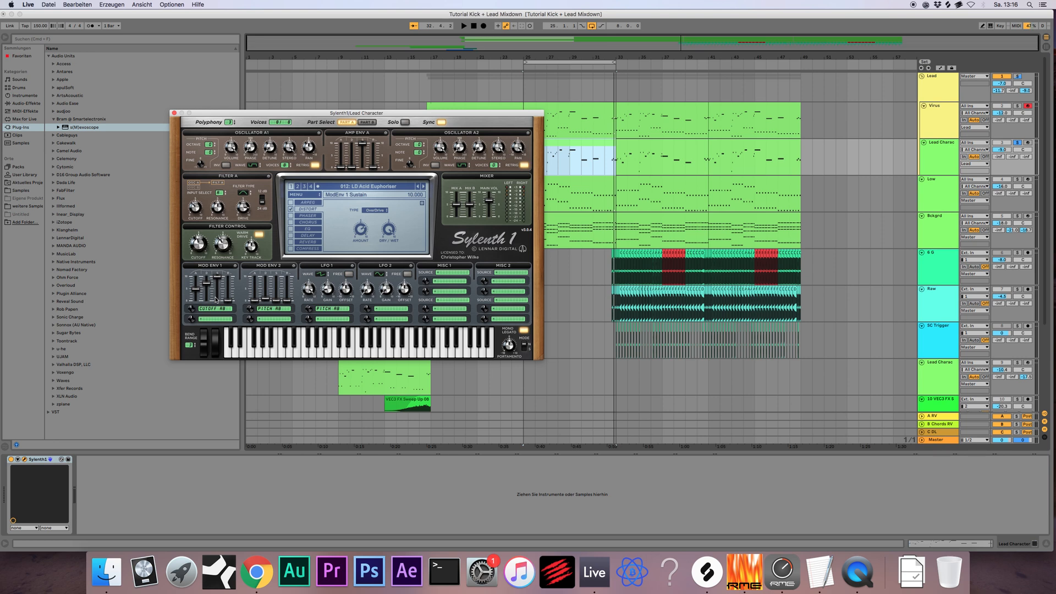
{"action": "left_click", "coordinate": [173, 113]}
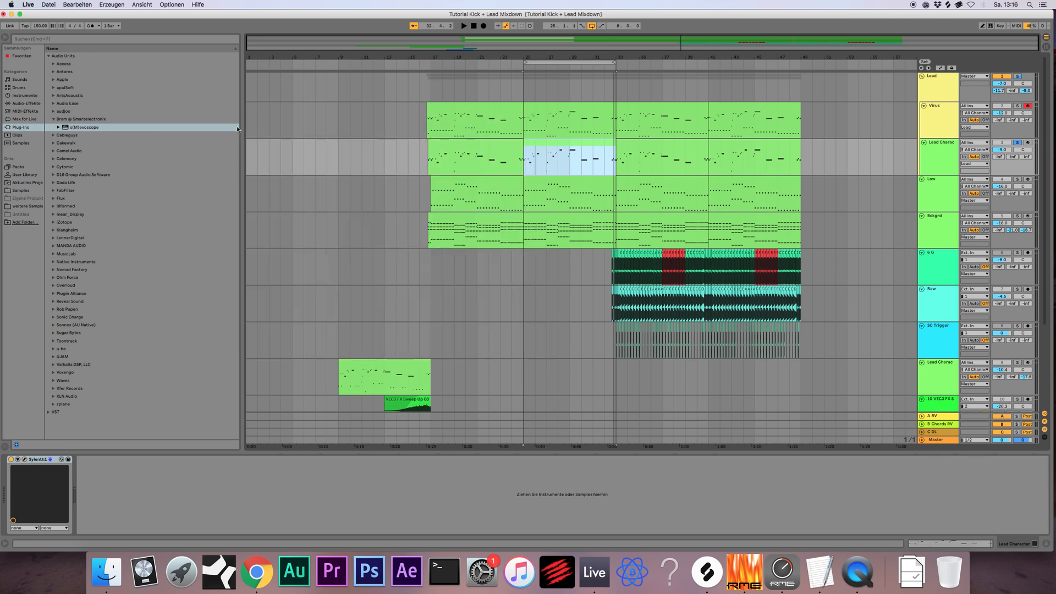
Step: Solo the Low track and play its second clip in the loop, ending with playback stopped
{"action": "left_click", "coordinate": [938, 155]}
{"action": "left_click", "coordinate": [938, 190]}
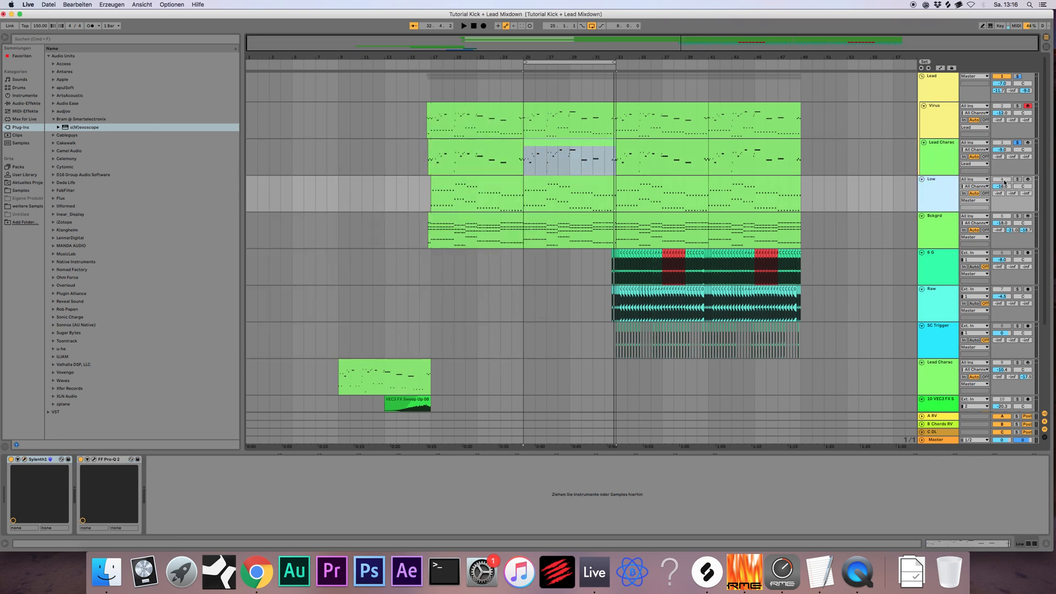
{"action": "left_click", "coordinate": [1017, 180]}
{"action": "left_click", "coordinate": [603, 182]}
{"action": "key", "text": "space"}
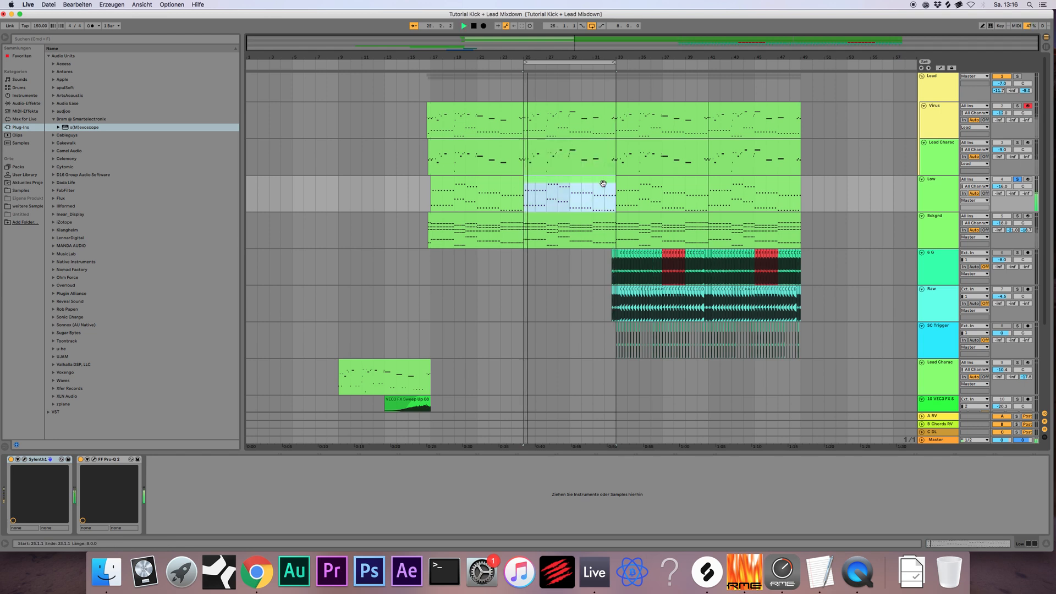
{"action": "left_click", "coordinate": [941, 185]}
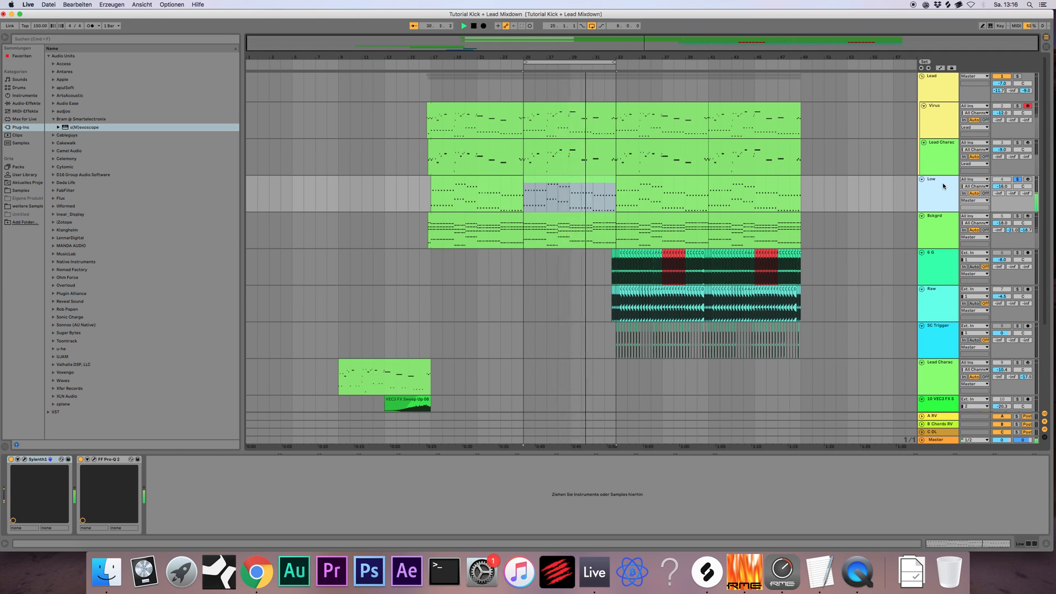
{"action": "key", "text": "space"}
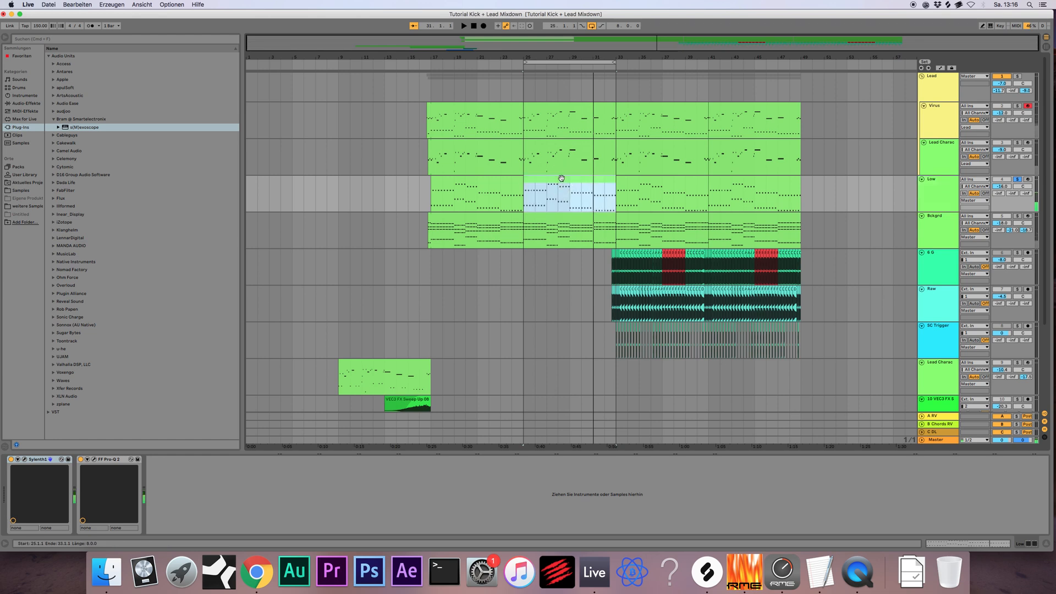
Step: Solo the Bckgrd track, open its Sylenth1 editor, and audition its second clip in the loop
{"action": "left_click", "coordinate": [927, 226]}
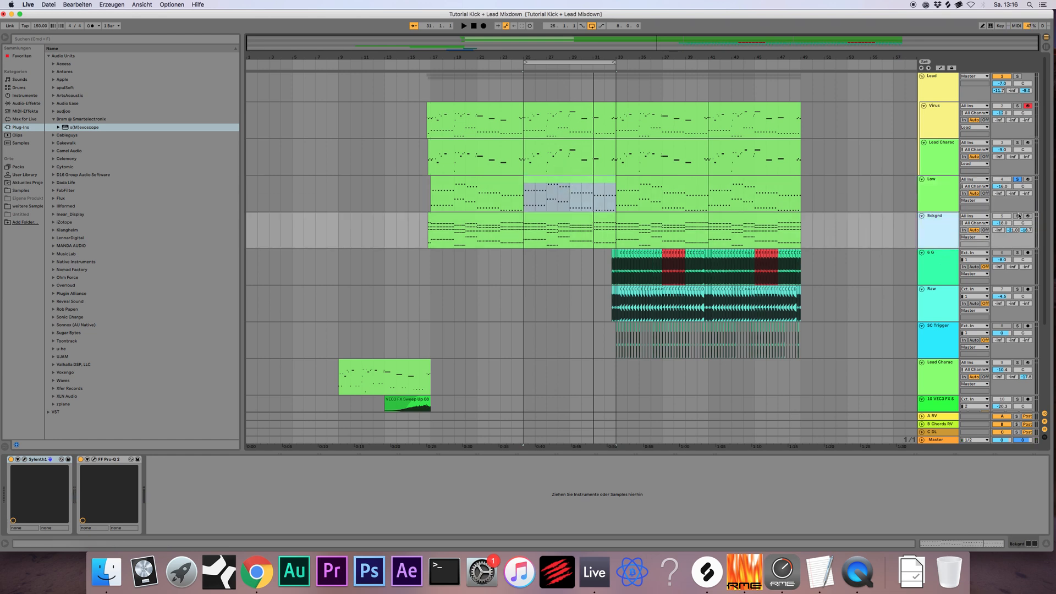
{"action": "left_click", "coordinate": [1017, 216]}
{"action": "left_click", "coordinate": [938, 224]}
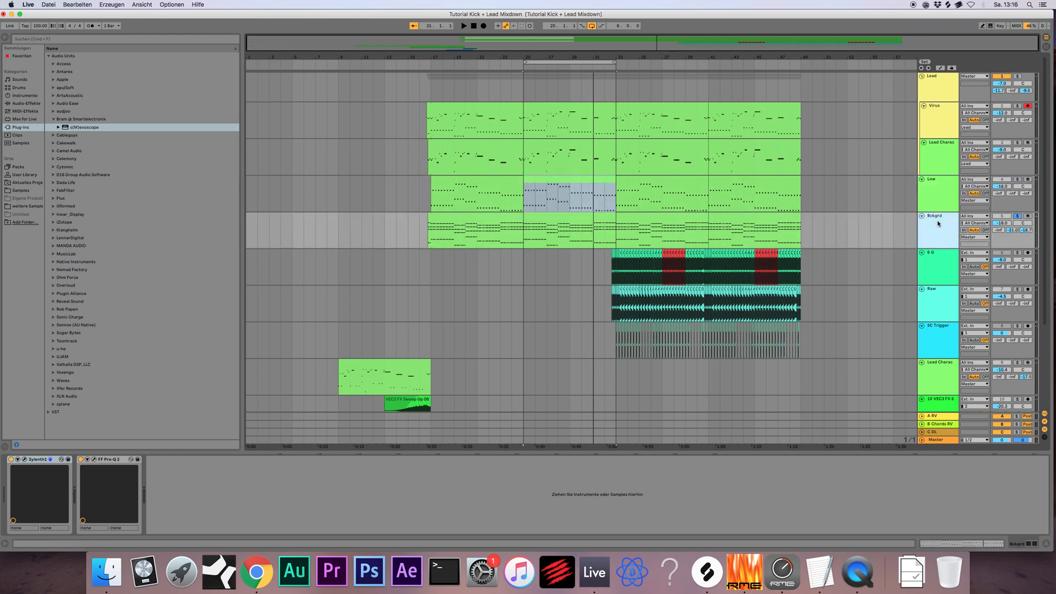
{"action": "left_click", "coordinate": [24, 459]}
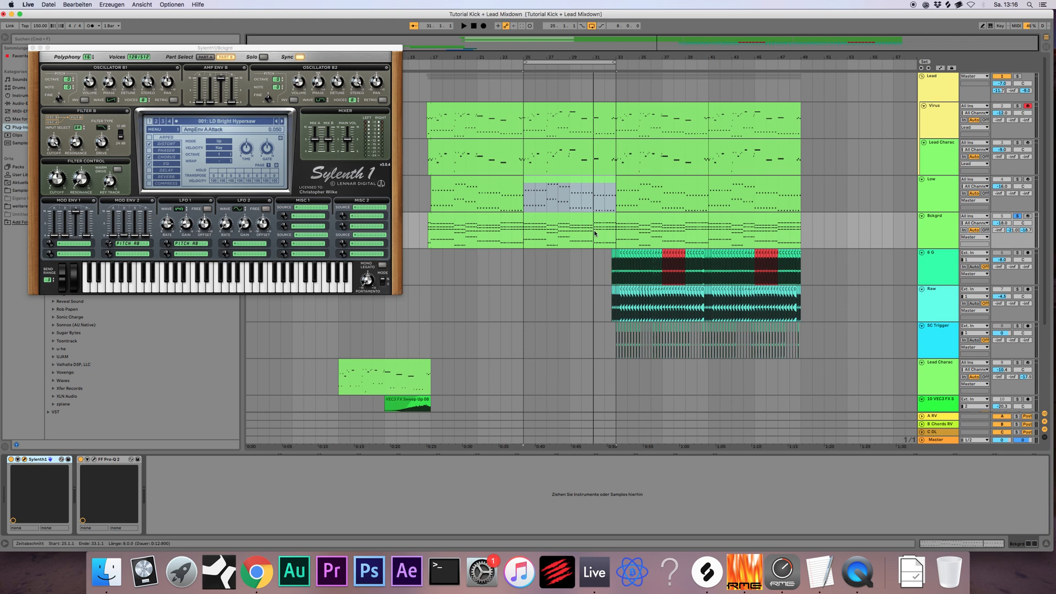
{"action": "left_click", "coordinate": [936, 228]}
{"action": "key", "text": "space"}
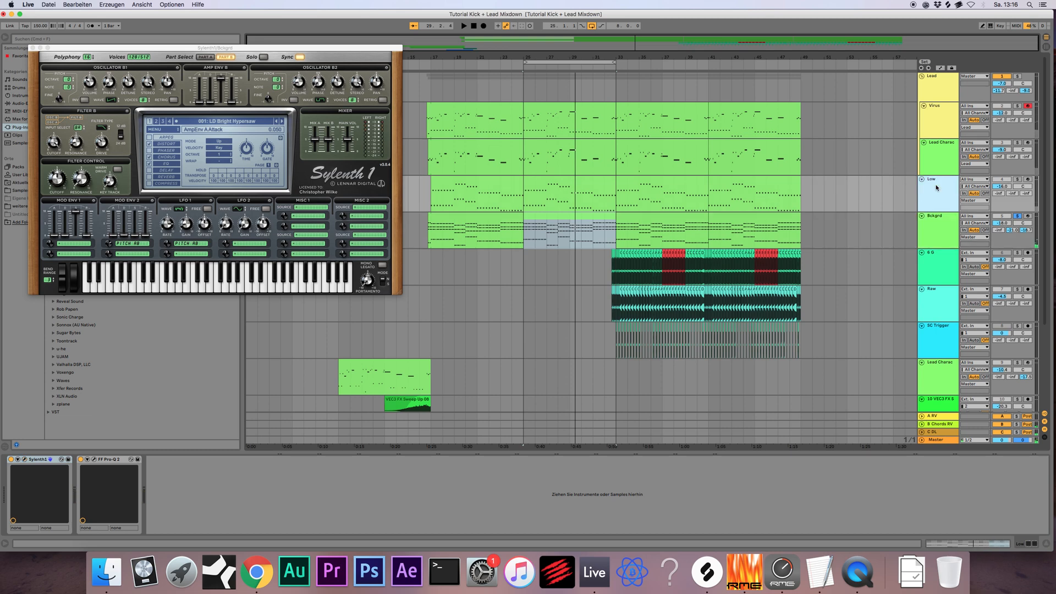
Step: Solo the Lead group and check the A RV return track in Session View, ending back in the arrangement
{"action": "left_click", "coordinate": [935, 120]}
{"action": "left_click", "coordinate": [936, 90]}
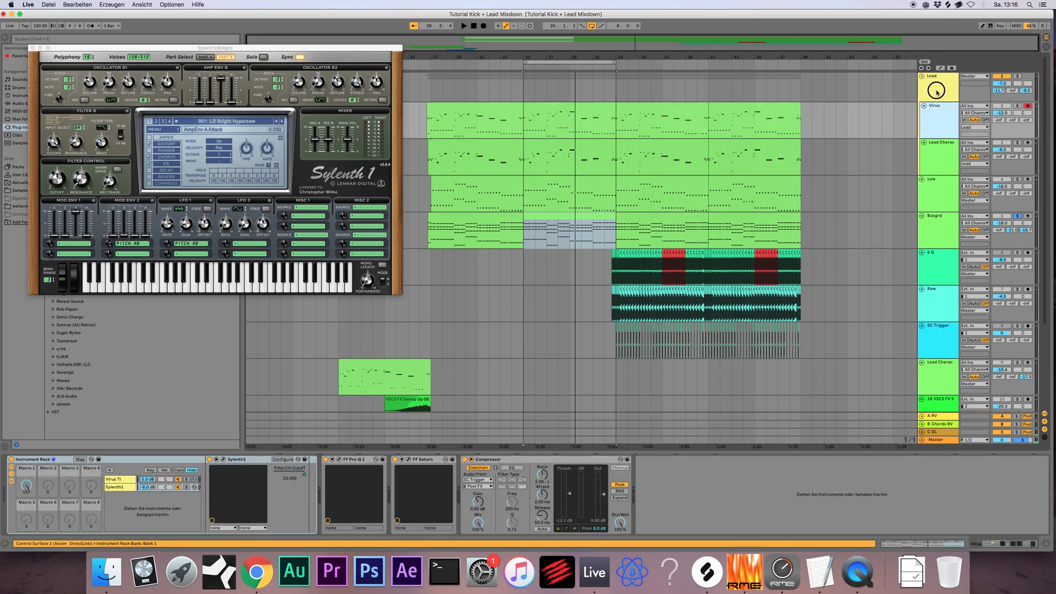
{"action": "left_click", "coordinate": [1017, 76]}
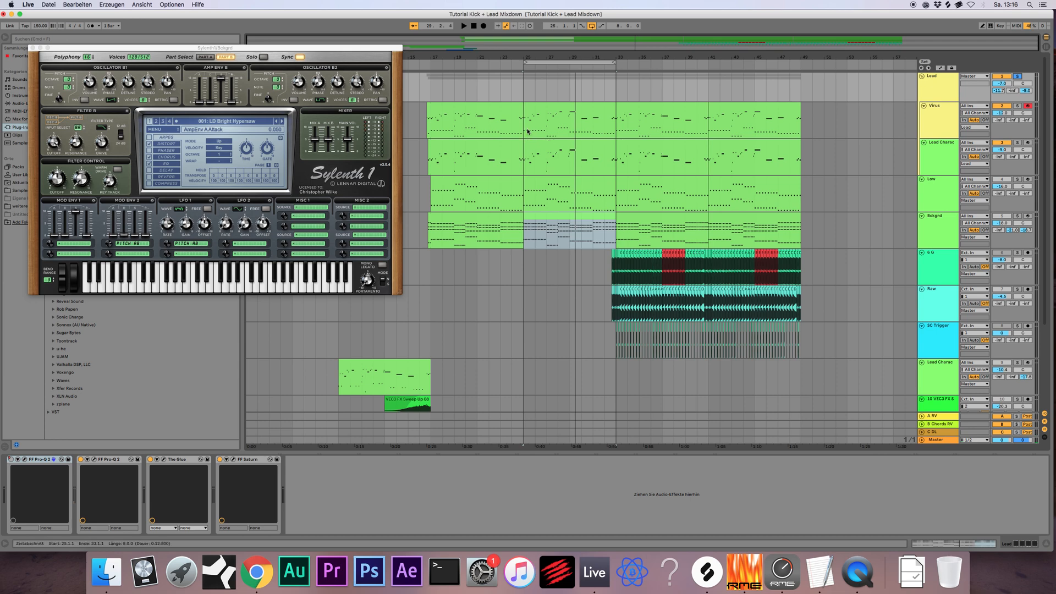
{"action": "key", "text": "Tab"}
{"action": "left_click", "coordinate": [891, 41]}
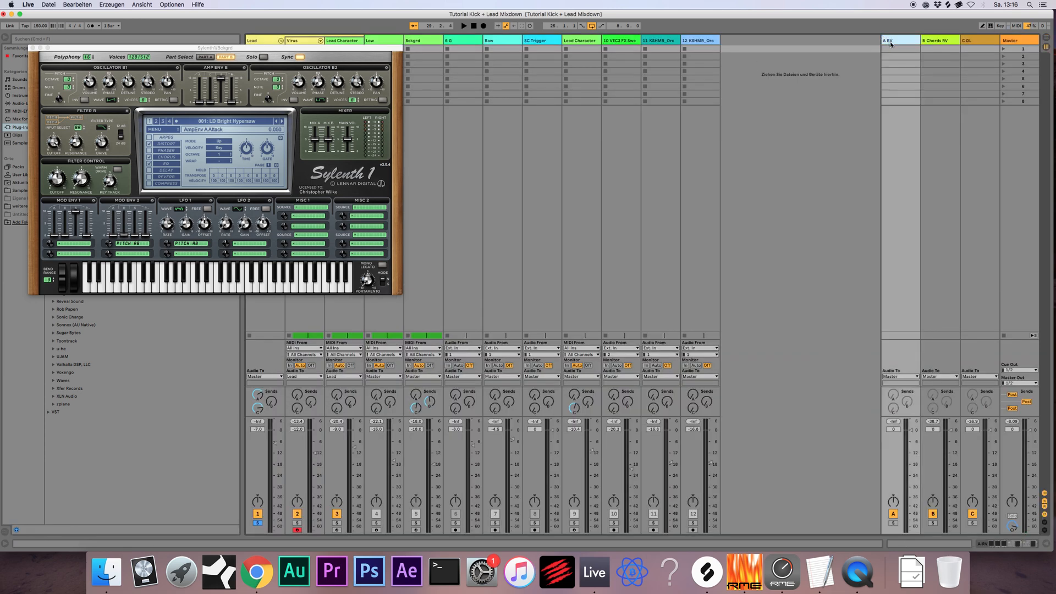
{"action": "key", "text": "Tab"}
Step: Play the soloed Lead group briefly from bar 25 and stop playback
{"action": "left_click", "coordinate": [525, 128]}
{"action": "key", "text": "space"}
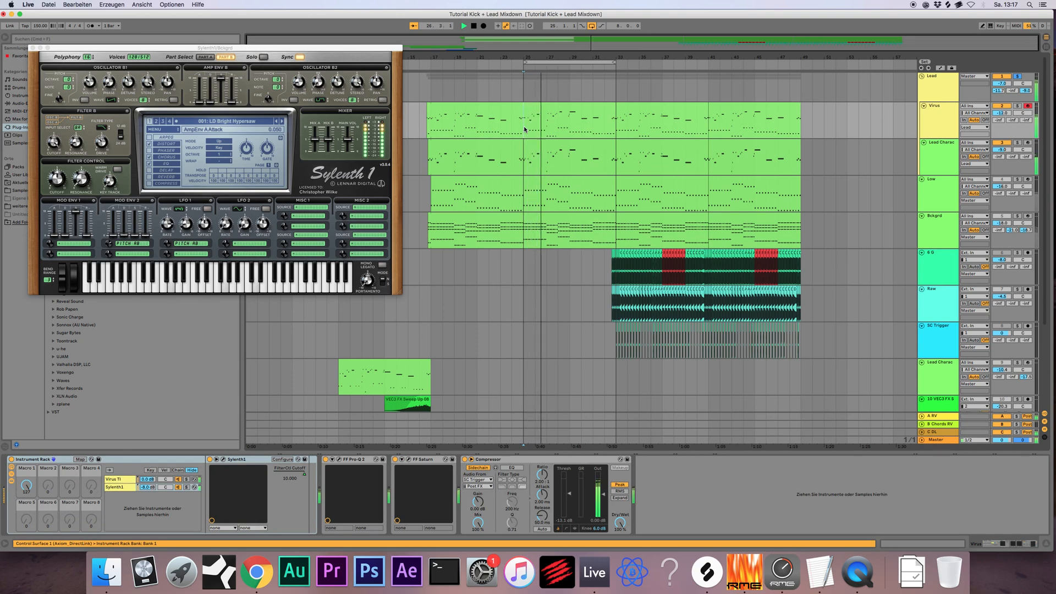
{"action": "key", "text": "space"}
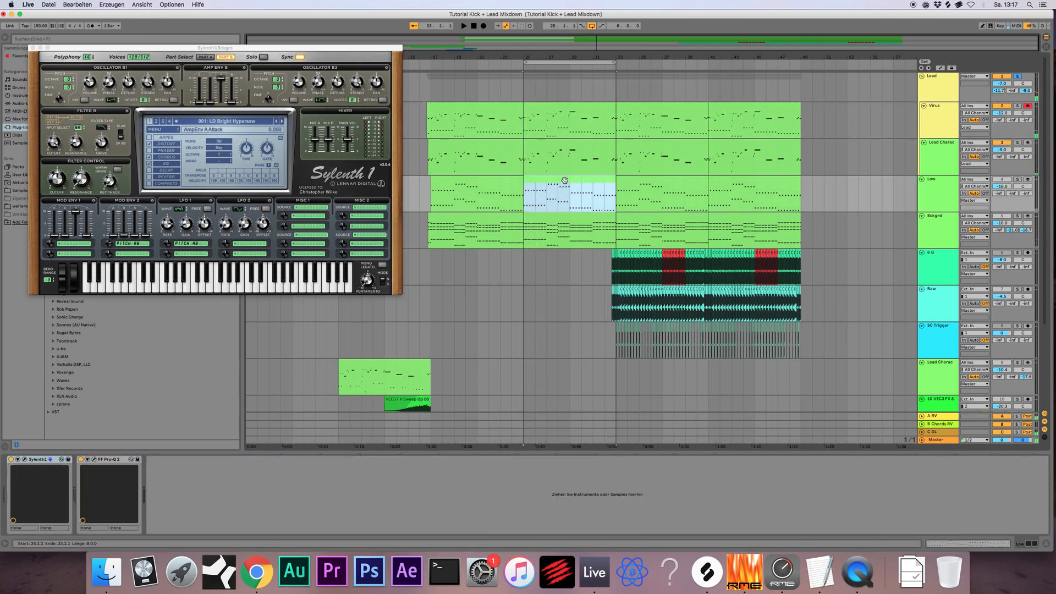
Step: Solo the Low track and play its second clip while checking the Session View mixer, ending back in the arrangement
{"action": "left_click", "coordinate": [565, 182]}
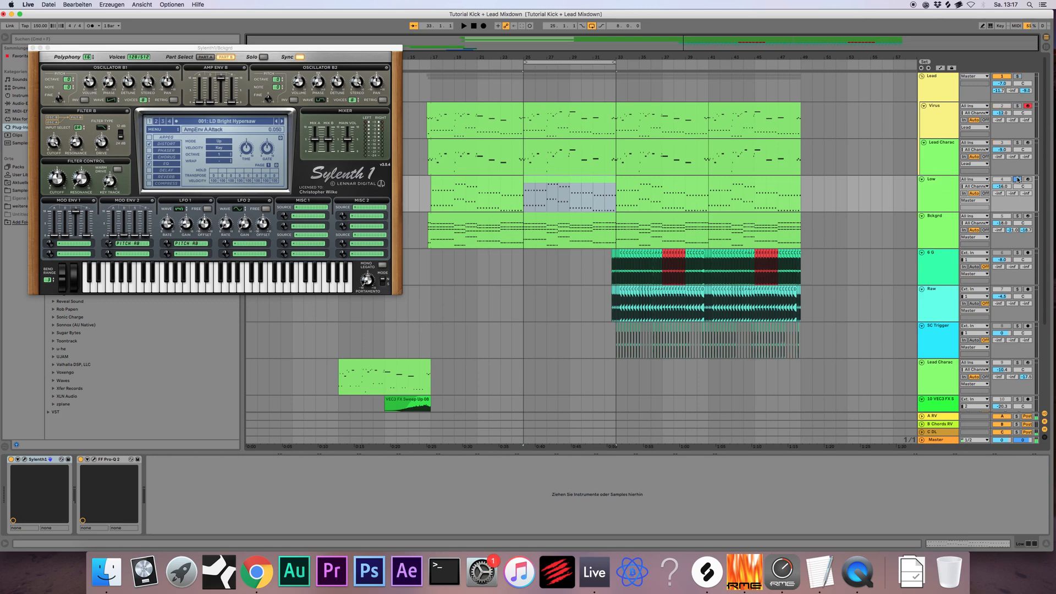
{"action": "key", "text": "Tab"}
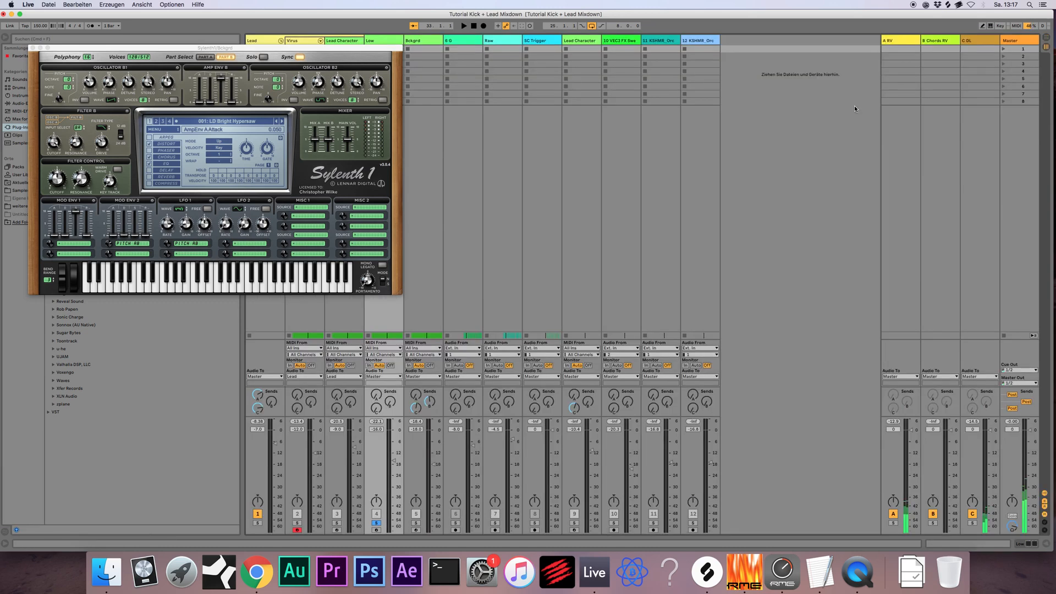
{"action": "key", "text": "space"}
{"action": "key", "text": "Tab"}
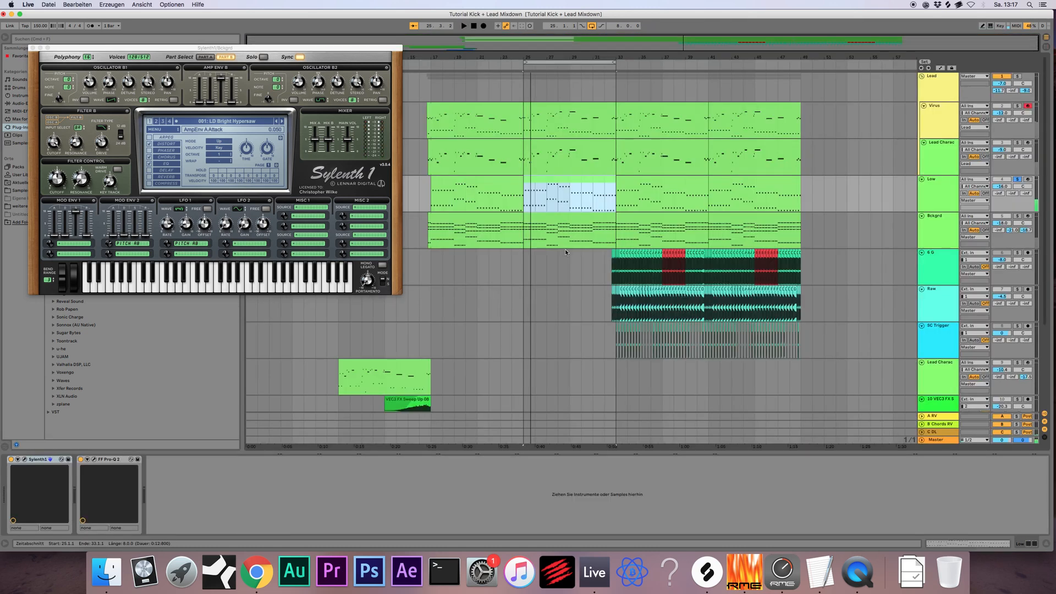
Step: Solo the Bckgrd track, audition it from bar 25, and close its Sylenth1 editor
{"action": "left_click", "coordinate": [565, 246]}
{"action": "left_click", "coordinate": [1017, 215]}
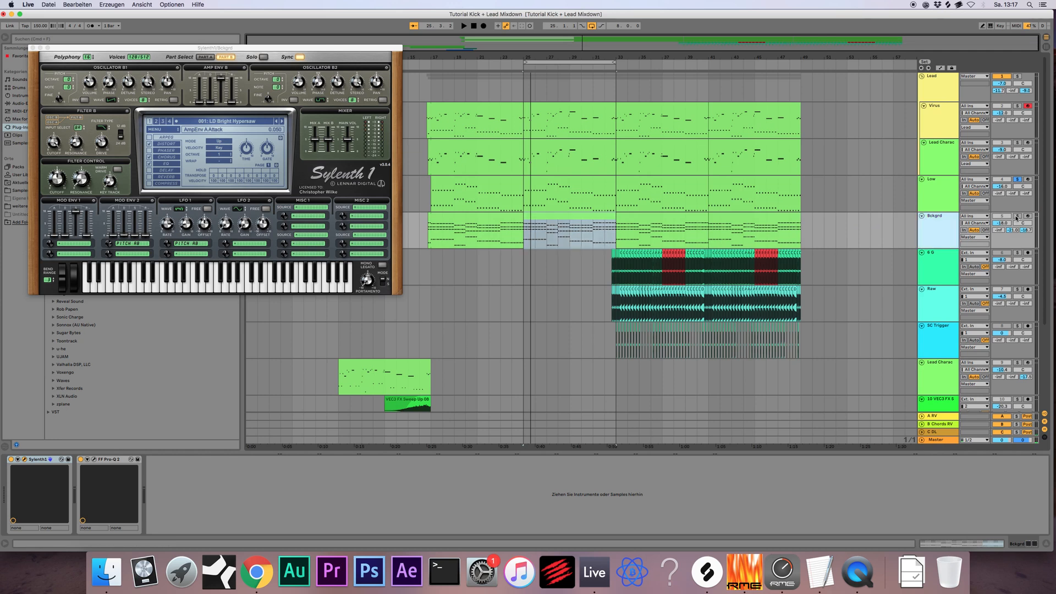
{"action": "left_click", "coordinate": [523, 245]}
{"action": "key", "text": "space"}
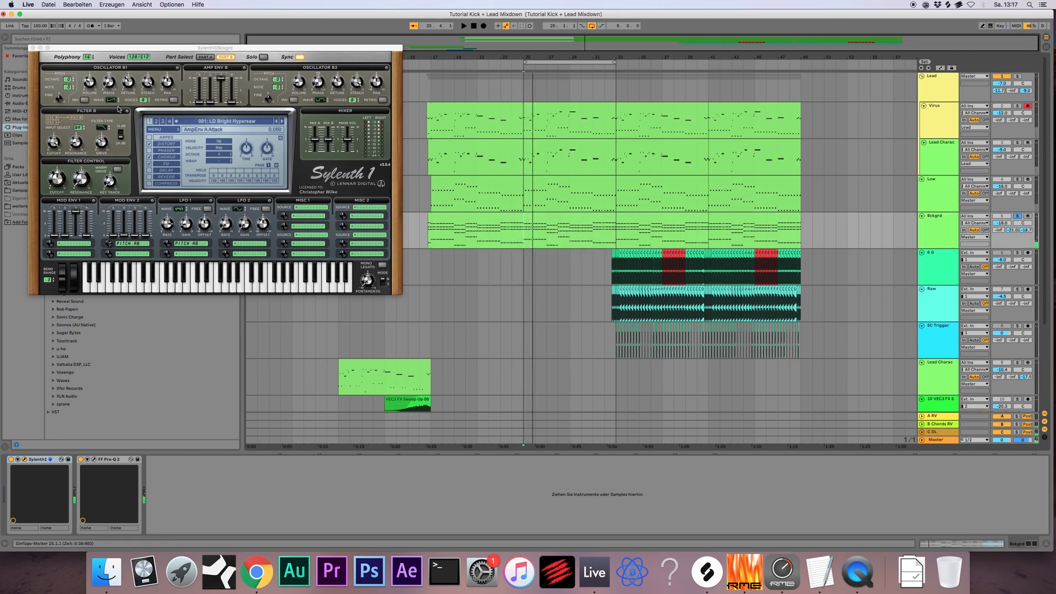
{"action": "left_click", "coordinate": [32, 48]}
{"action": "left_click", "coordinate": [552, 215]}
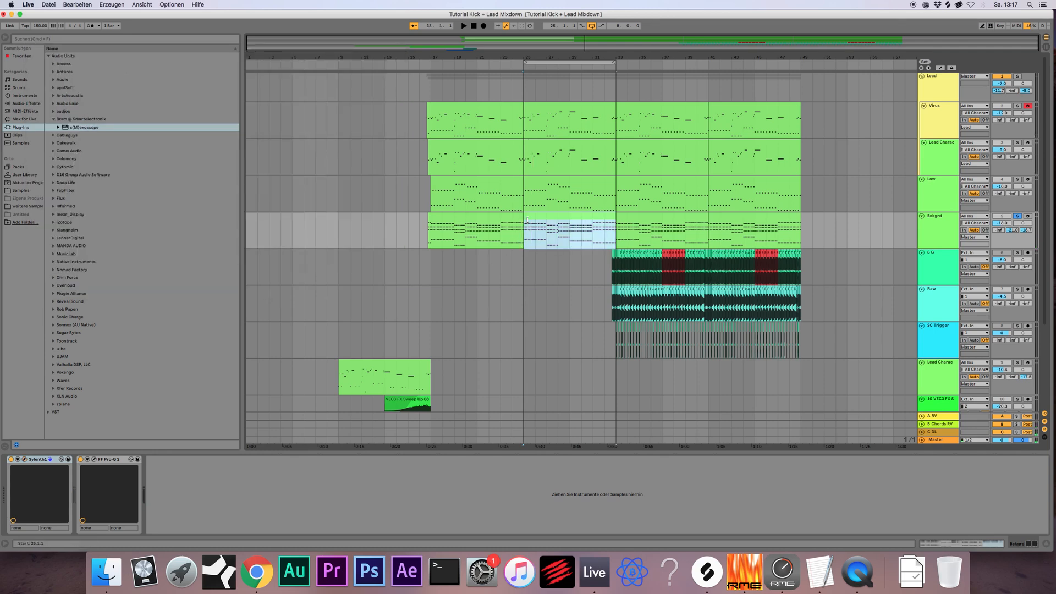
{"action": "left_click", "coordinate": [547, 193]}
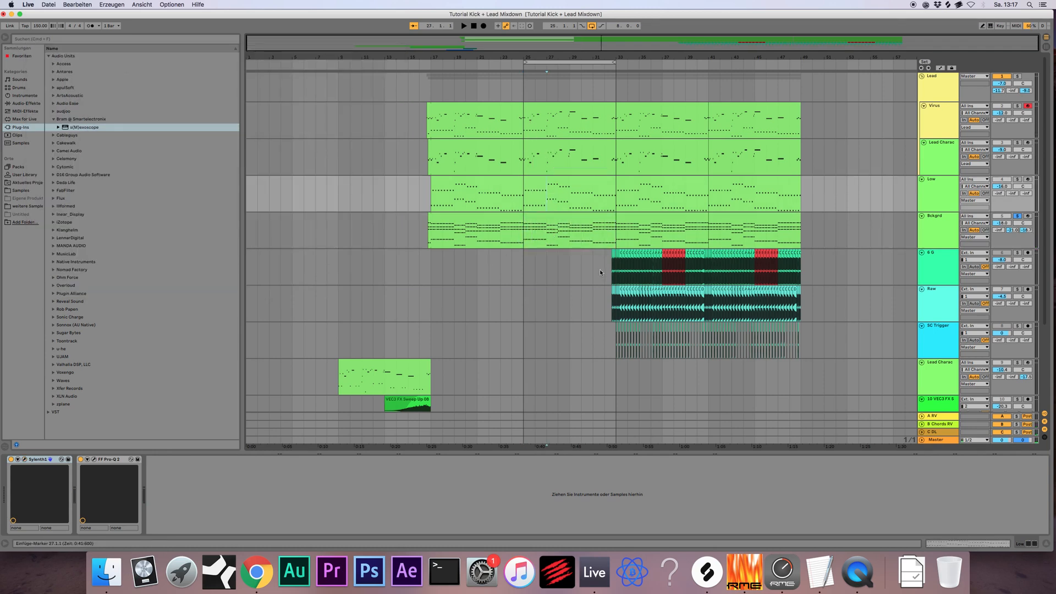
Step: Step through the Lead Character, Virus, Low and Bckgrd tracks to review their device chains
{"action": "left_click", "coordinate": [939, 154]}
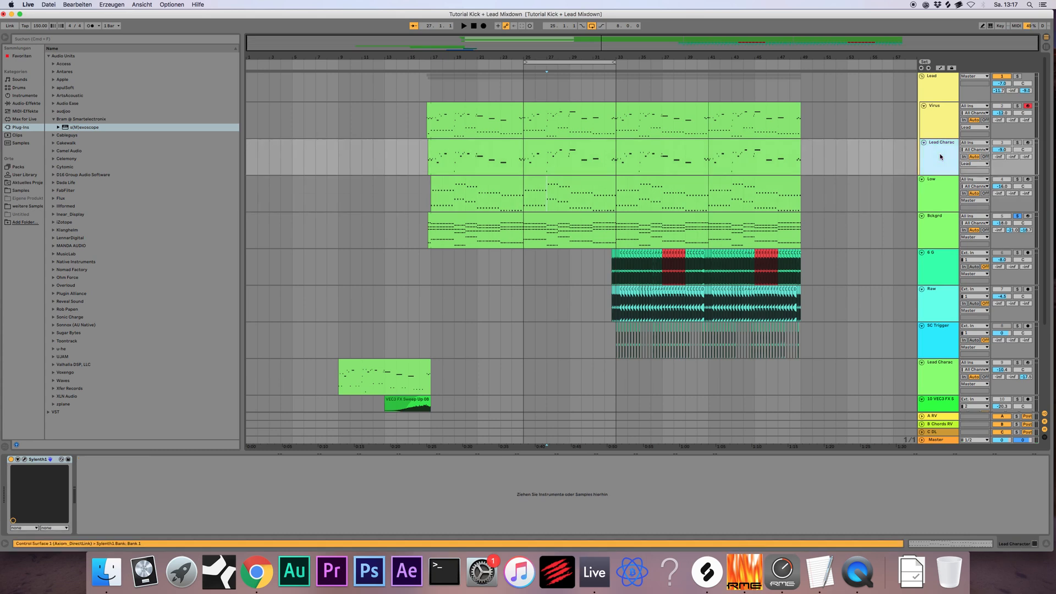
{"action": "left_click", "coordinate": [939, 113]}
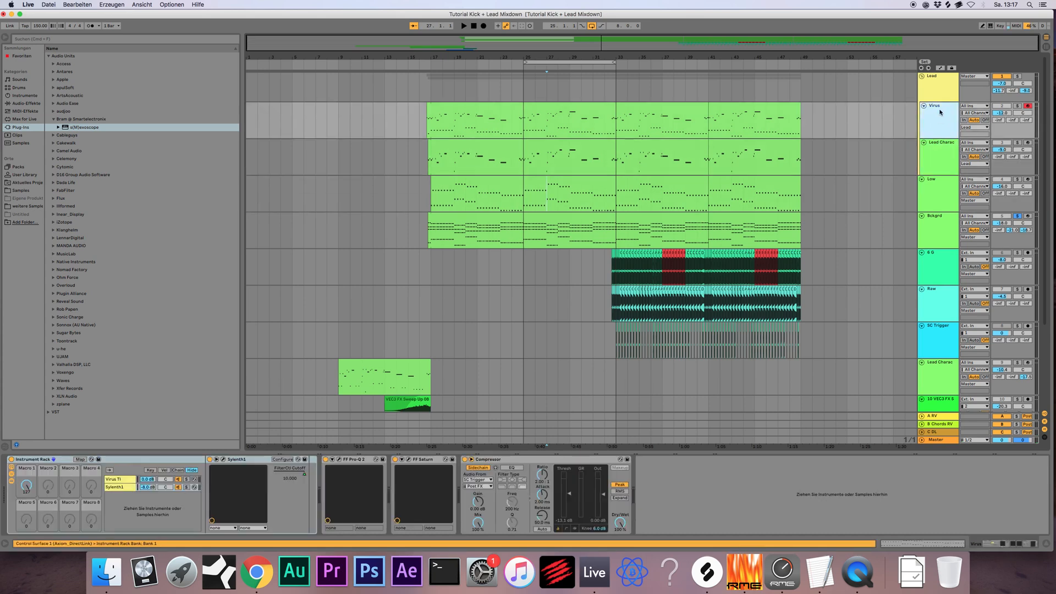
{"action": "left_click", "coordinate": [939, 145]}
{"action": "left_click", "coordinate": [941, 191]}
{"action": "left_click", "coordinate": [937, 224]}
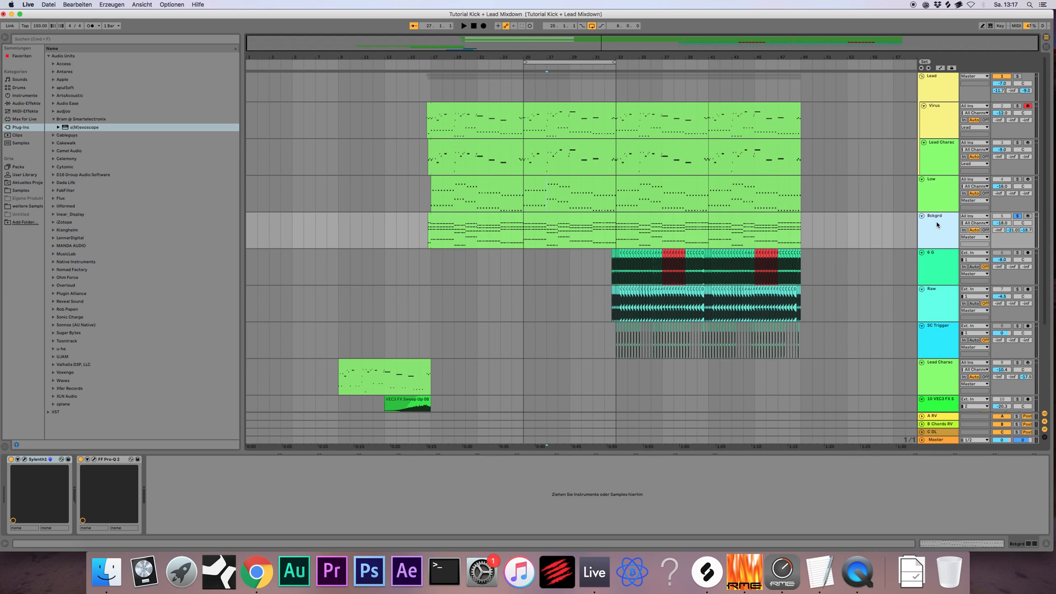
Step: Select the Virus track's second clip, then review the devices on the Lead group and the audio track directly below Bckgrd
{"action": "left_click", "coordinate": [942, 127]}
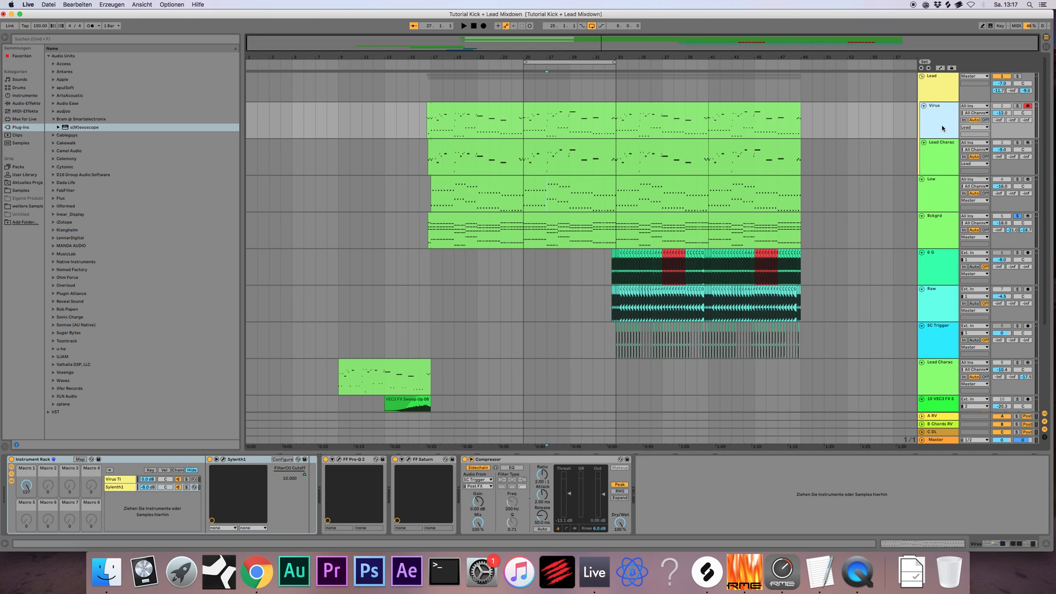
{"action": "left_click", "coordinate": [572, 108]}
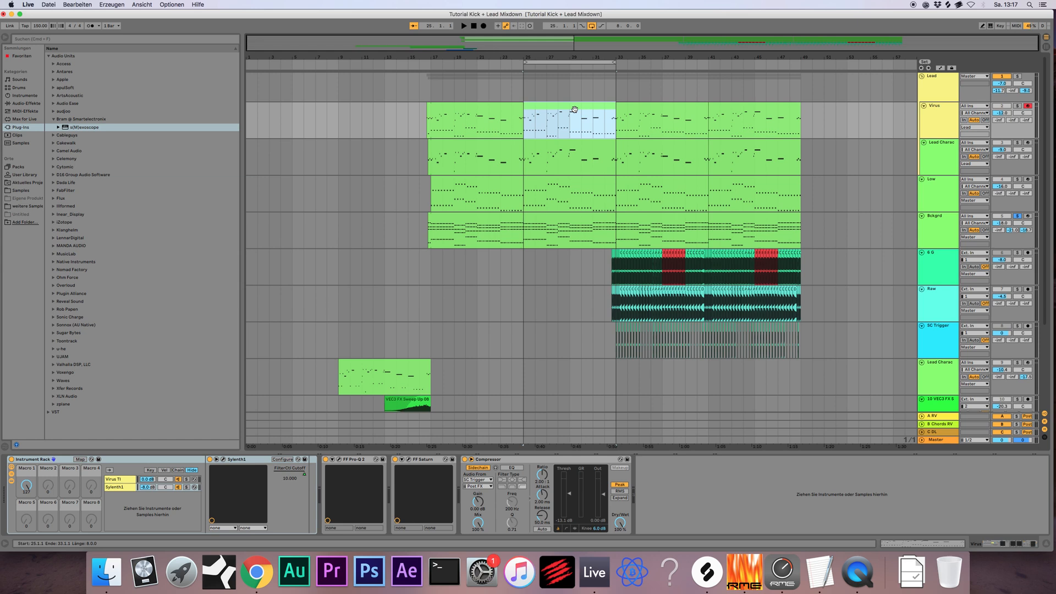
{"action": "left_click", "coordinate": [945, 110]}
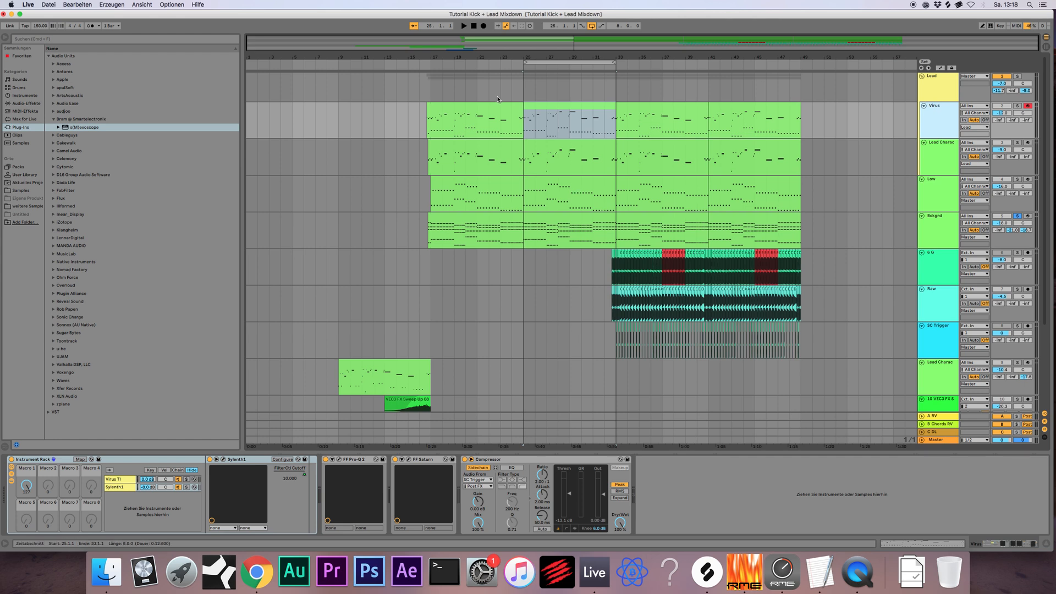
{"action": "left_click", "coordinate": [947, 85]}
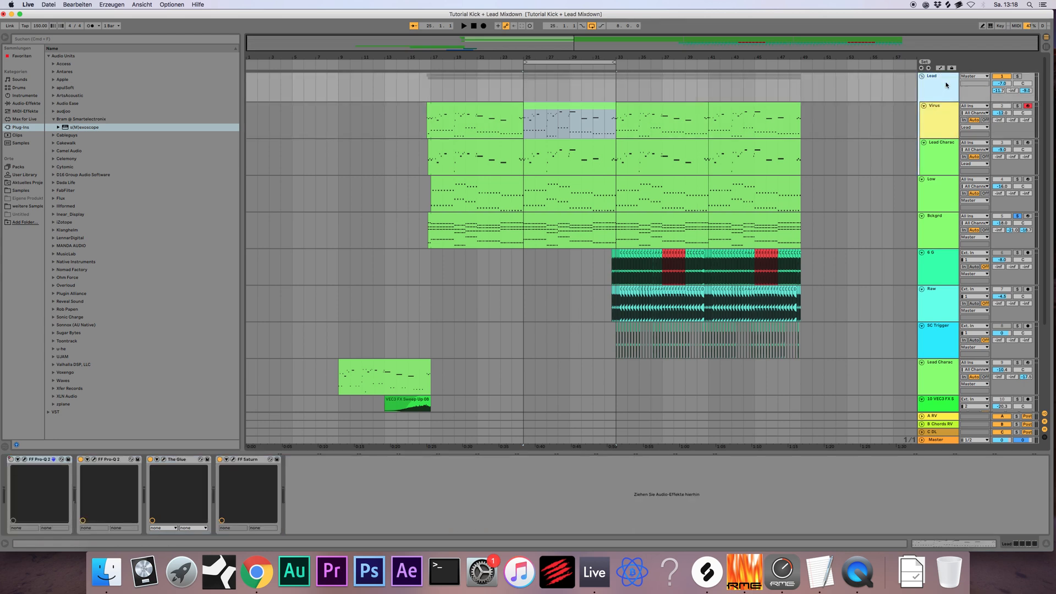
{"action": "left_click", "coordinate": [940, 264]}
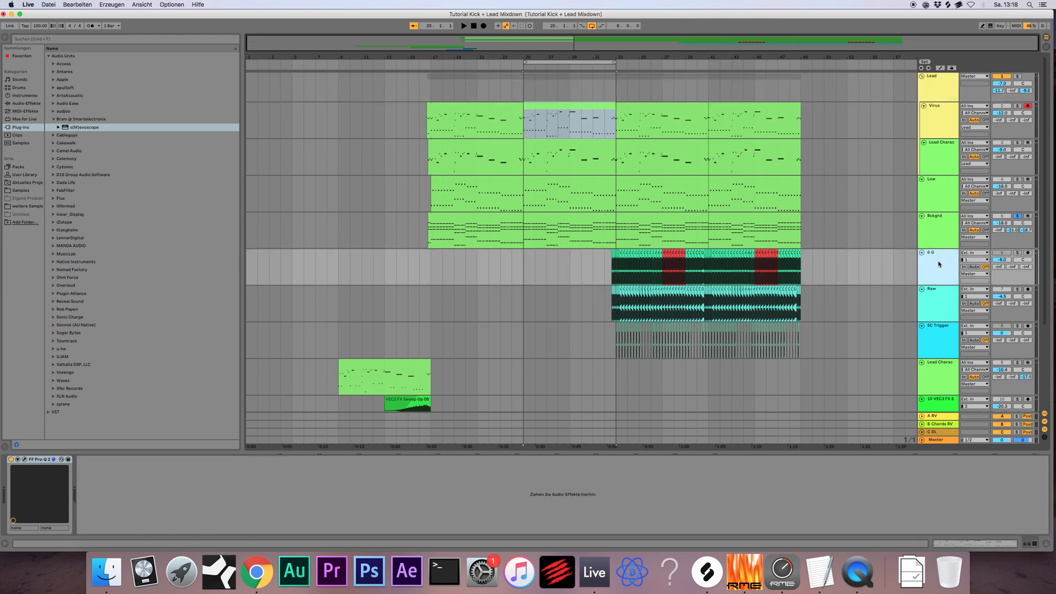
Step: Turn off solo on the Bckgrd track
{"action": "left_click", "coordinate": [932, 230]}
{"action": "left_click", "coordinate": [1017, 216]}
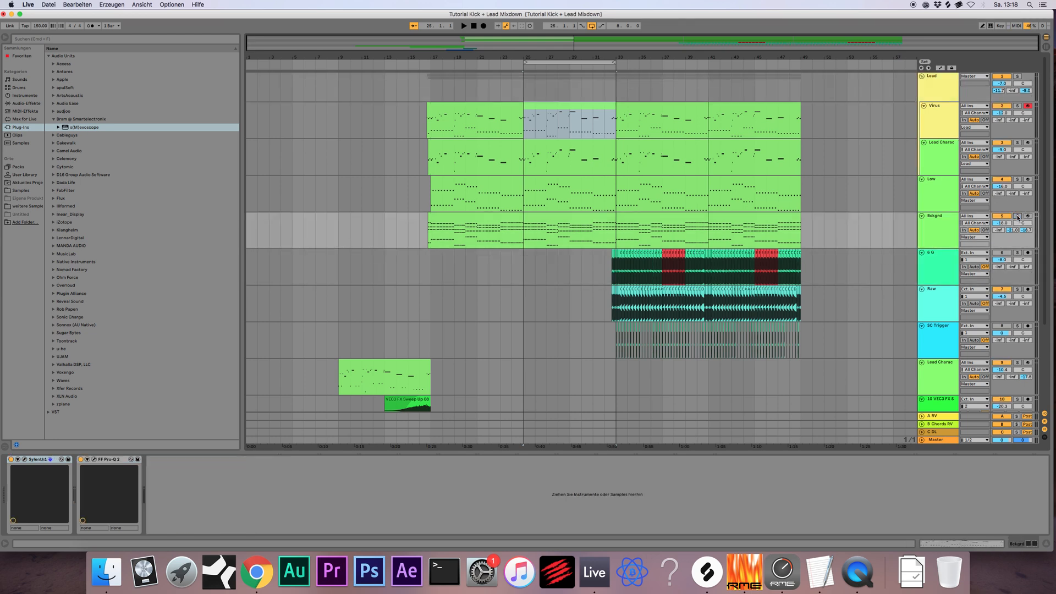
Step: Show the Virus track's device chain and select its FF Pro-Q 2 equalizer
{"action": "left_click", "coordinate": [930, 87]}
{"action": "left_click", "coordinate": [933, 108]}
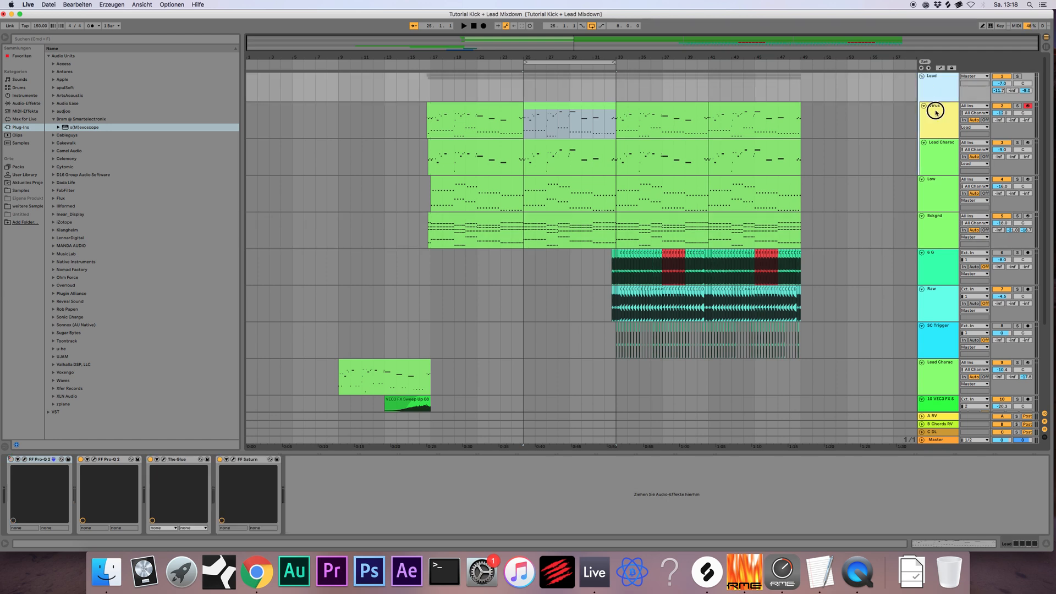
{"action": "left_click", "coordinate": [352, 462]}
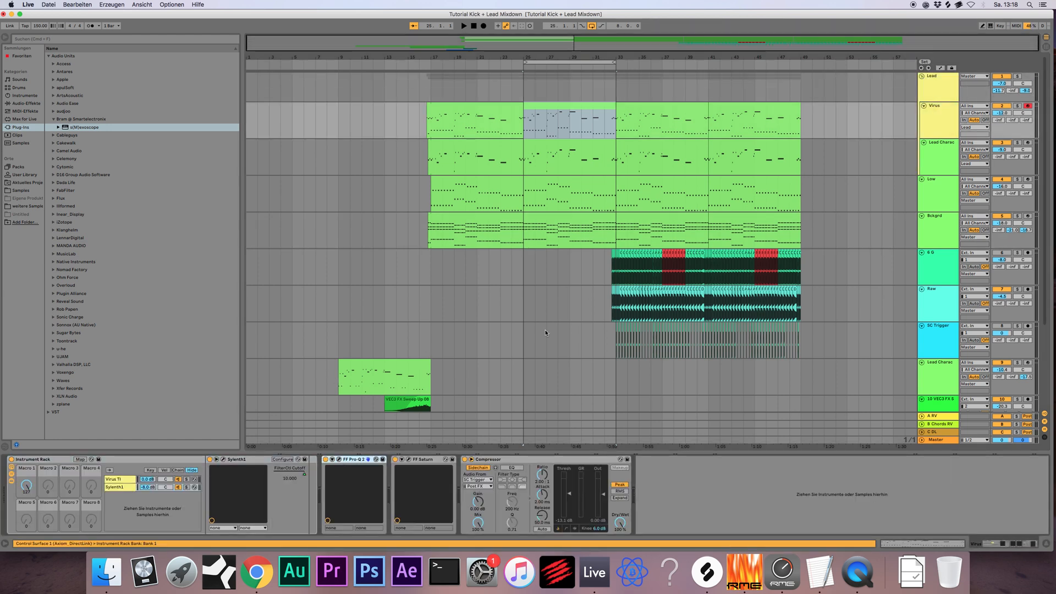
{"action": "left_click", "coordinate": [933, 114]}
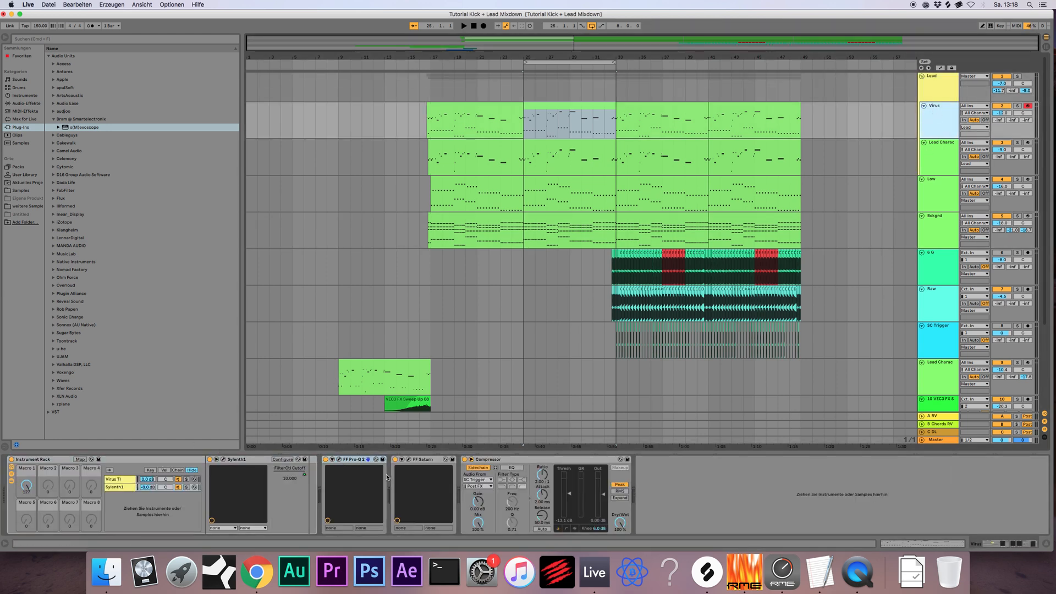
Step: Examine the Virus track's FF Pro-Q 2 curve and the Virus TI synth's FX 1 page, closing both plug-in windows
{"action": "left_click", "coordinate": [339, 459]}
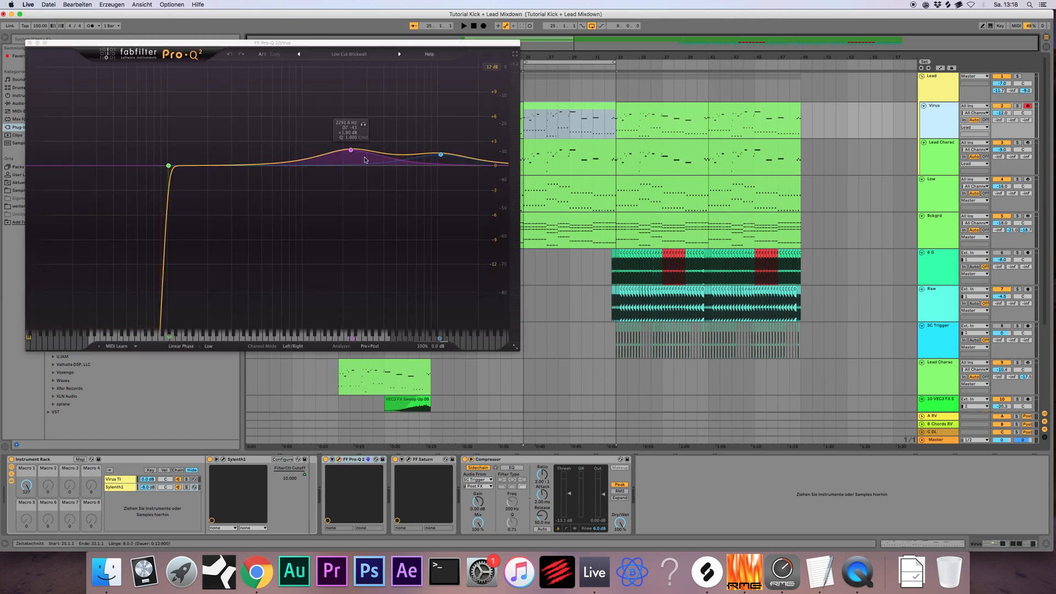
{"action": "left_click", "coordinate": [126, 481]}
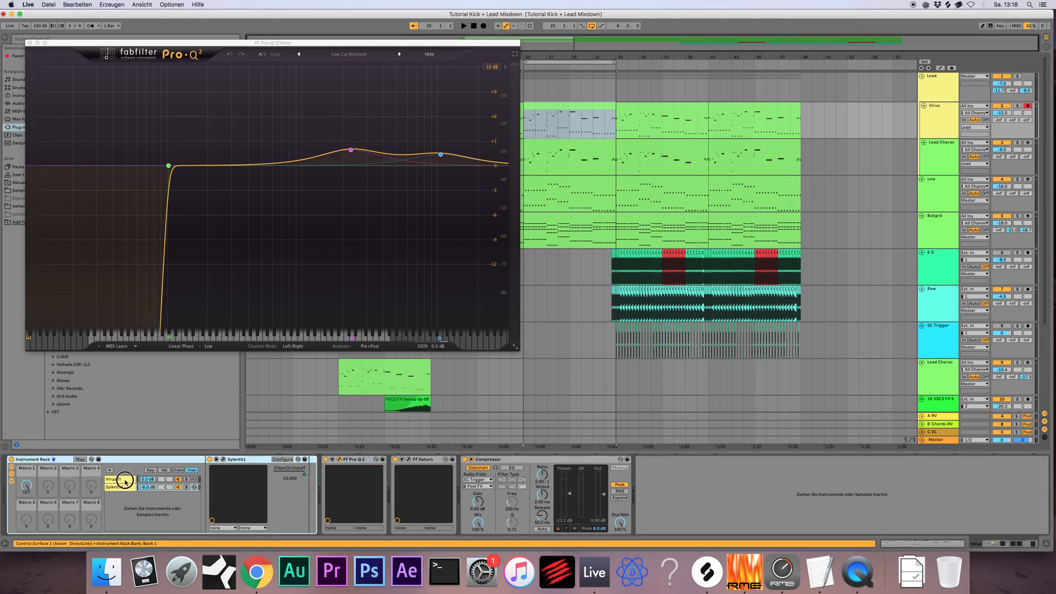
{"action": "left_click", "coordinate": [124, 480]}
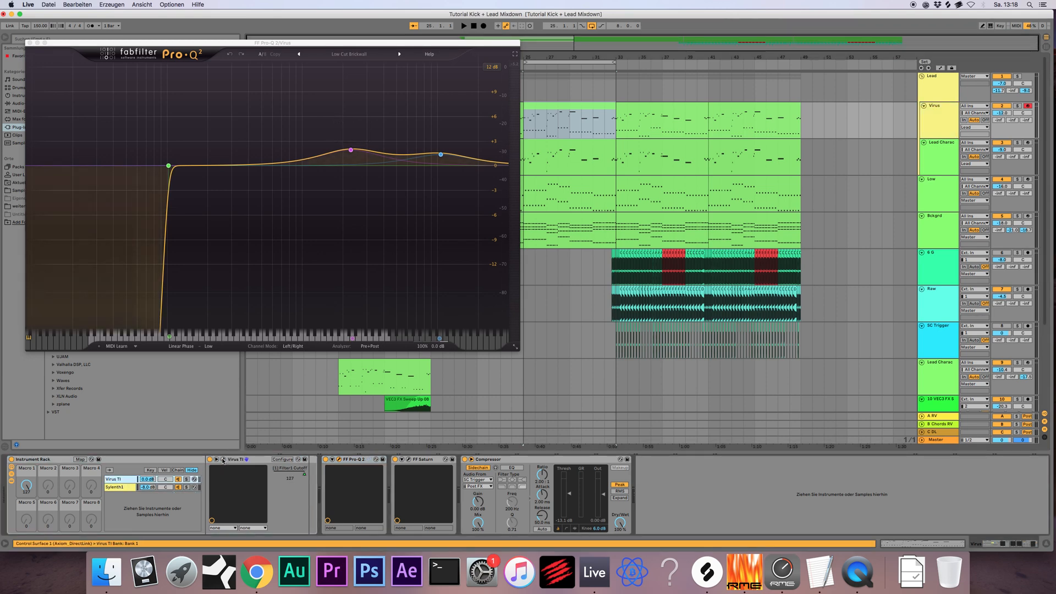
{"action": "left_click", "coordinate": [222, 459]}
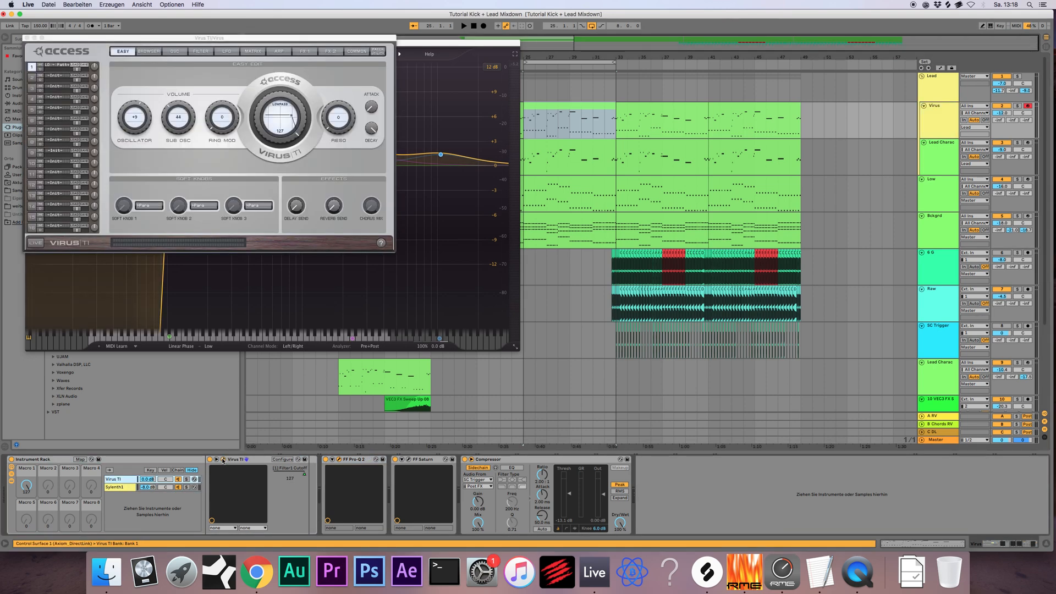
{"action": "left_click", "coordinate": [304, 51]}
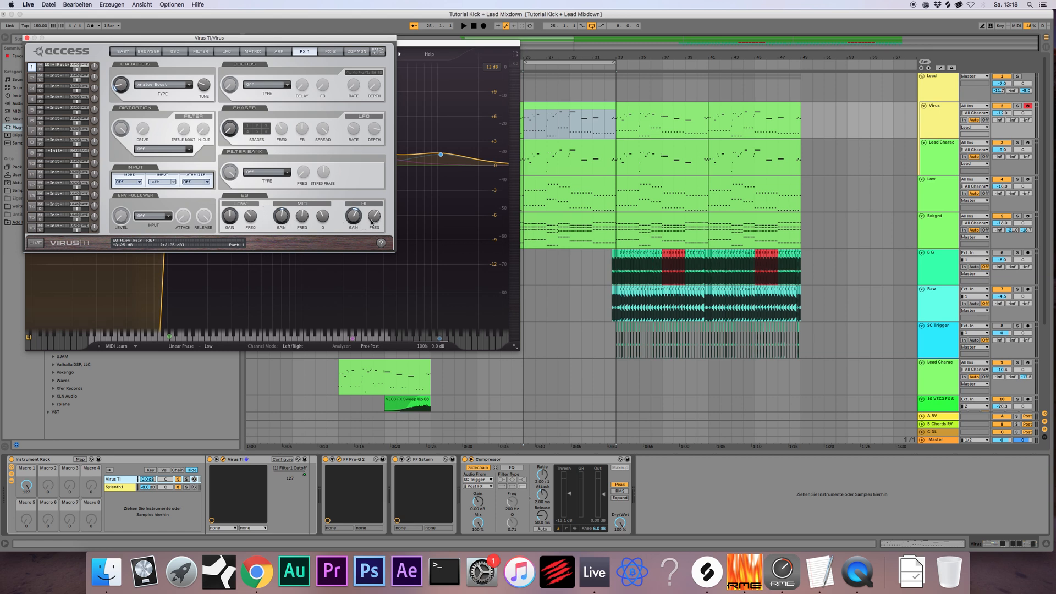
{"action": "left_click", "coordinate": [26, 38]}
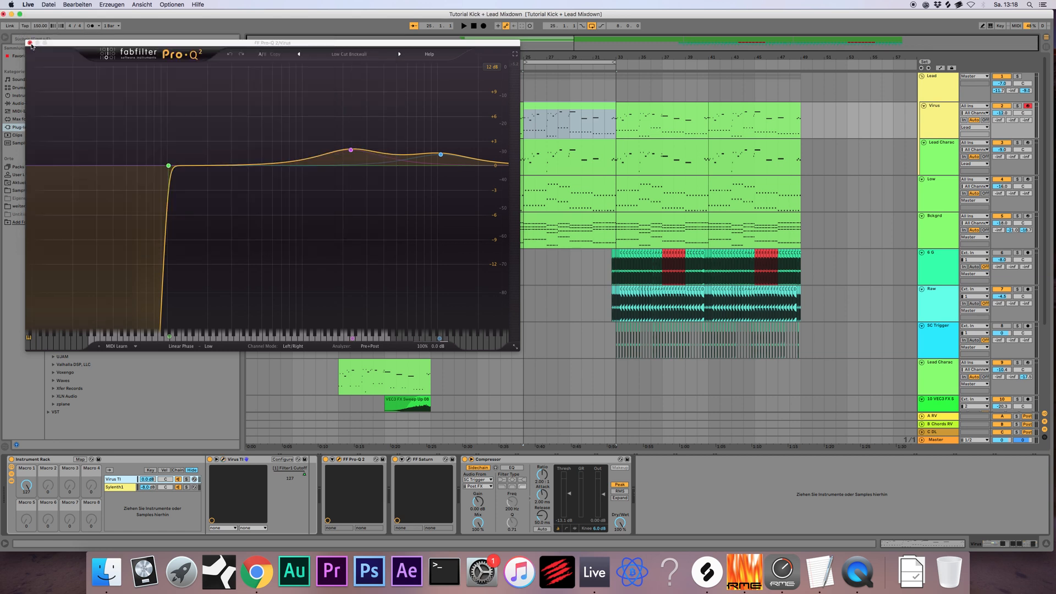
{"action": "left_click_drag", "start_coordinate": [62, 44], "coordinate": [67, 55]}
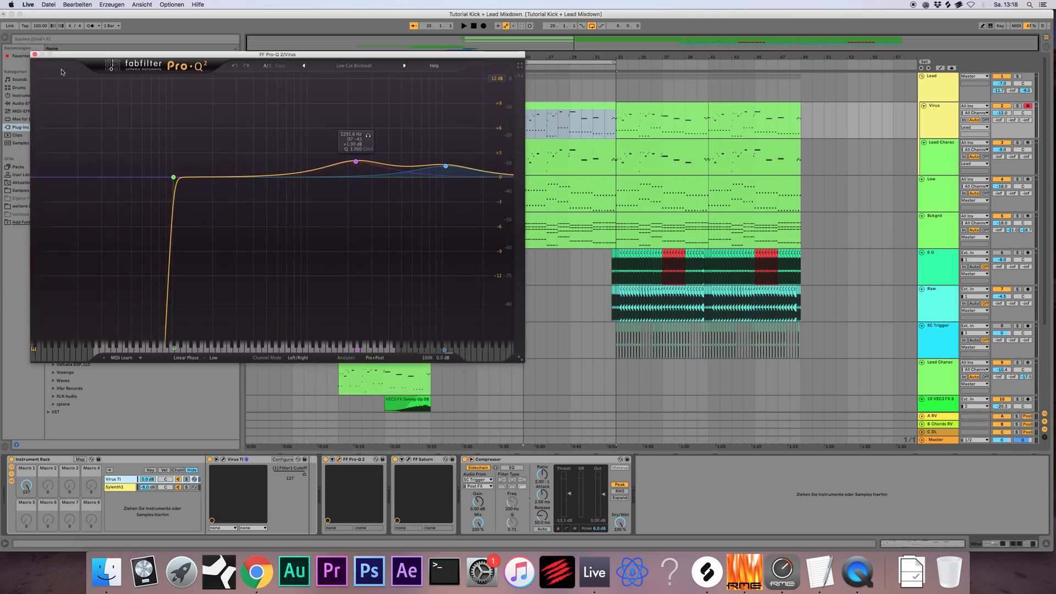
{"action": "left_click", "coordinate": [35, 55]}
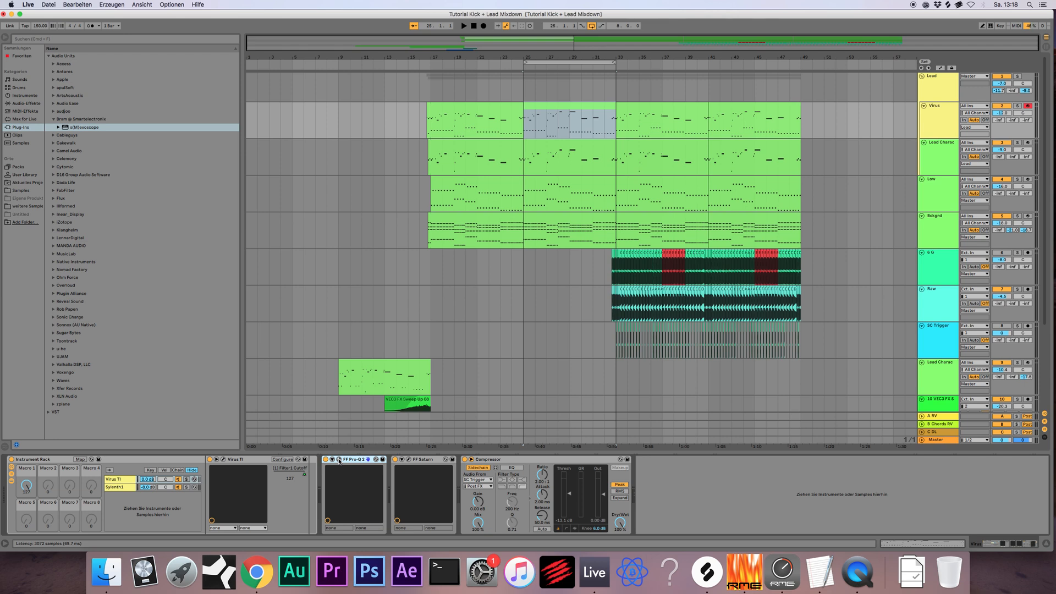
Step: Examine the band levels in the Virus track's FF Saturn, close it, and select the sidechain Compressor for review
{"action": "left_click", "coordinate": [420, 461]}
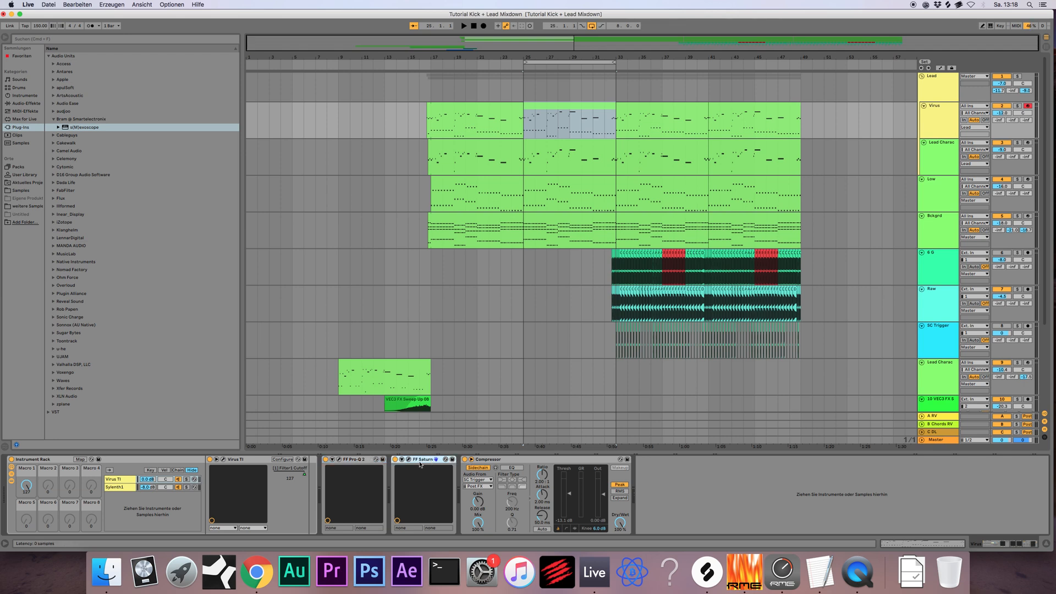
{"action": "left_click", "coordinate": [410, 460]}
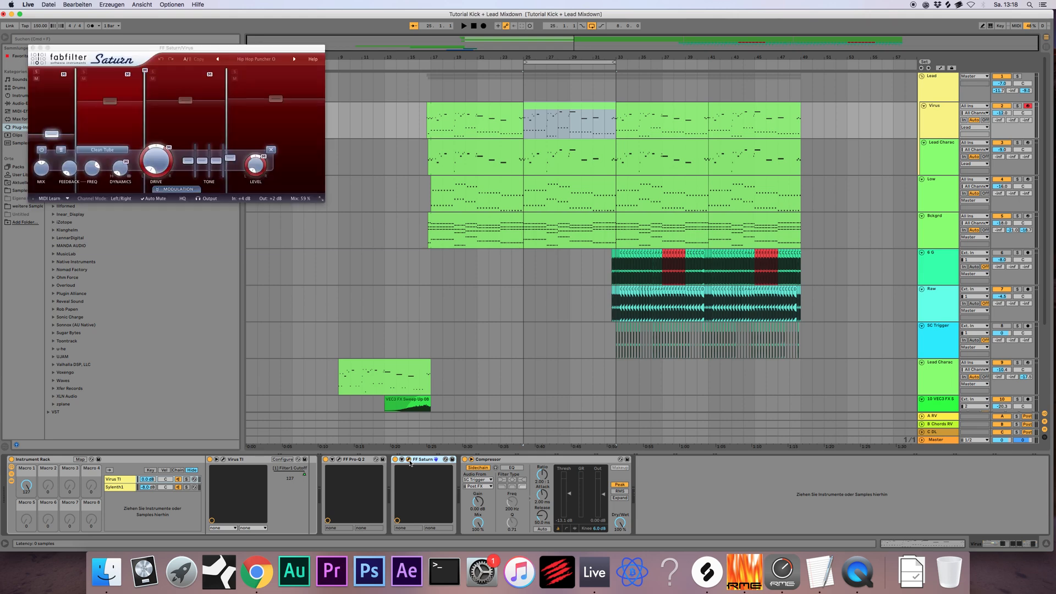
{"action": "left_click_drag", "start_coordinate": [198, 49], "coordinate": [414, 172]}
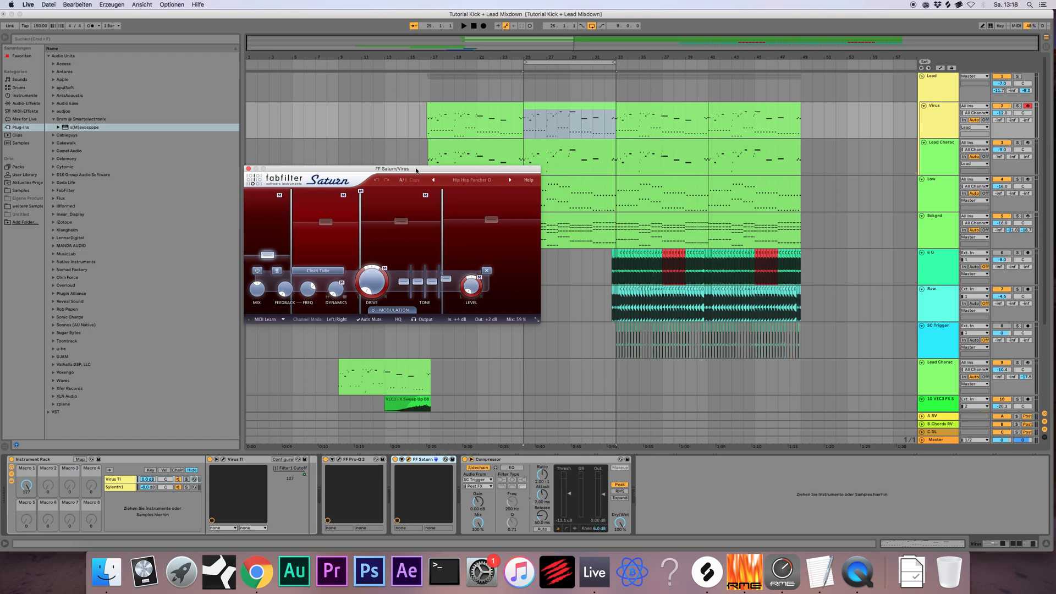
{"action": "mouse_move", "coordinate": [416, 170]}
{"action": "left_mouse_down"}
{"action": "mouse_move", "coordinate": [429, 181]}
{"action": "mouse_move", "coordinate": [428, 172]}
{"action": "left_mouse_up"}
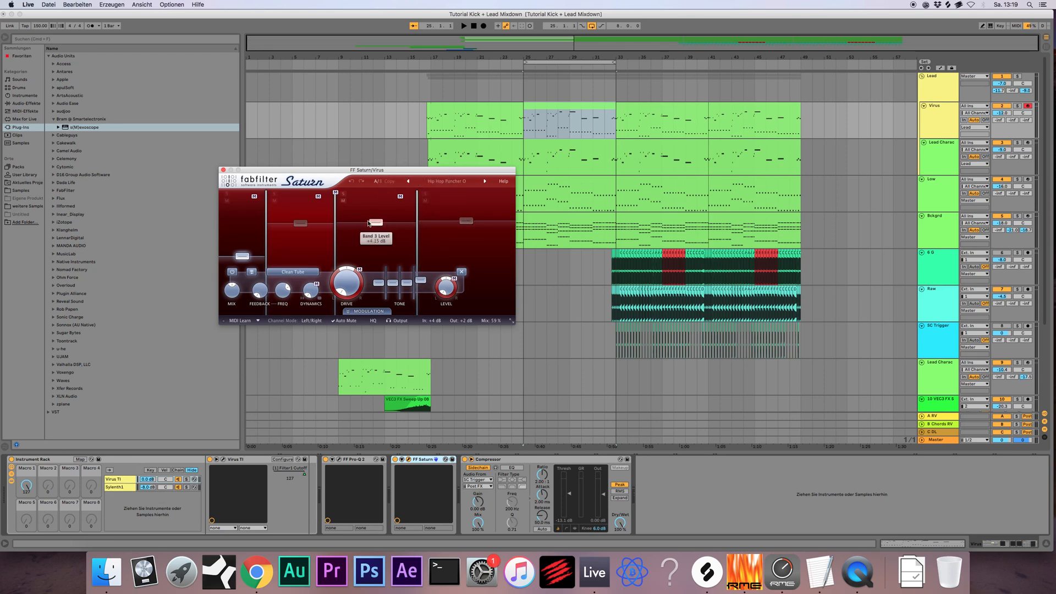
{"action": "left_click_drag", "start_coordinate": [366, 171], "coordinate": [337, 137]}
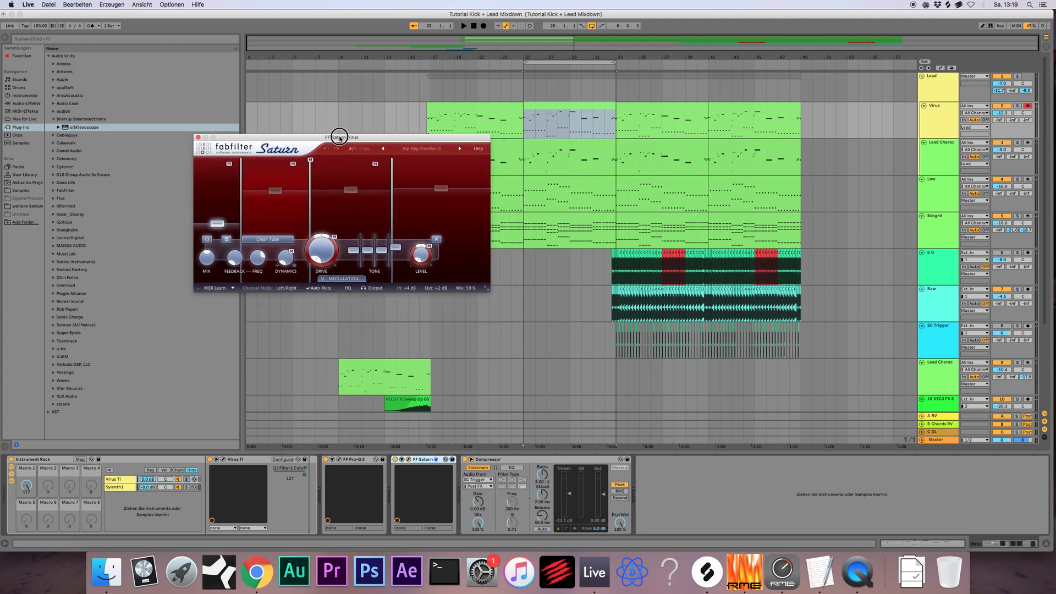
{"action": "left_click", "coordinate": [197, 137]}
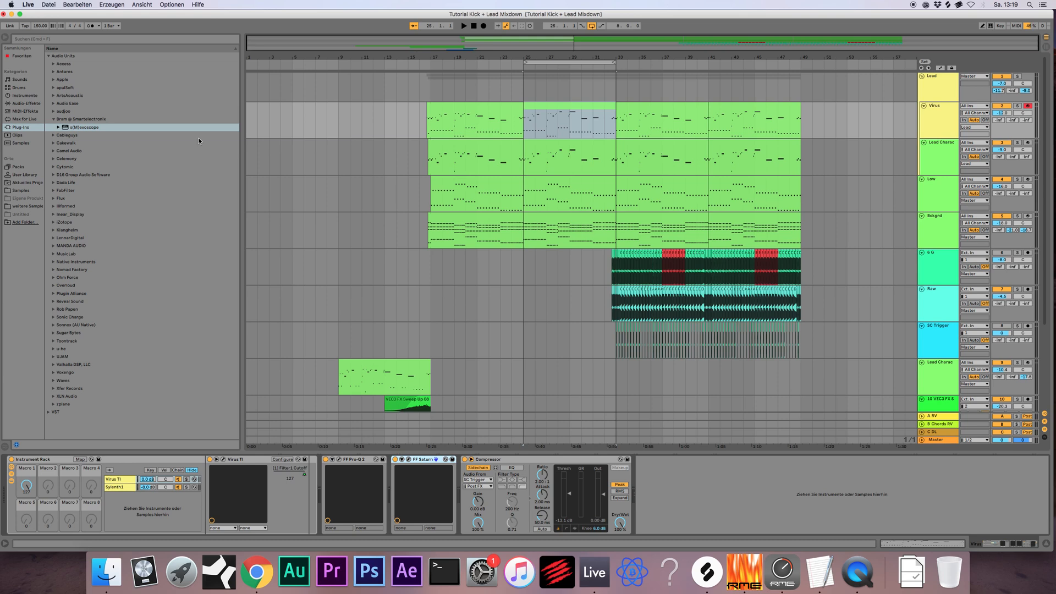
{"action": "left_click", "coordinate": [518, 459]}
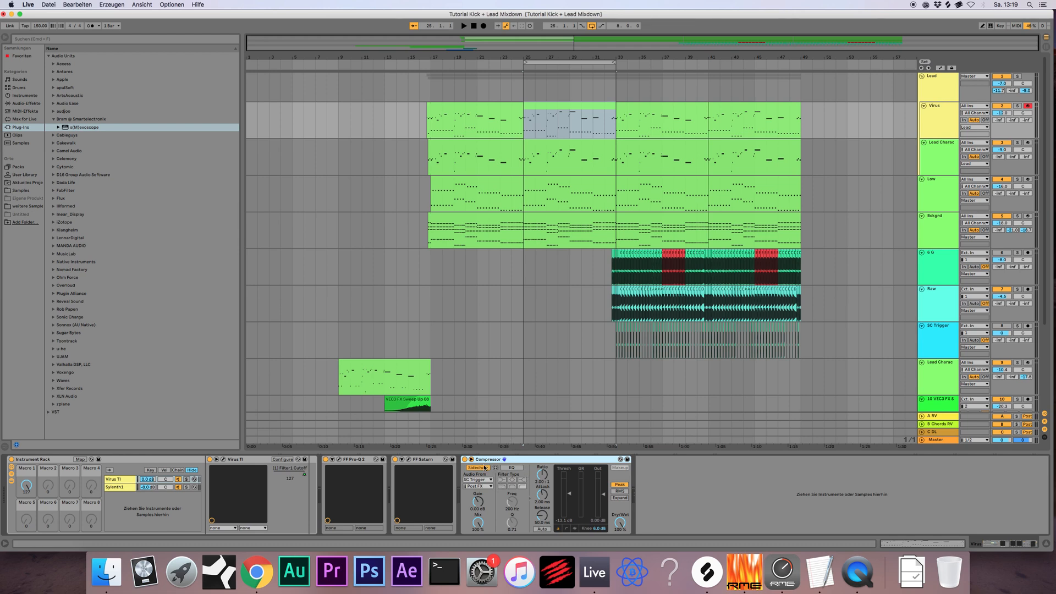
Step: Show the device chain of the Lead Character track inside the Lead group and select its second clip
{"action": "left_click", "coordinate": [947, 144]}
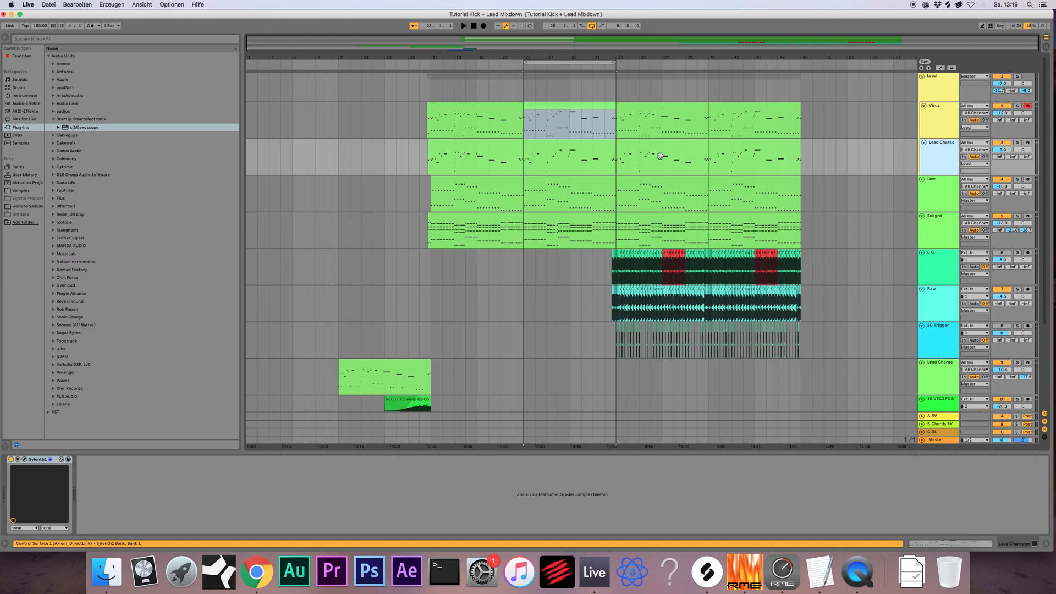
{"action": "left_click", "coordinate": [582, 156]}
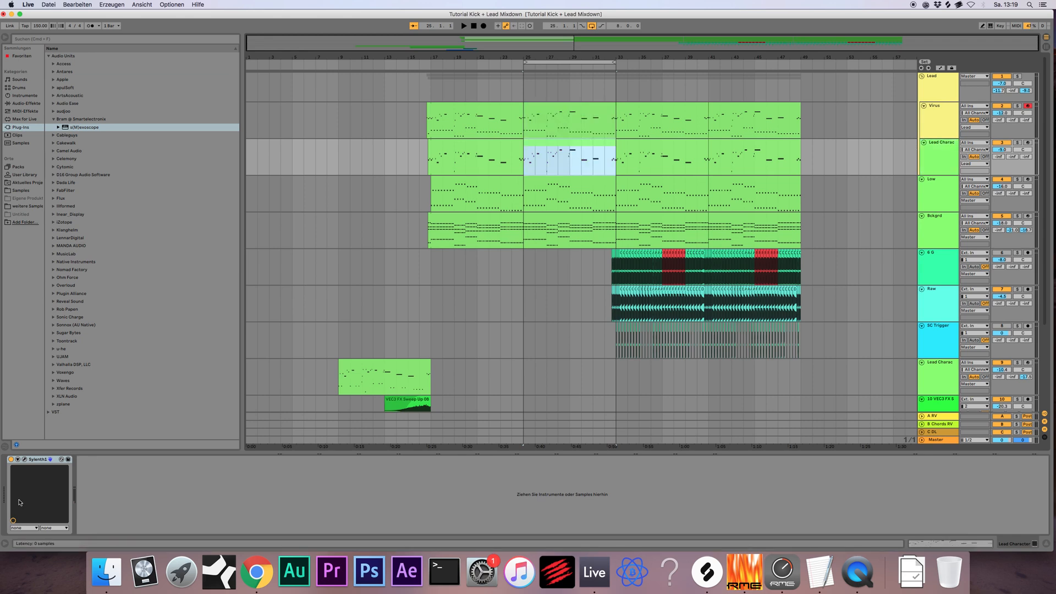
{"action": "left_click", "coordinate": [932, 152]}
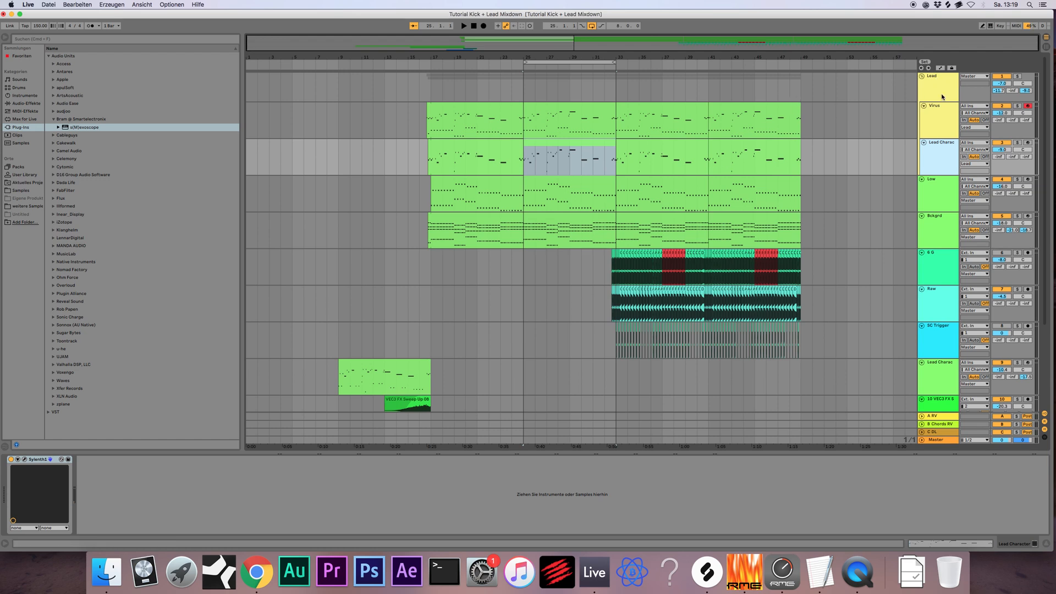
Step: Review the Lead group's first FF Pro-Q 2 low cut and show the Device On automation for that equalizer
{"action": "left_click", "coordinate": [932, 80]}
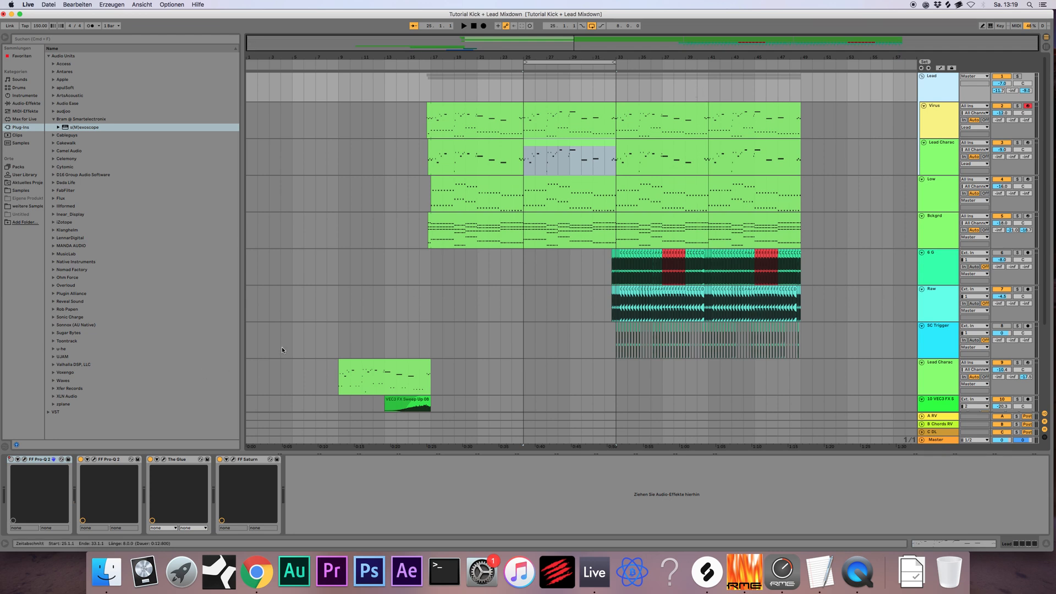
{"action": "left_click", "coordinate": [24, 460]}
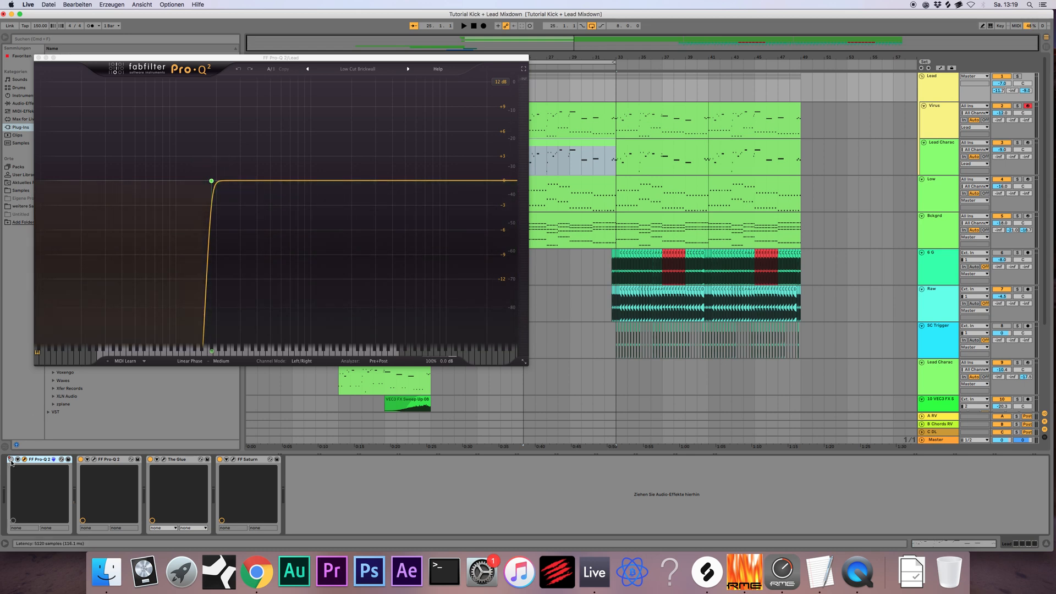
{"action": "right_click", "coordinate": [13, 462]}
{"action": "left_click", "coordinate": [16, 464]}
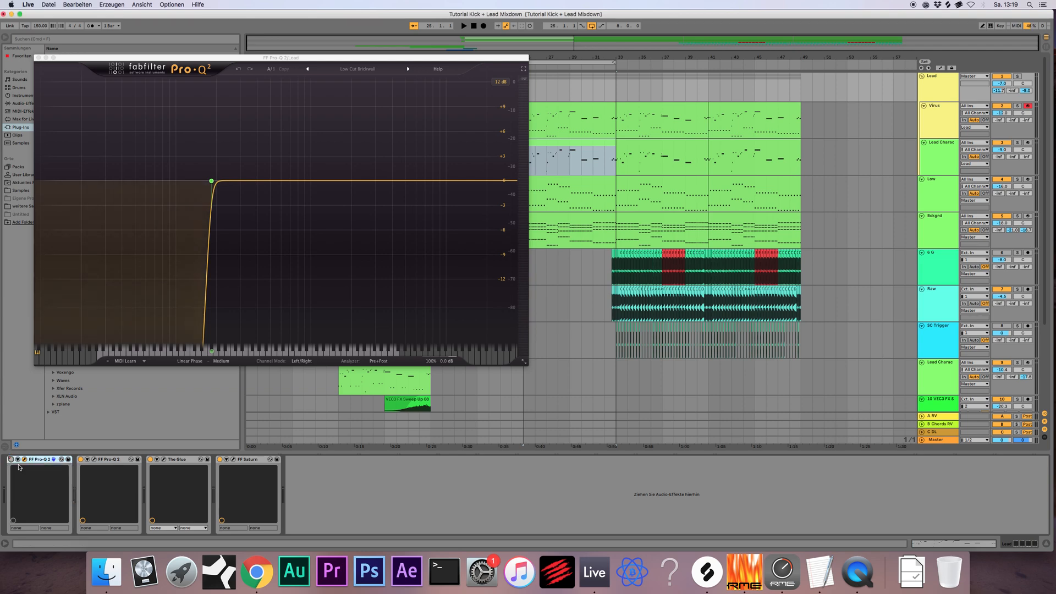
{"action": "left_click_drag", "start_coordinate": [328, 59], "coordinate": [401, 291]}
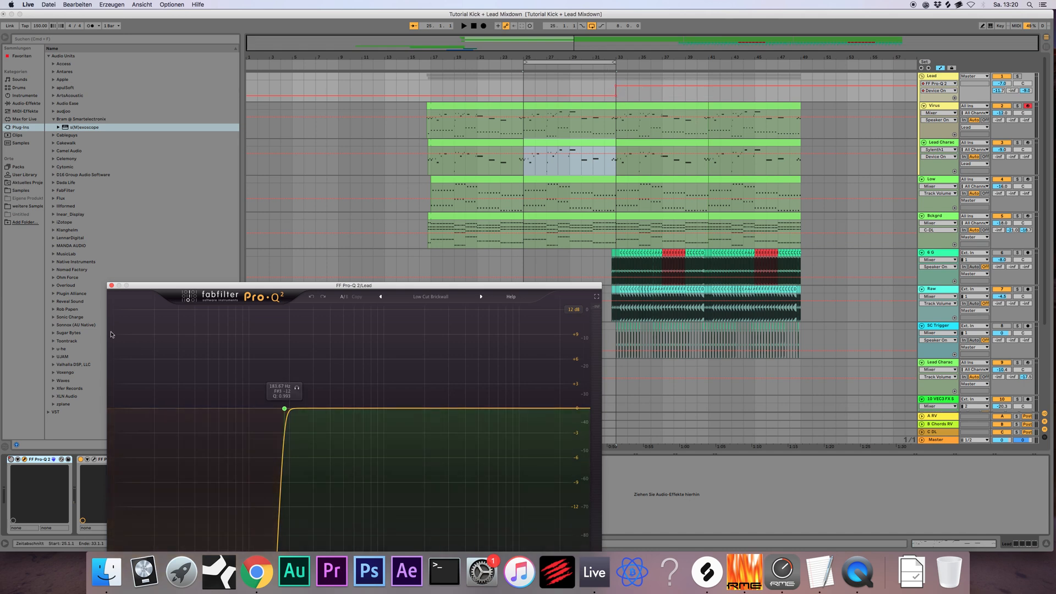
{"action": "left_click", "coordinate": [112, 286]}
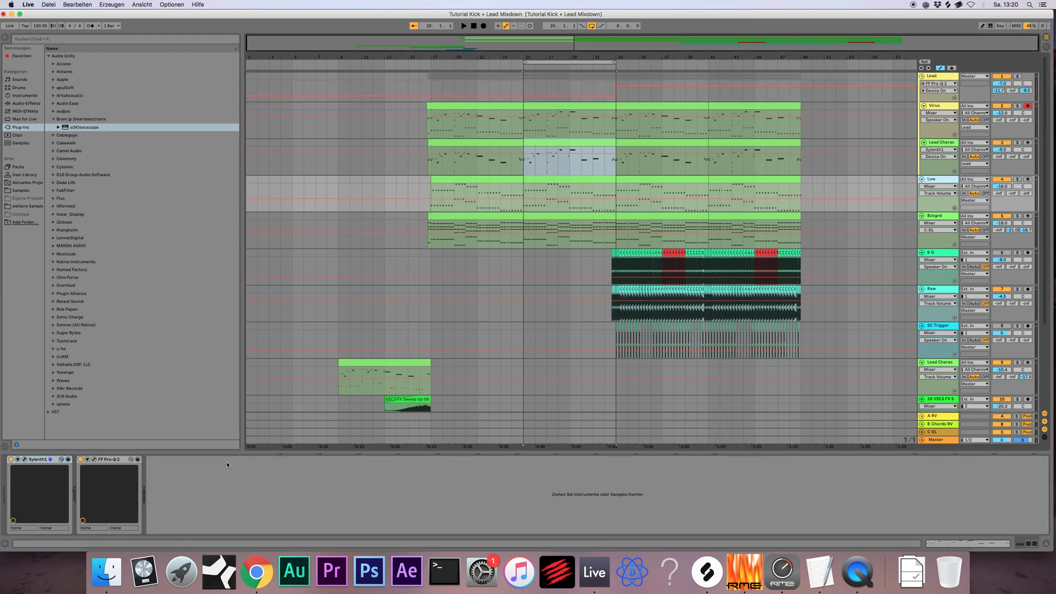
Step: Check the Low track's FF Pro-Q 2 curve, then copy the Lead group's first FF Pro-Q 2 onto the Low and Bckgrd tracks
{"action": "left_click", "coordinate": [93, 460]}
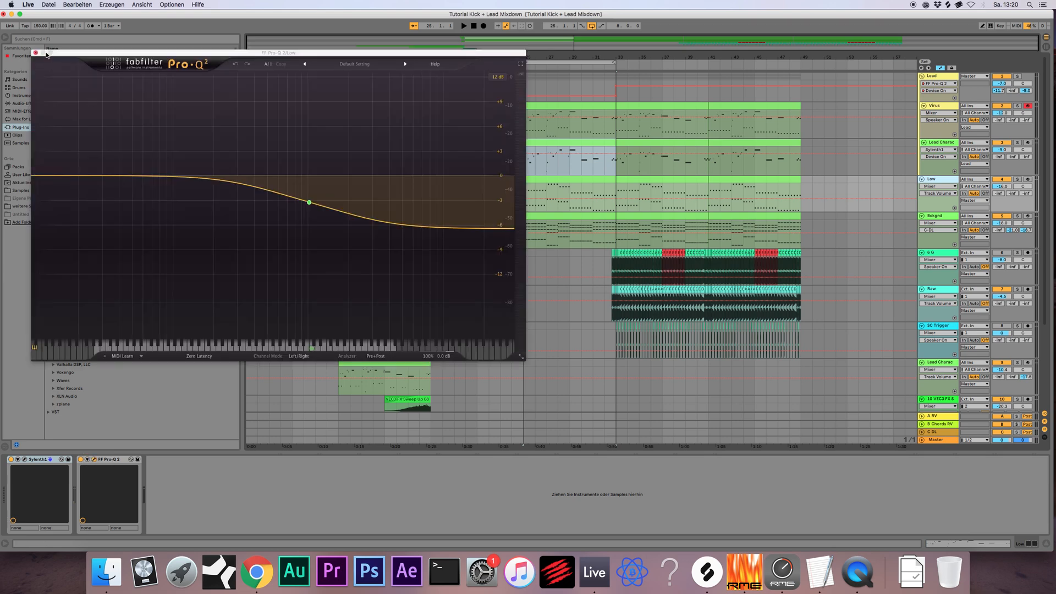
{"action": "left_click", "coordinate": [34, 52]}
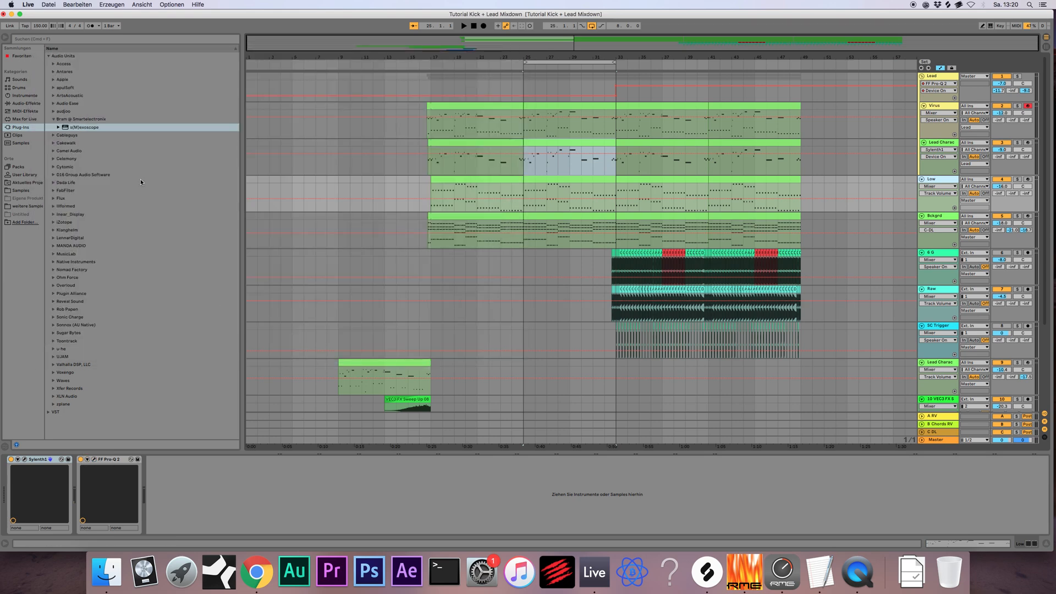
{"action": "left_click", "coordinate": [935, 76]}
{"action": "left_click", "coordinate": [45, 466]}
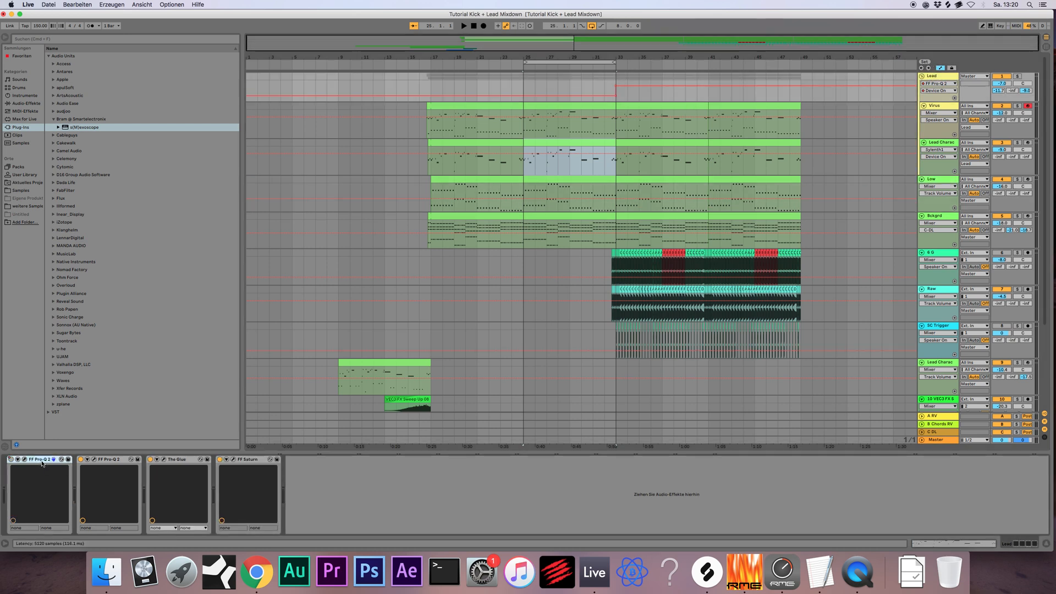
{"action": "left_click", "coordinate": [934, 179]}
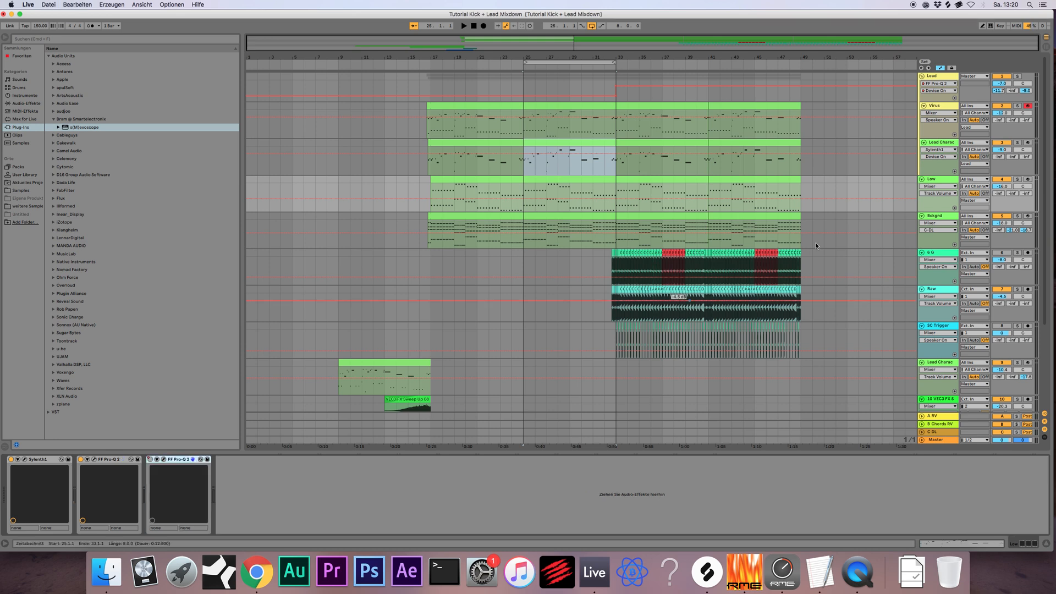
{"action": "key", "text": "Down"}
{"action": "key", "text": "super+v"}
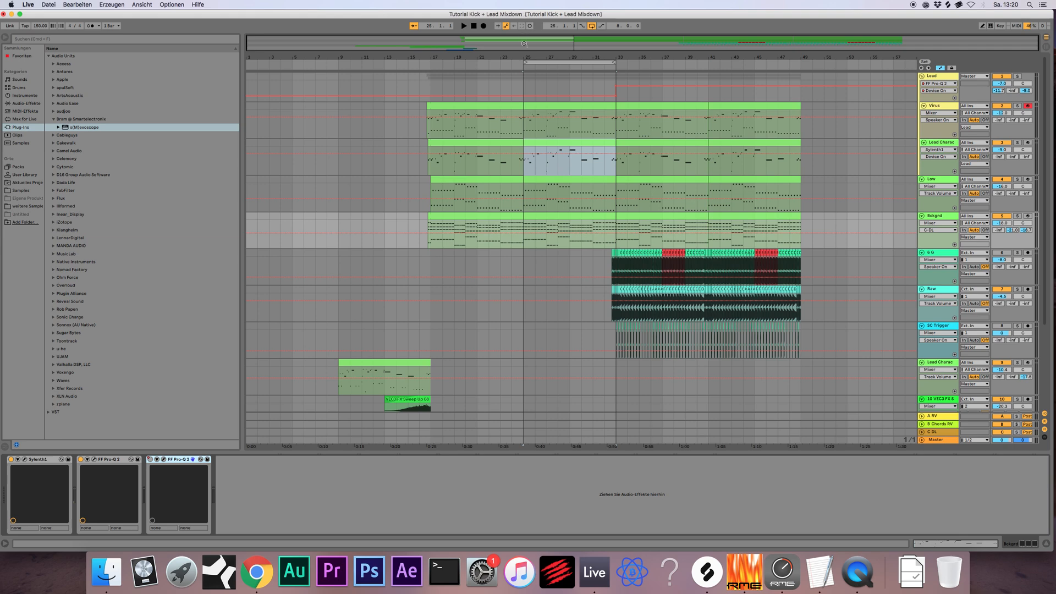
Step: Recheck the Low track's devices, then examine the curve of the Lead group's second FF Pro-Q 2 and close it
{"action": "left_click_drag", "start_coordinate": [607, 42], "coordinate": [607, 60]}
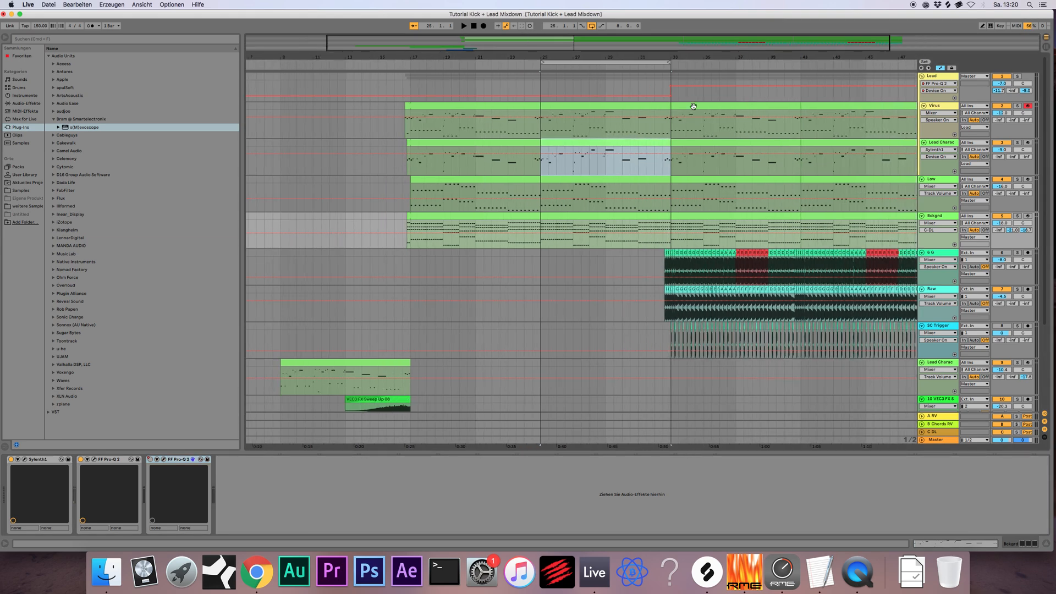
{"action": "left_click", "coordinate": [944, 181]}
{"action": "left_click_drag", "start_coordinate": [550, 43], "coordinate": [700, 44]}
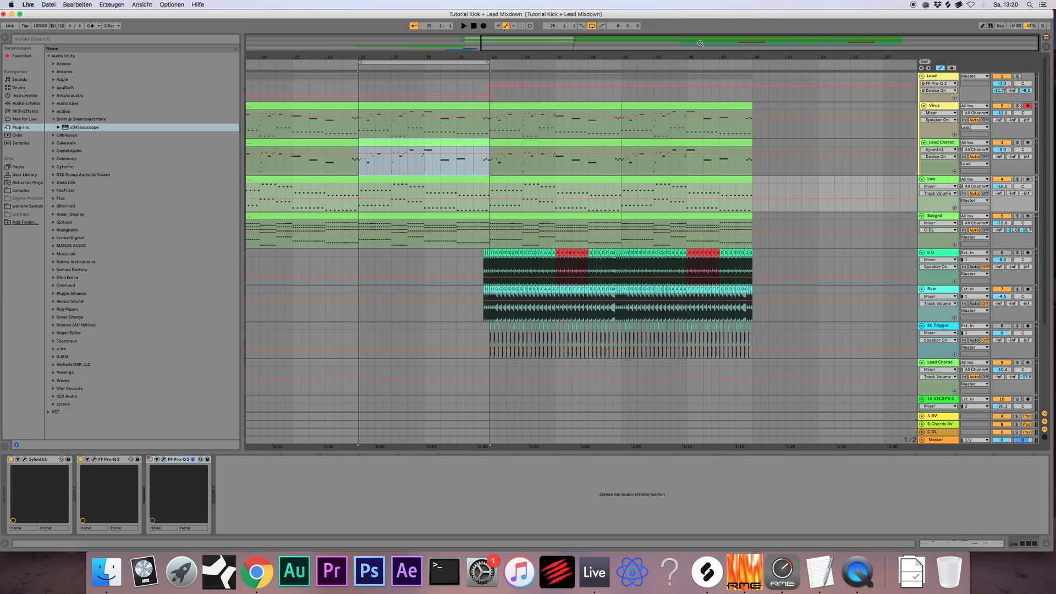
{"action": "left_click", "coordinate": [941, 77]}
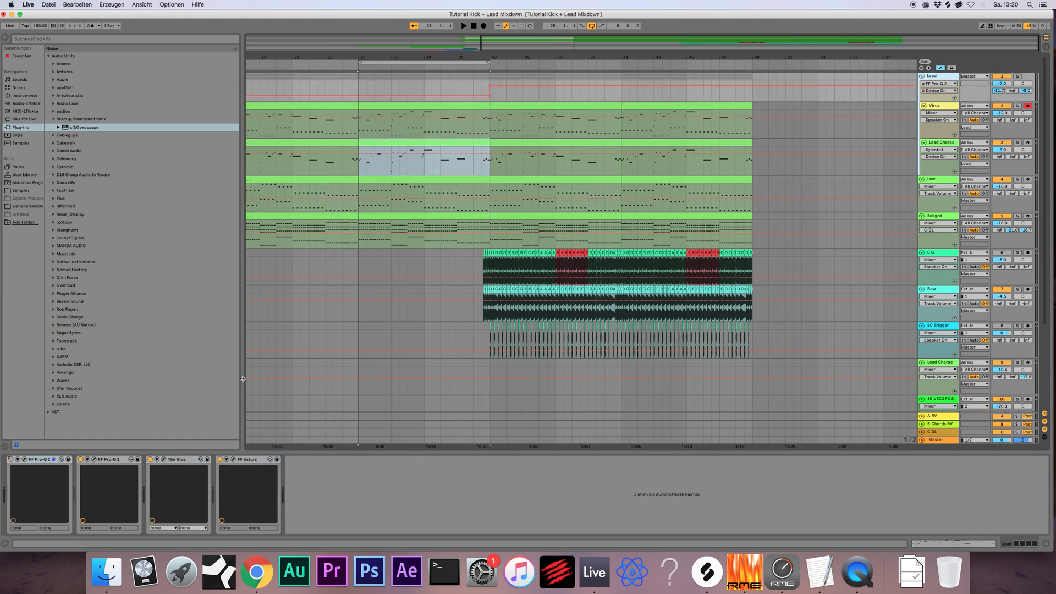
{"action": "left_click", "coordinate": [96, 461]}
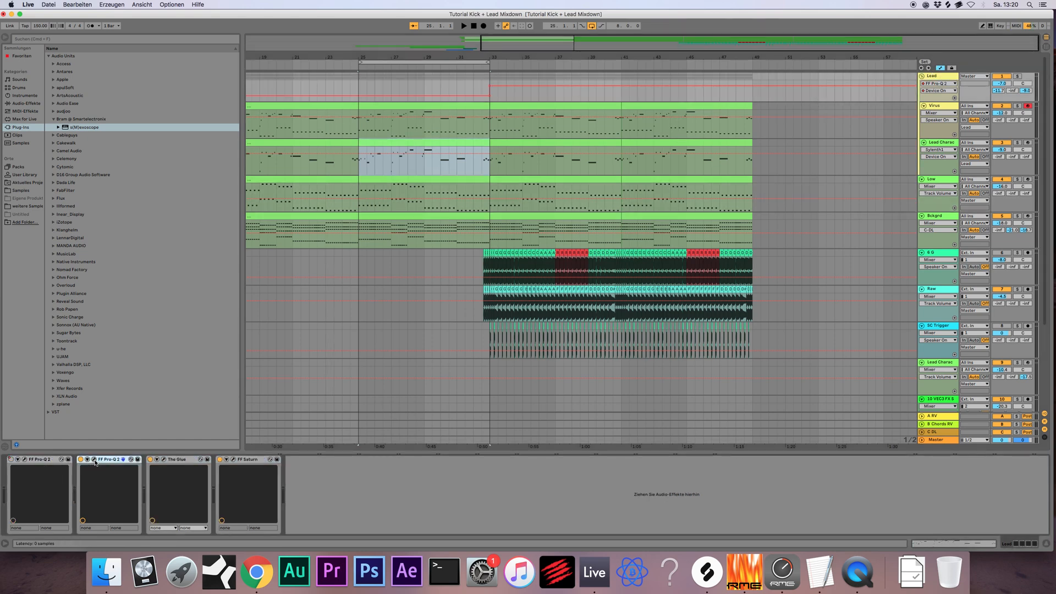
{"action": "left_click", "coordinate": [94, 459]}
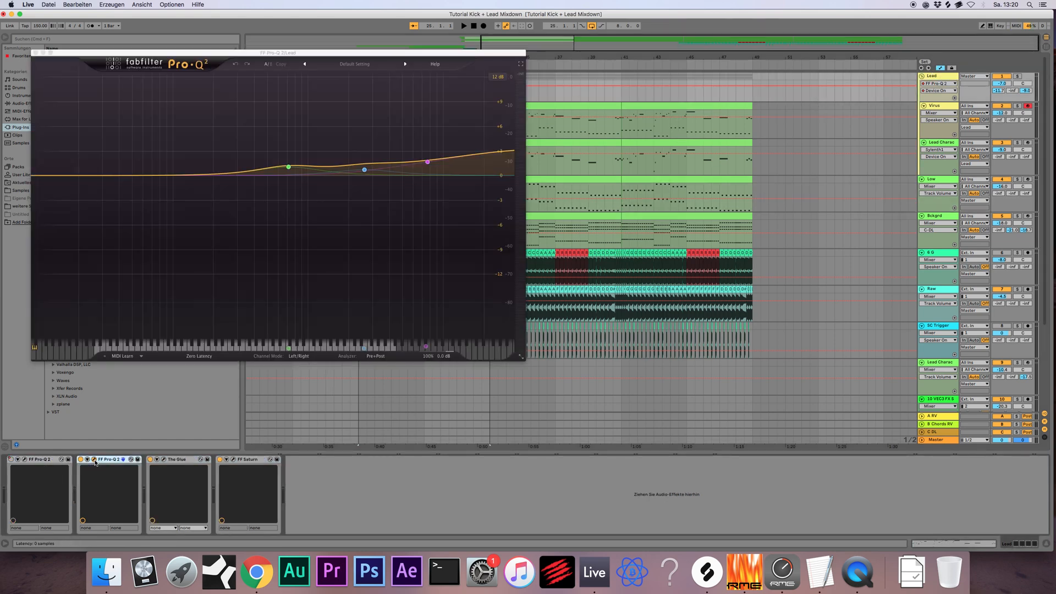
{"action": "left_click", "coordinate": [35, 53]}
Step: Open The Glue on the Lead group, play the leads from bar 25 to watch its compression, and close it
{"action": "left_click", "coordinate": [179, 465]}
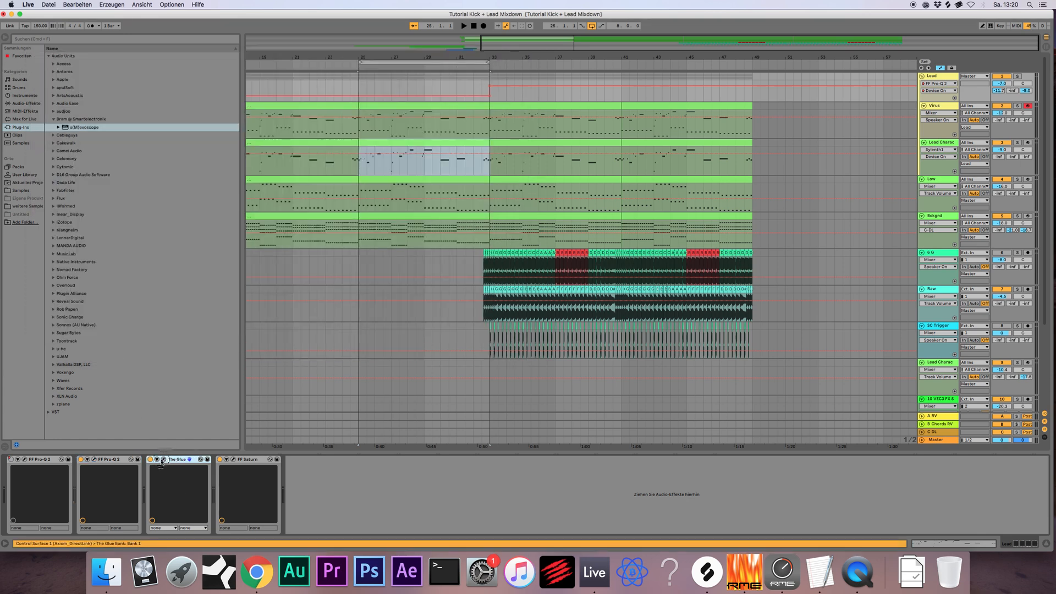
{"action": "left_click", "coordinate": [163, 459]}
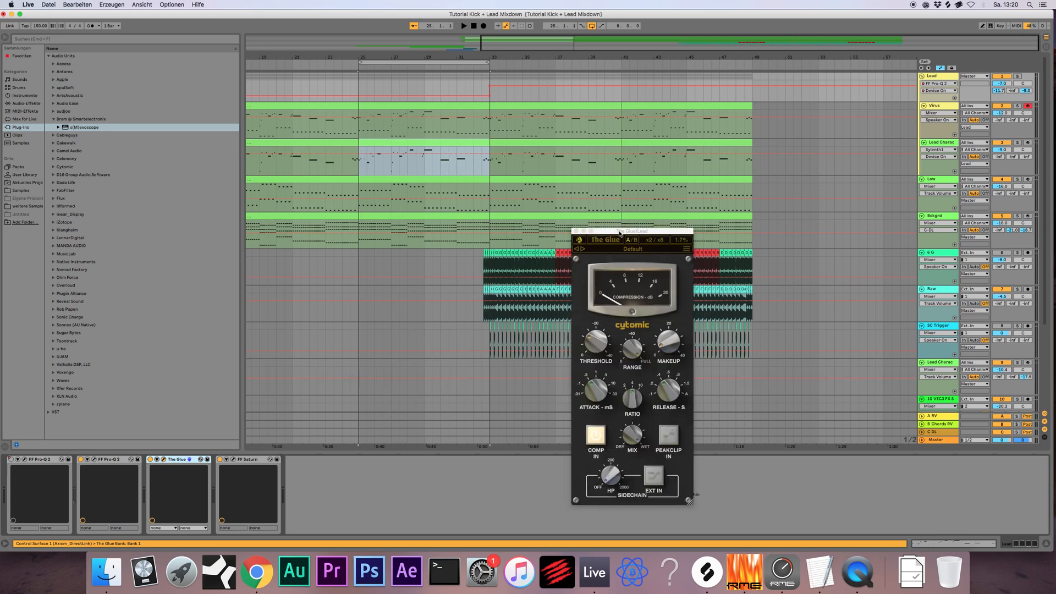
{"action": "left_click_drag", "start_coordinate": [619, 232], "coordinate": [577, 223]}
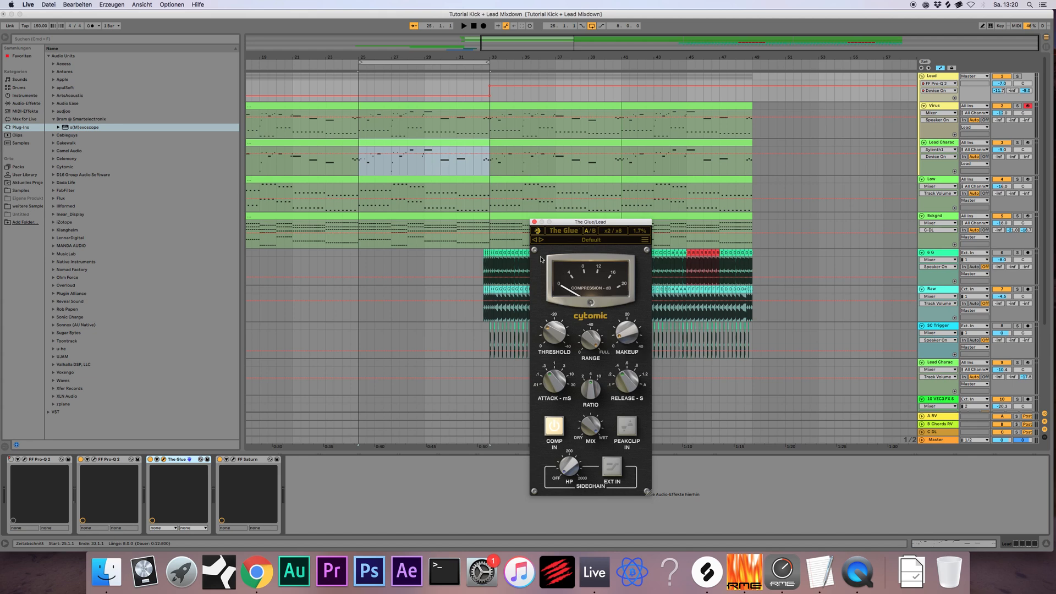
{"action": "left_click", "coordinate": [361, 132]}
{"action": "key", "text": "space"}
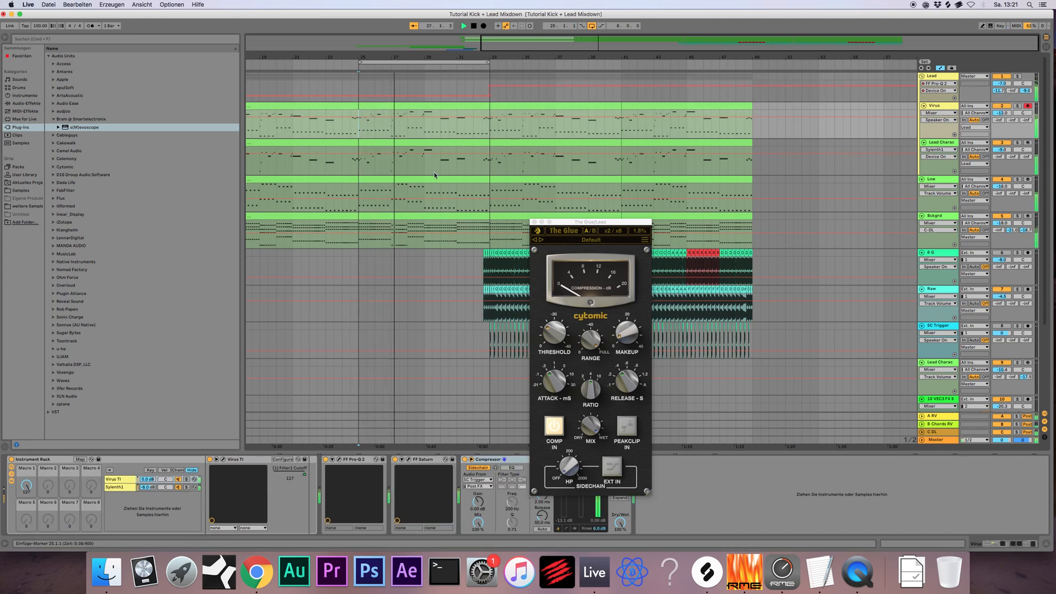
{"action": "left_click_drag", "start_coordinate": [535, 223], "coordinate": [546, 215]}
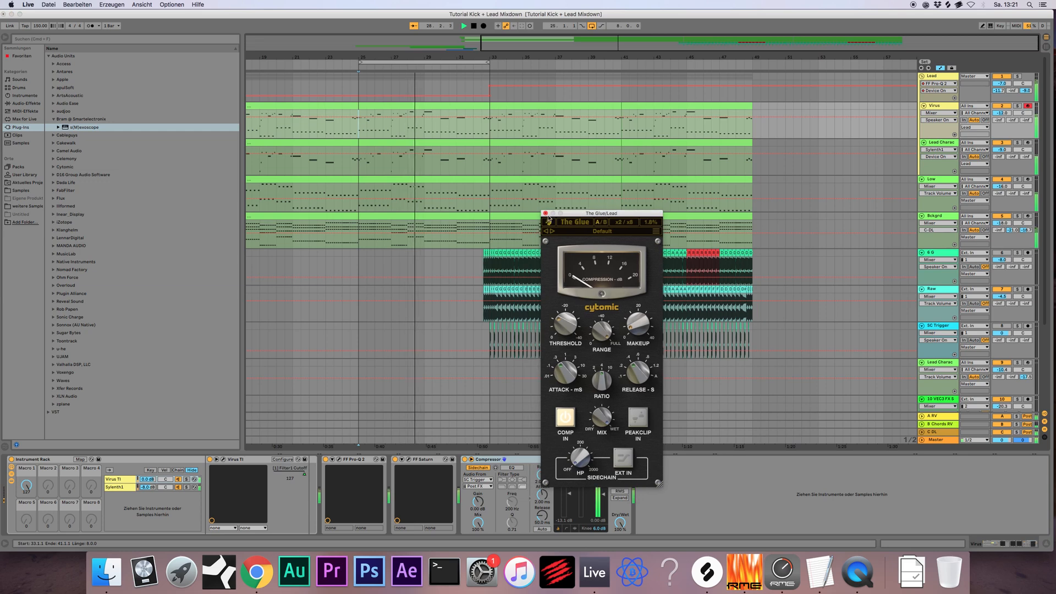
{"action": "left_click", "coordinate": [546, 213]}
{"action": "key", "text": "space"}
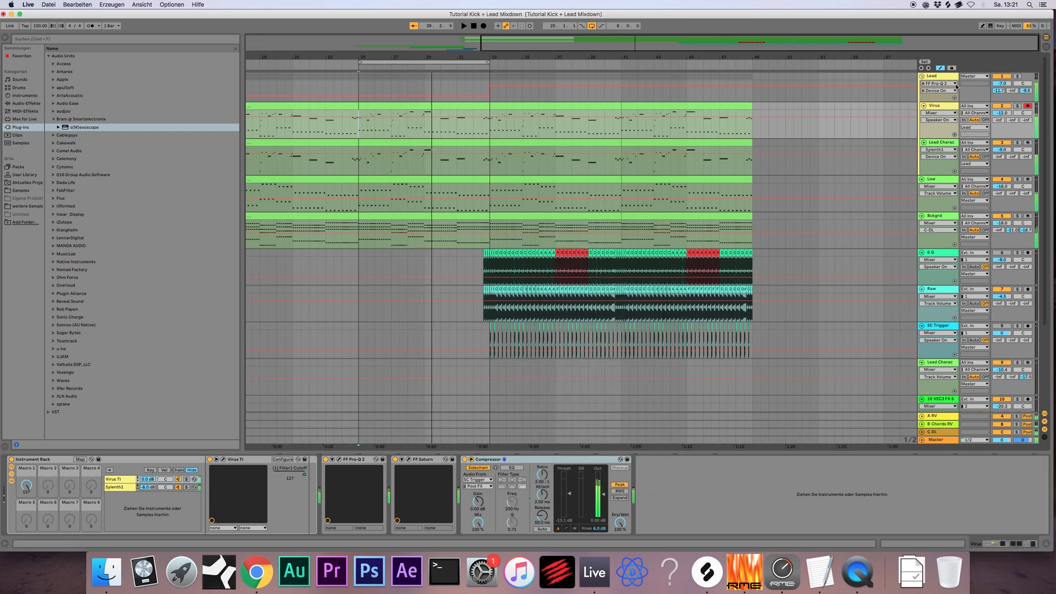
Step: Show the Lead group's devices again and examine the band settings in its FF Saturn, closing the plug-in when finished
{"action": "left_click", "coordinate": [948, 80]}
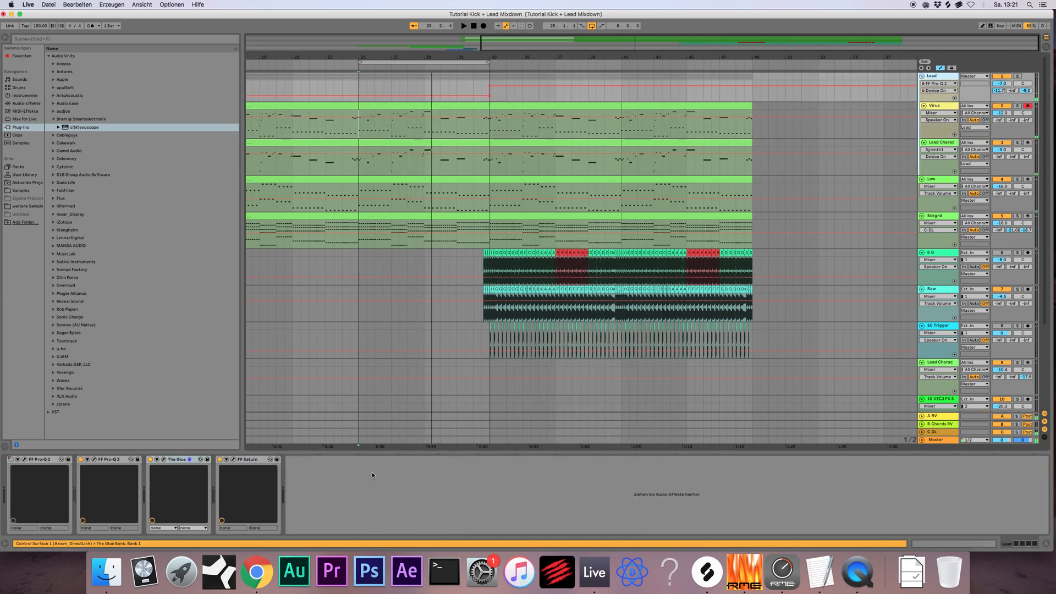
{"action": "left_click", "coordinate": [232, 461]}
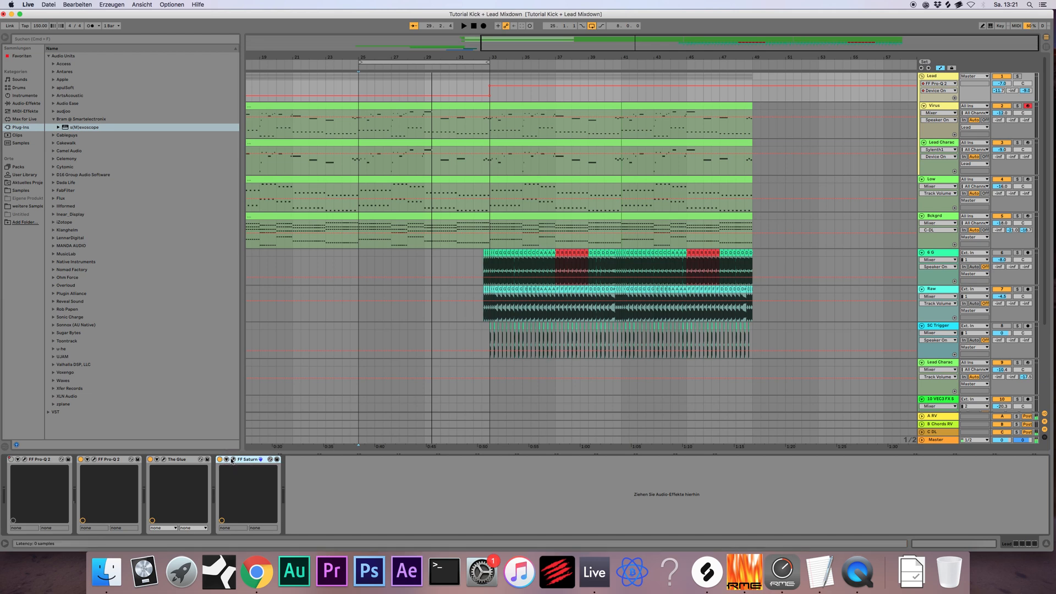
{"action": "left_click", "coordinate": [233, 459]}
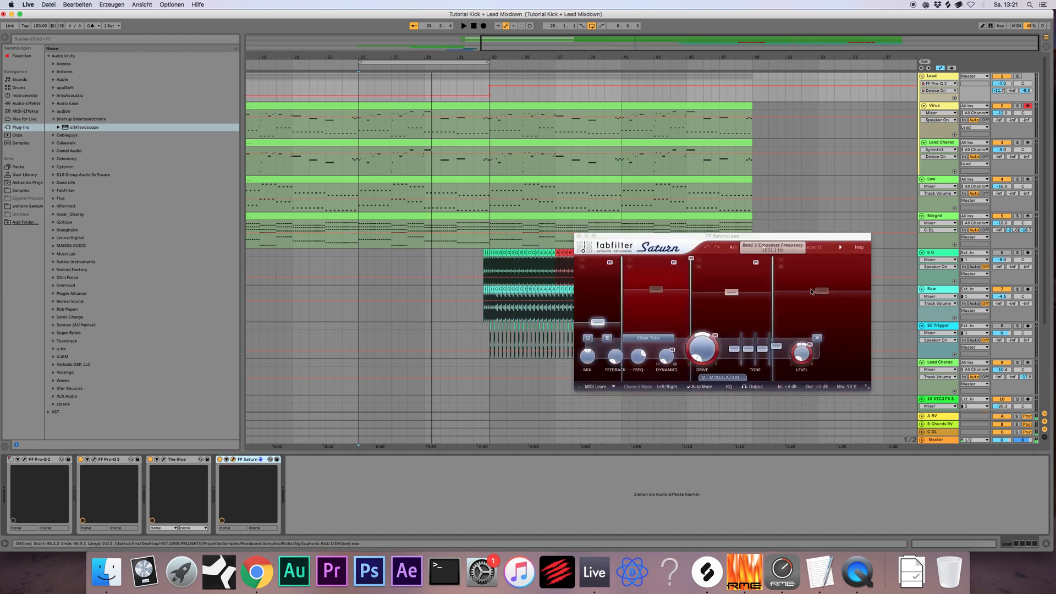
{"action": "left_click", "coordinate": [578, 236]}
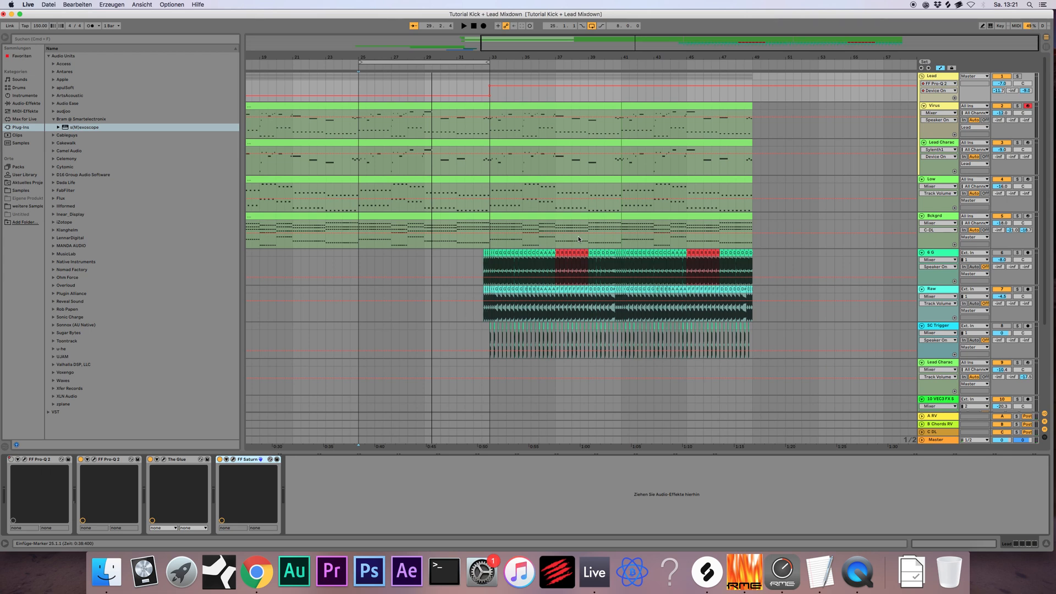
Step: Switch to the session mixer and examine the FF Pro-Q 2 curve on the A RV return track
{"action": "left_click", "coordinate": [945, 78]}
{"action": "key", "text": "Tab"}
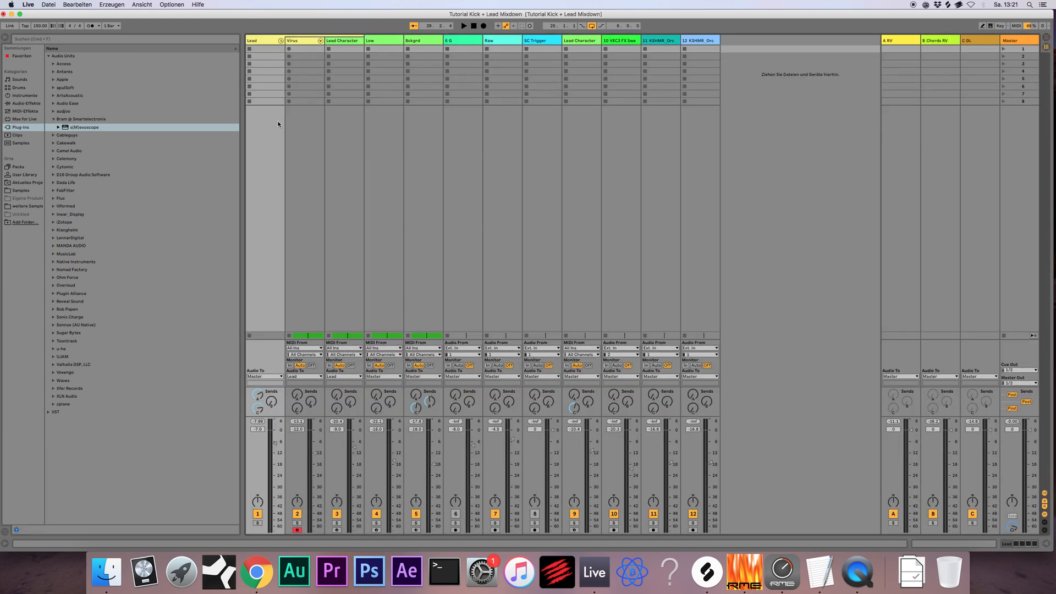
{"action": "left_click", "coordinate": [263, 40]}
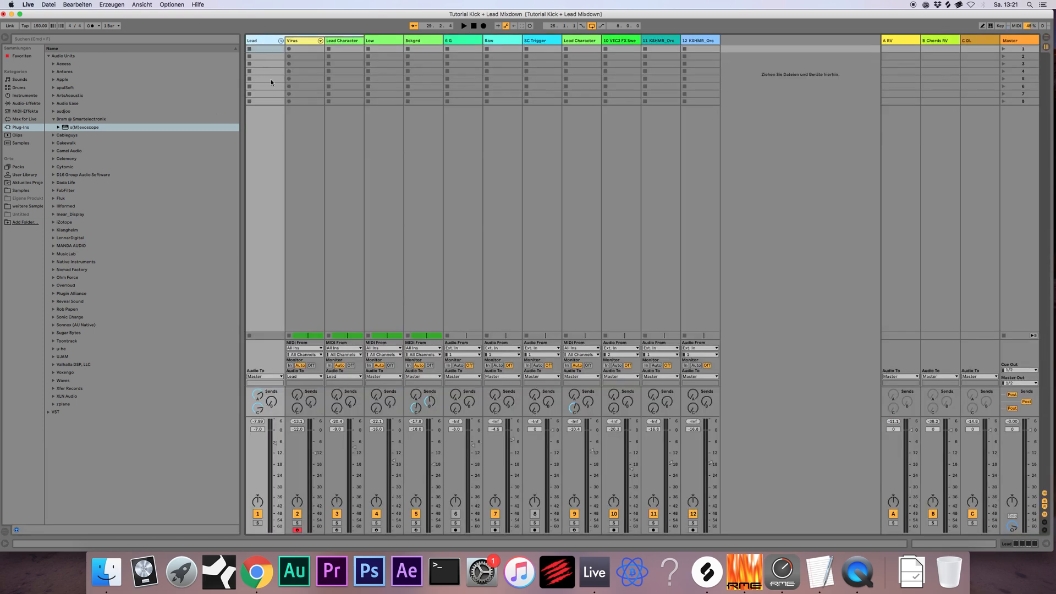
{"action": "left_click", "coordinate": [891, 41]}
{"action": "double_click", "coordinate": [890, 41]}
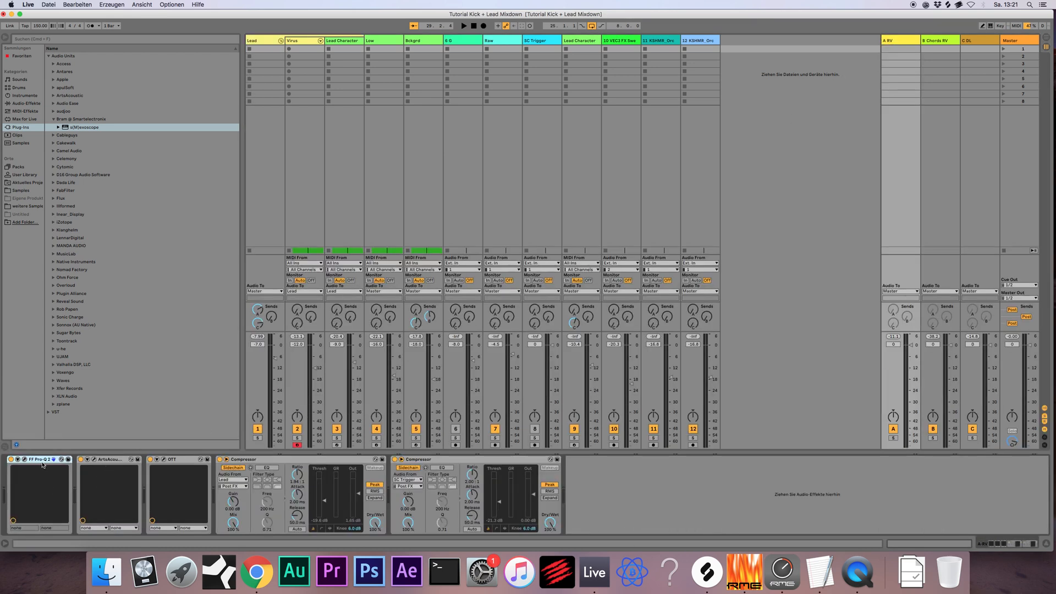
{"action": "left_click", "coordinate": [25, 459]}
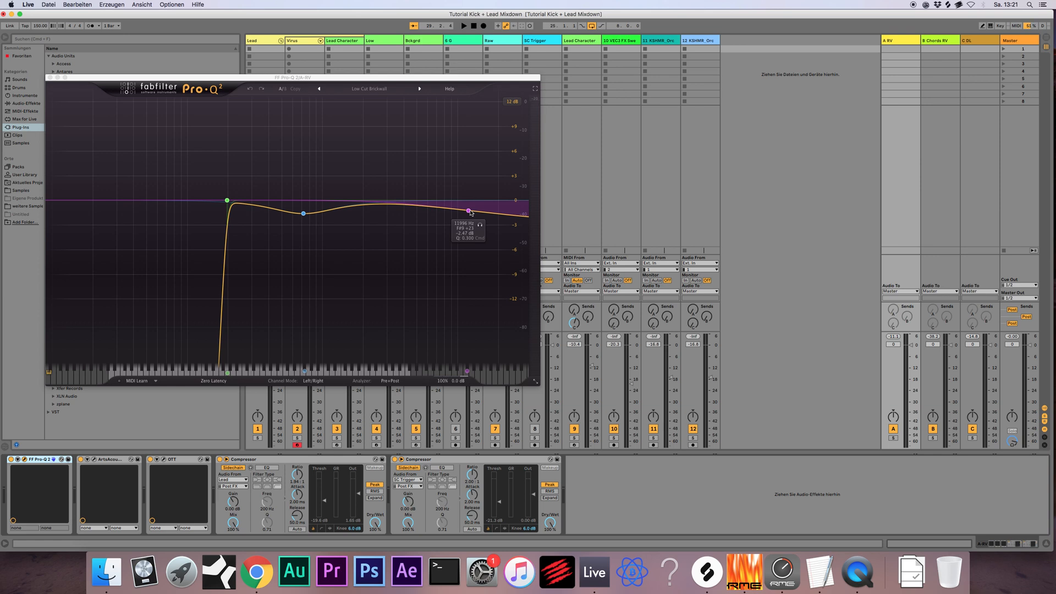
{"action": "left_click", "coordinate": [49, 78]}
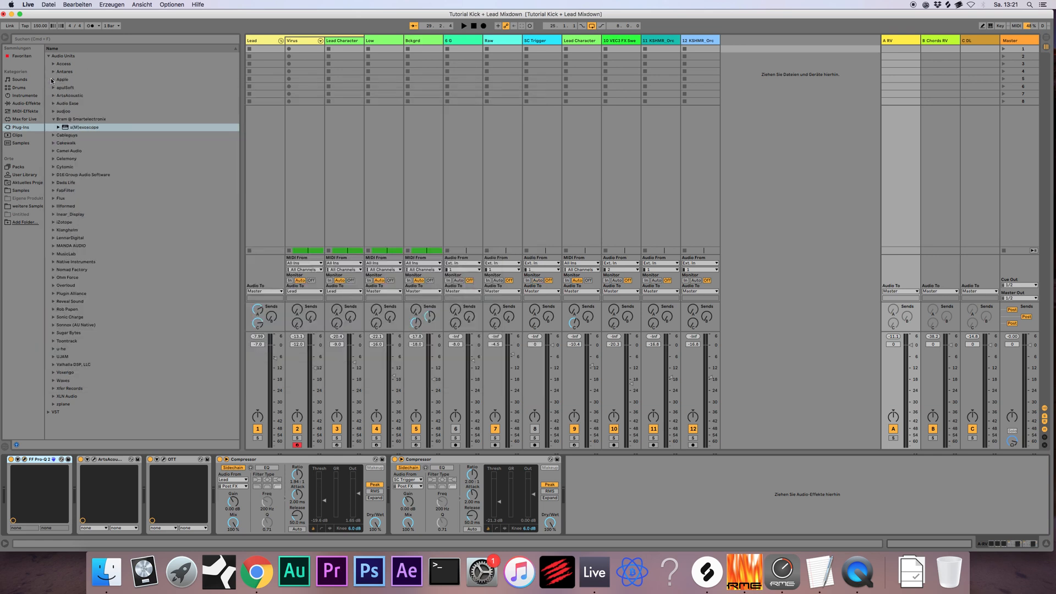
Step: Open the ArtsAcoustic Reverb on the A RV return, review its time, room and damping settings, and close it
{"action": "left_click", "coordinate": [102, 459]}
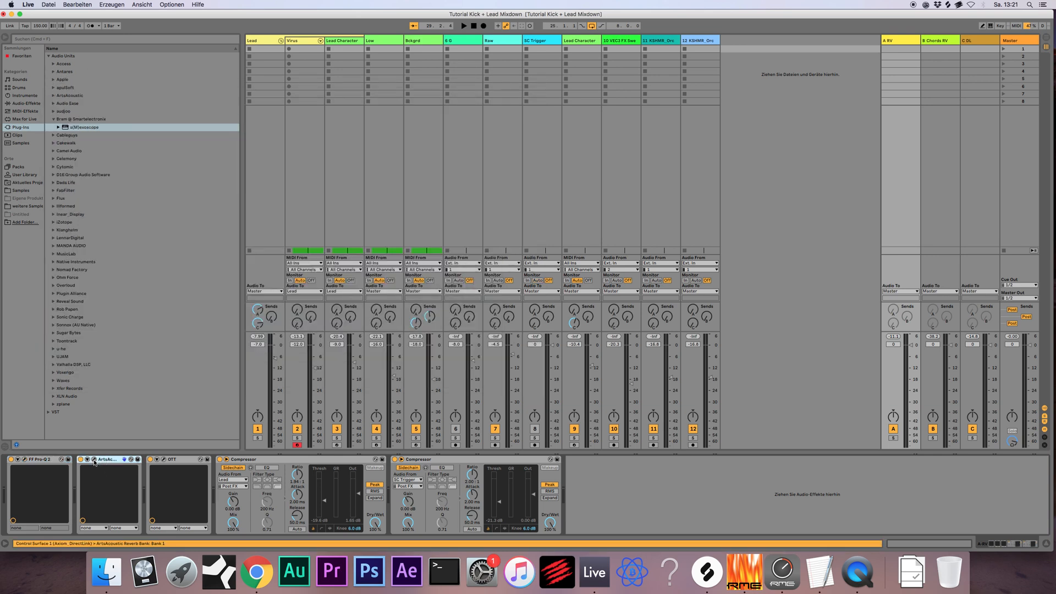
{"action": "left_click", "coordinate": [94, 461]}
{"action": "left_click_drag", "start_coordinate": [181, 76], "coordinate": [592, 145]}
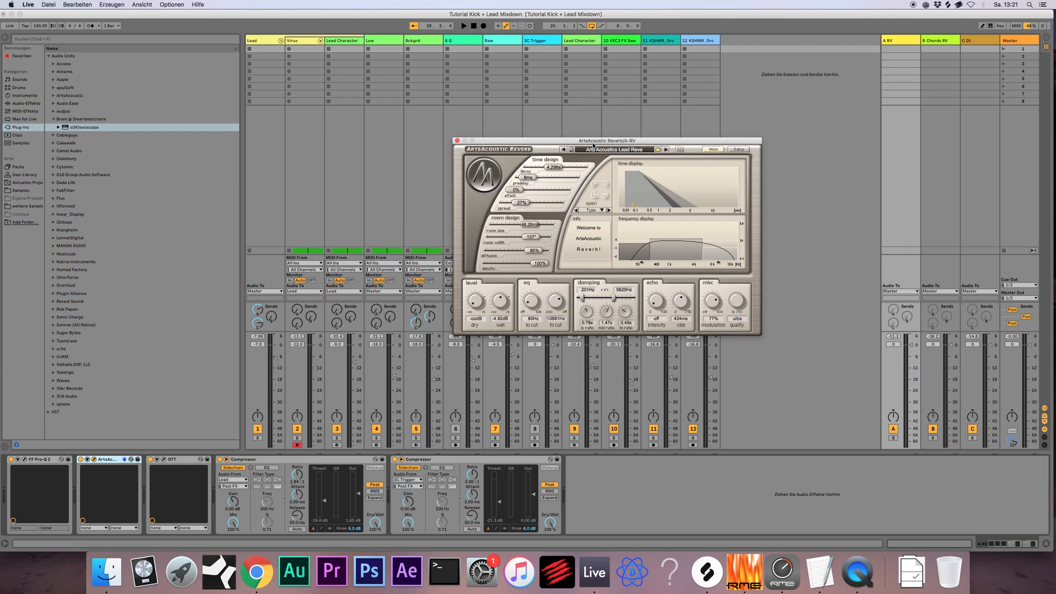
{"action": "left_click_drag", "start_coordinate": [593, 144], "coordinate": [804, 137]}
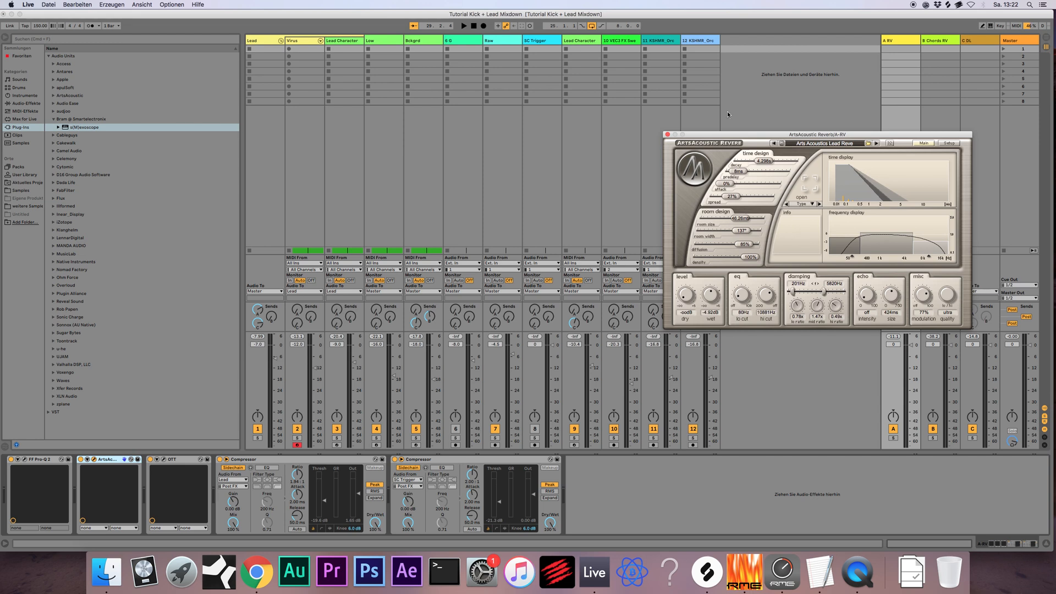
{"action": "left_click_drag", "start_coordinate": [743, 138], "coordinate": [792, 118]}
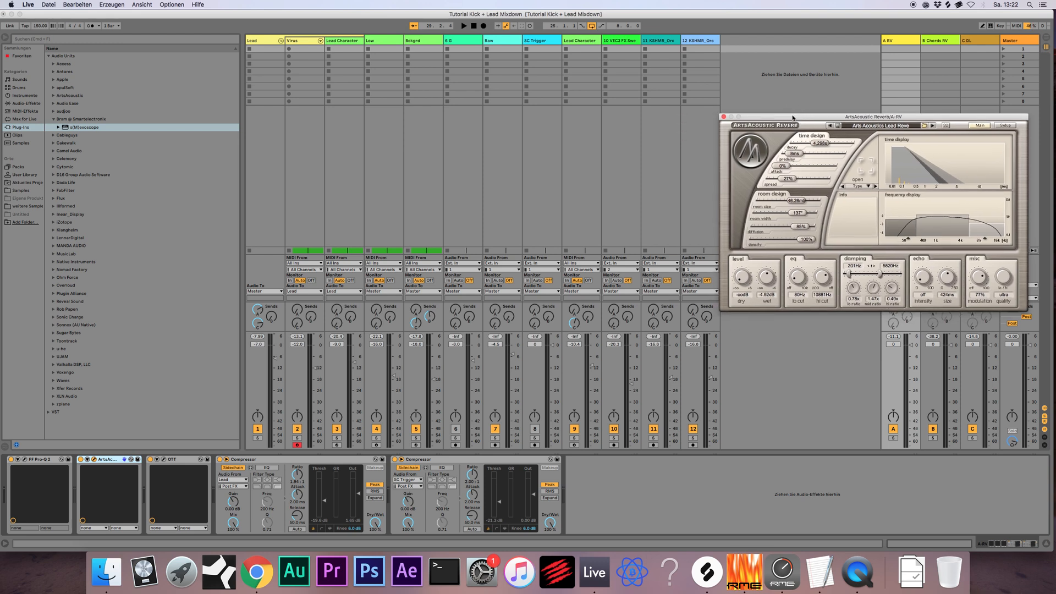
{"action": "left_click", "coordinate": [723, 117]}
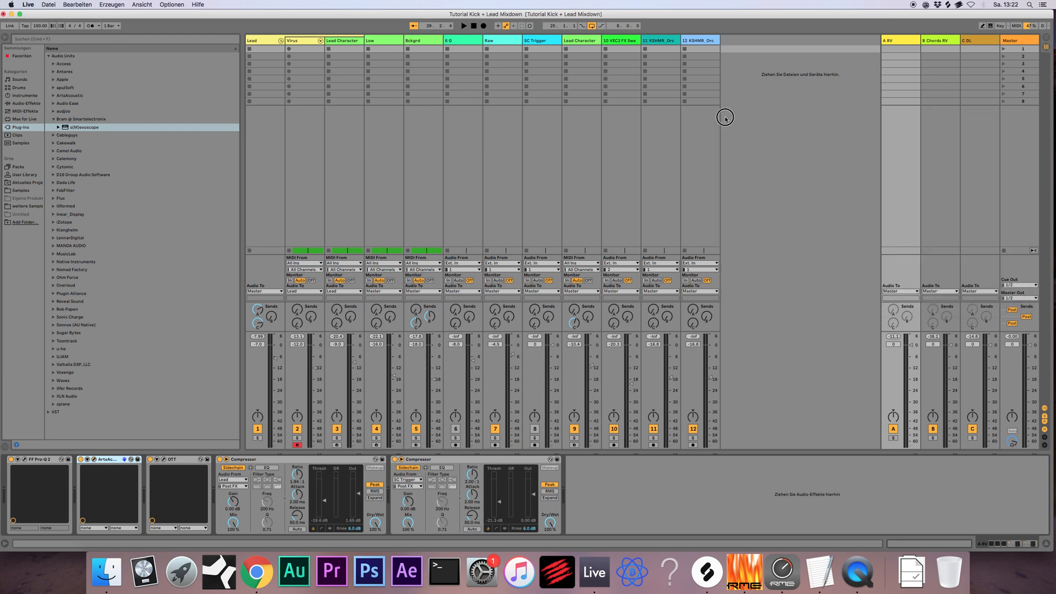
Step: Open OTT on the A RV return, solo that return and play the project to check the reverb compression, closing OTT when finished
{"action": "left_click", "coordinate": [173, 461]}
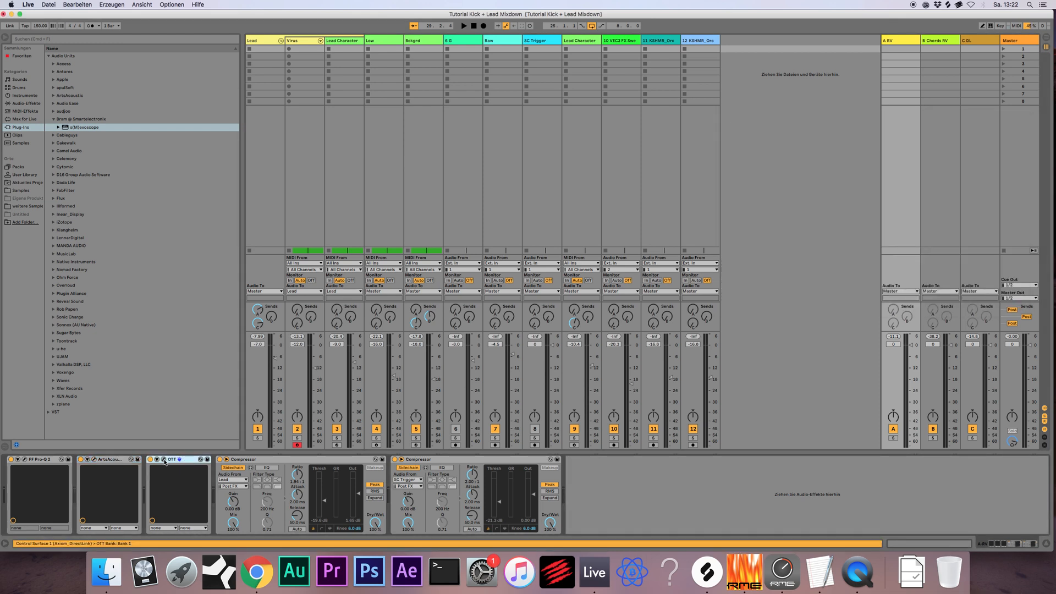
{"action": "left_click", "coordinate": [163, 460]}
{"action": "left_click_drag", "start_coordinate": [610, 241], "coordinate": [721, 227]}
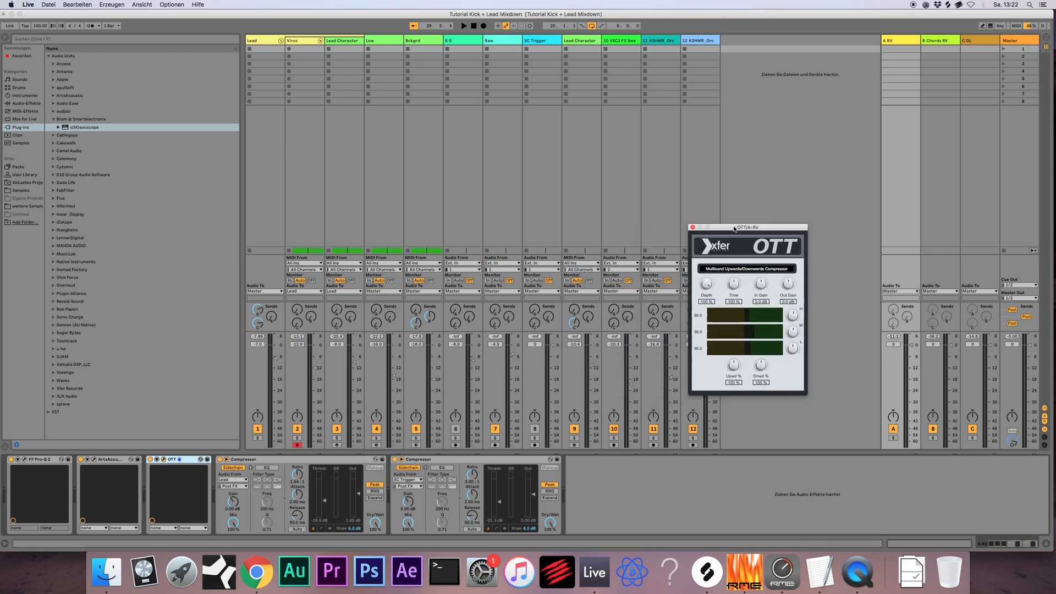
{"action": "left_click", "coordinate": [896, 440]}
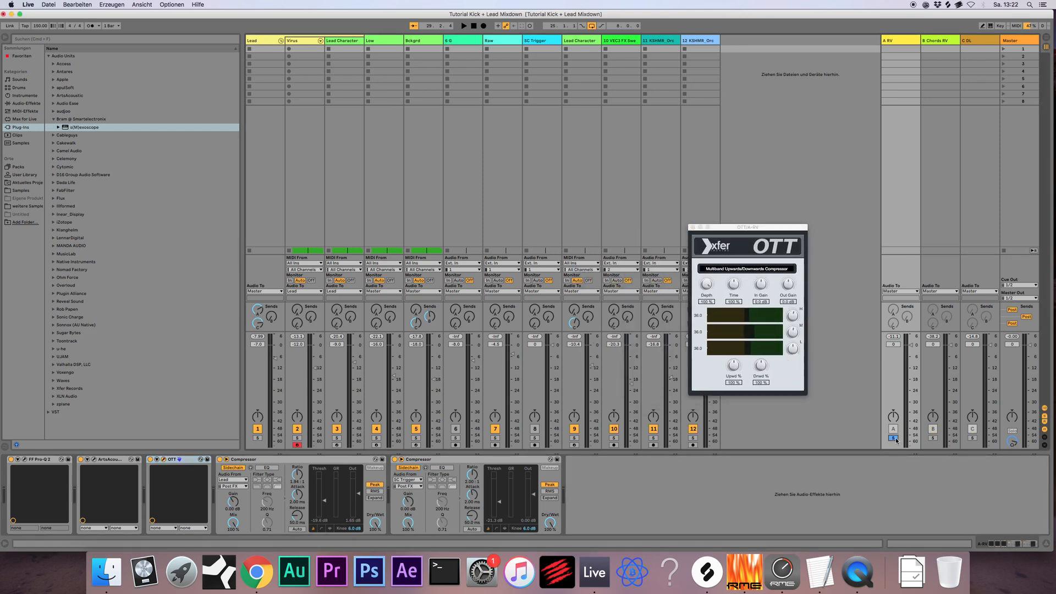
{"action": "left_click", "coordinate": [894, 438]}
{"action": "key", "text": "space"}
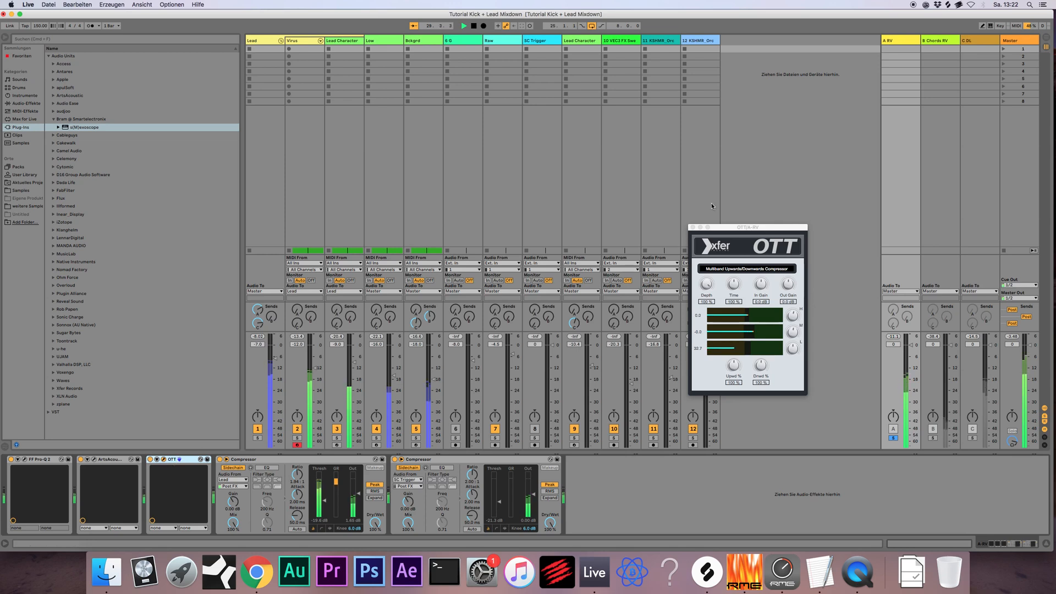
{"action": "left_click", "coordinate": [692, 227]}
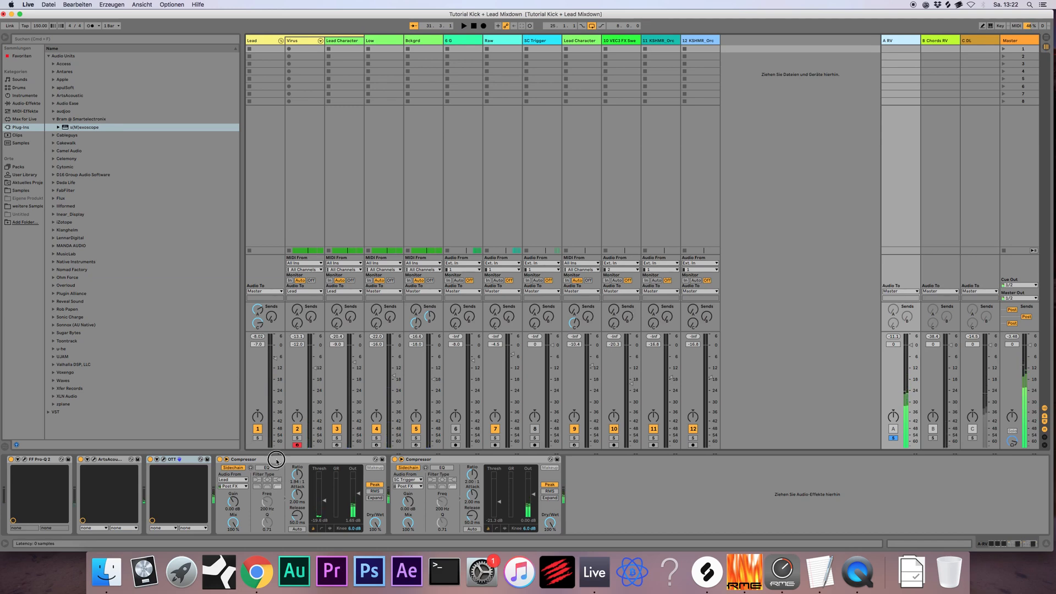
Step: Review the first Compressor on the A RV return, which is sidechained from the Lead group
{"action": "left_click", "coordinate": [256, 460]}
{"action": "key", "text": "Tab"}
{"action": "key", "text": "Tab"}
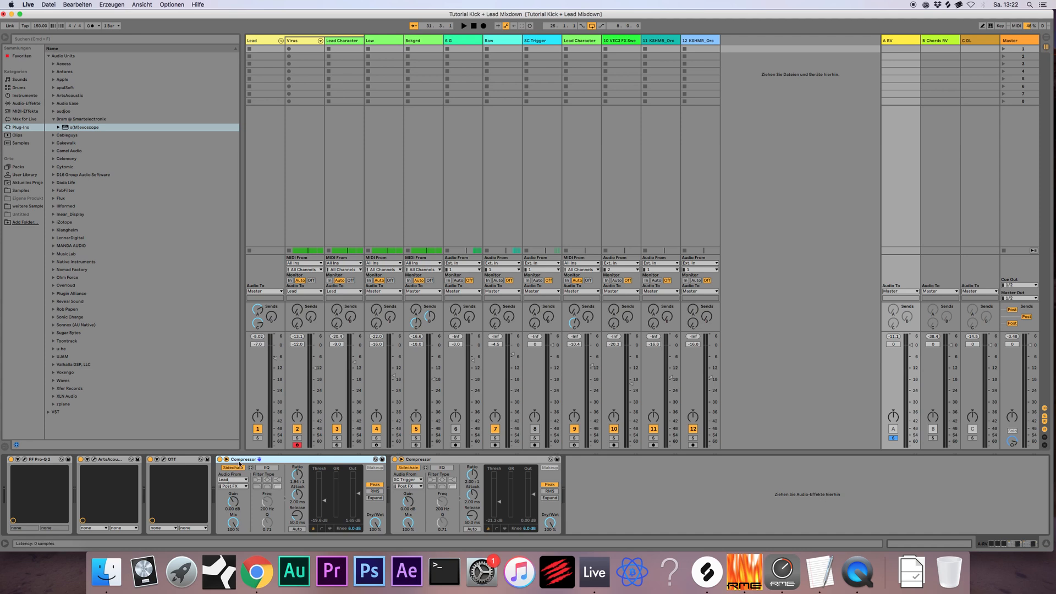
Step: Move the eight-bar loop to bar 33 and examine the SC Trigger track that feeds the A RV return's second Compressor
{"action": "key", "text": "Tab"}
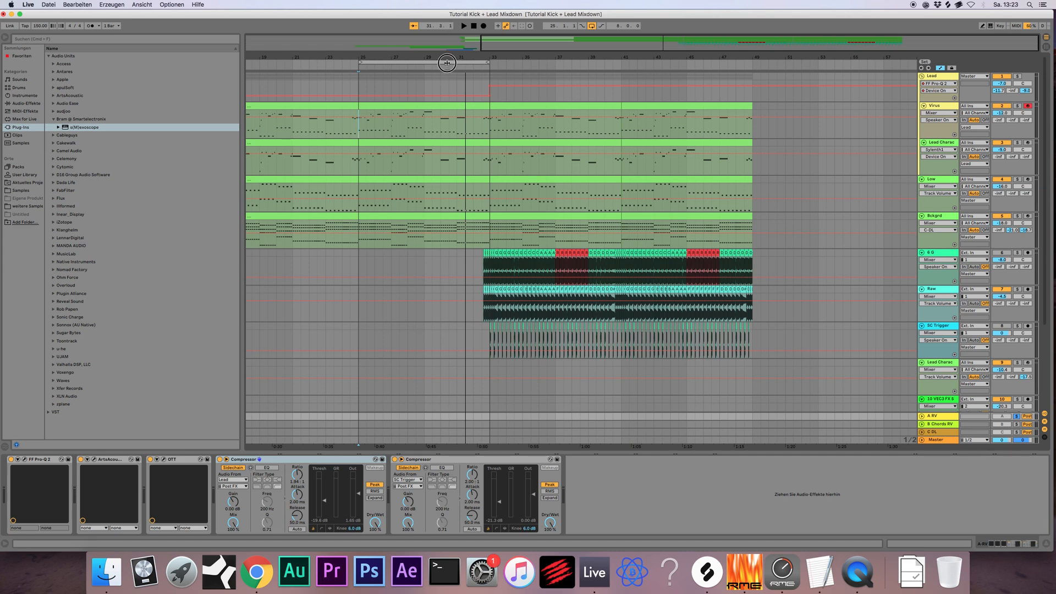
{"action": "left_click_drag", "start_coordinate": [454, 62], "coordinate": [586, 69]}
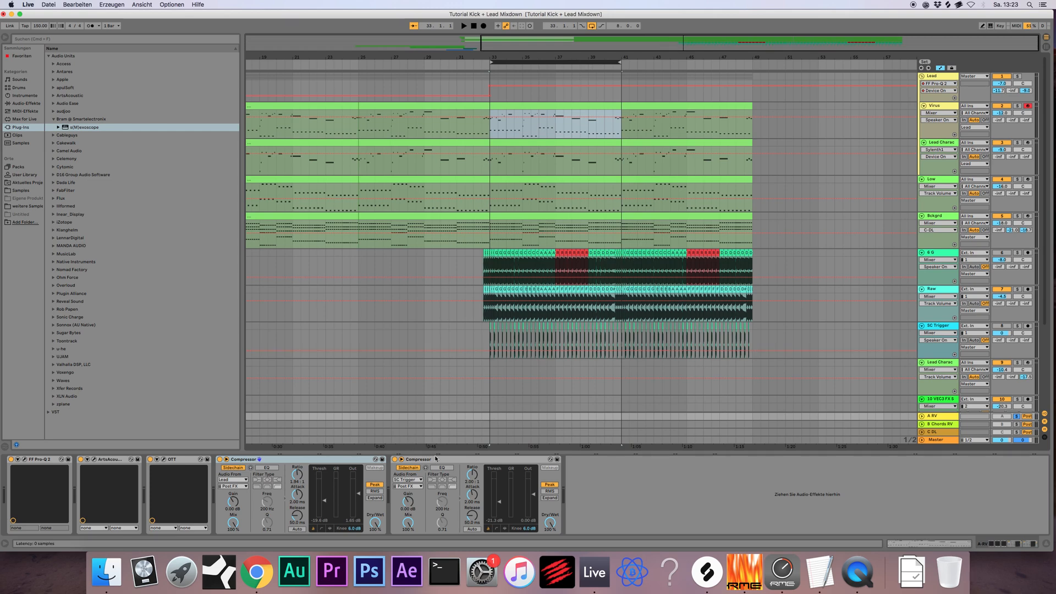
{"action": "left_click", "coordinate": [434, 459]}
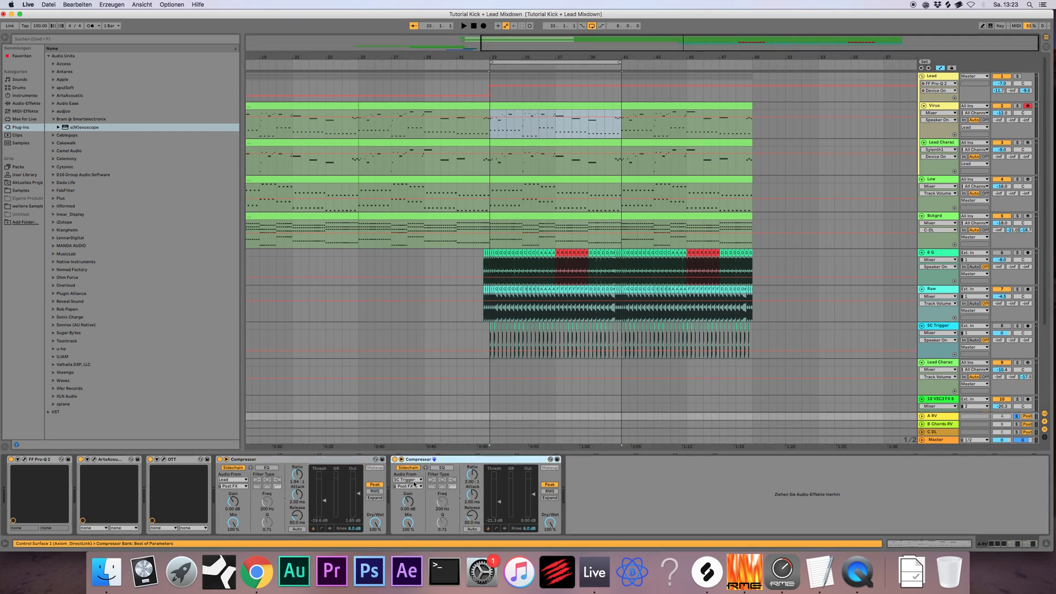
{"action": "left_click_drag", "start_coordinate": [516, 42], "coordinate": [701, 50]}
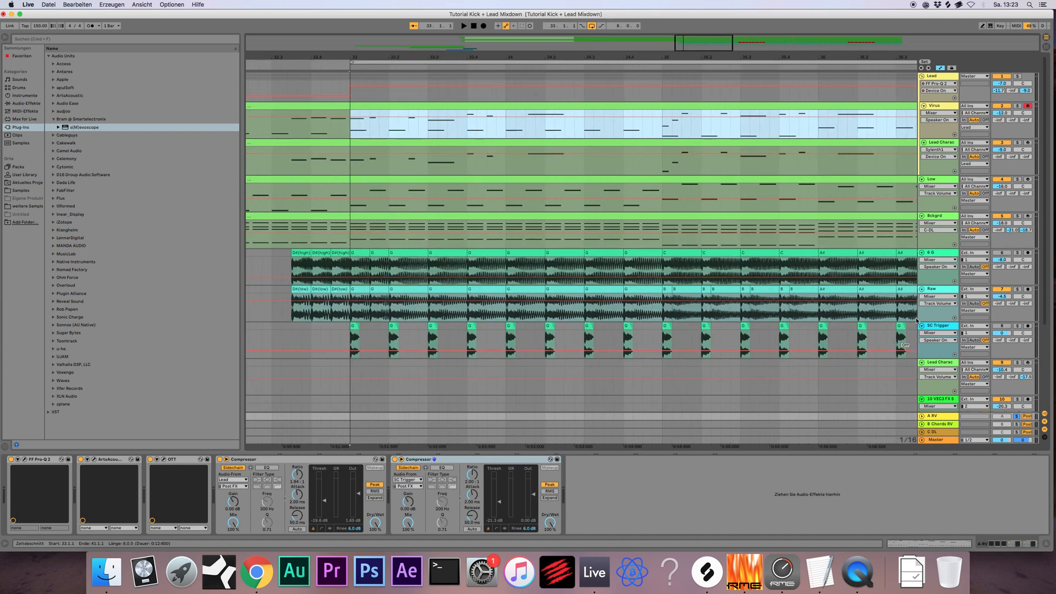
{"action": "left_click", "coordinate": [938, 326]}
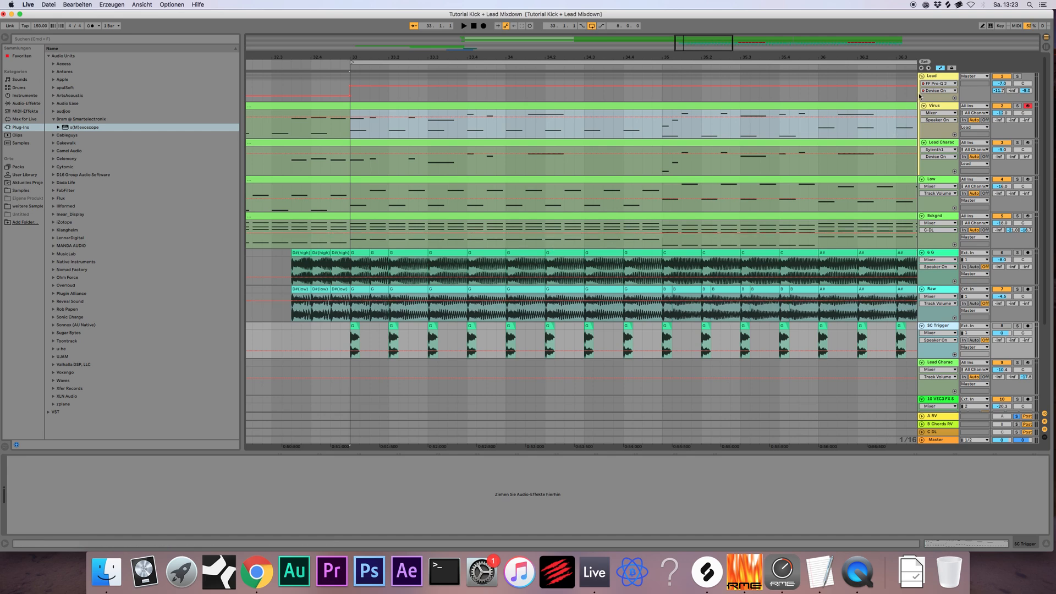
Step: Compare the A RV return's second Compressor sidechain with the SC Trigger clips in the arrangement, ending on the return's device chain
{"action": "key", "text": "Tab"}
{"action": "left_click", "coordinate": [909, 41]}
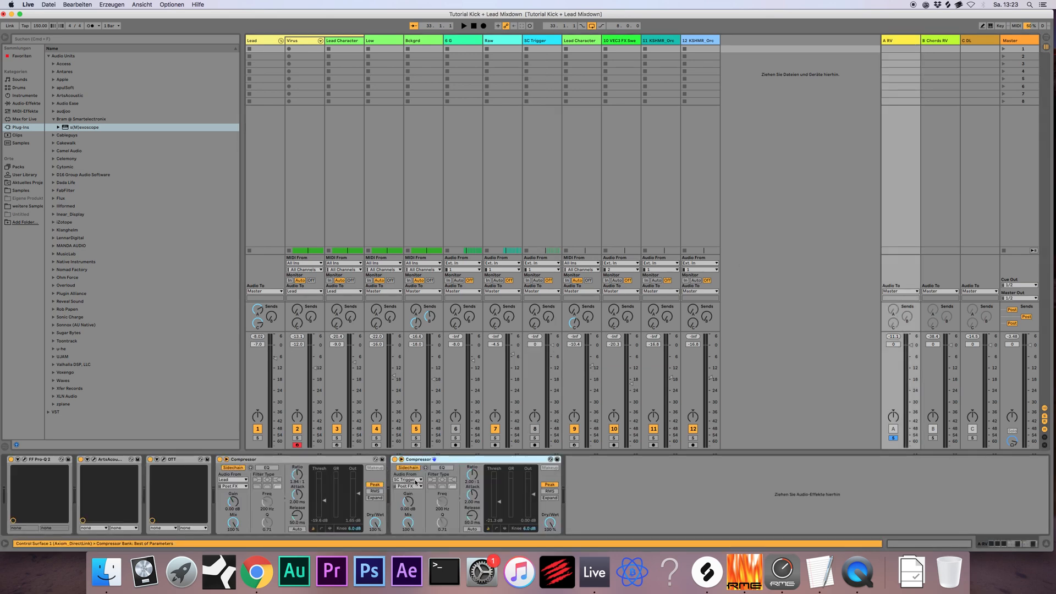
{"action": "key", "text": "Tab"}
{"action": "left_click", "coordinate": [821, 328]}
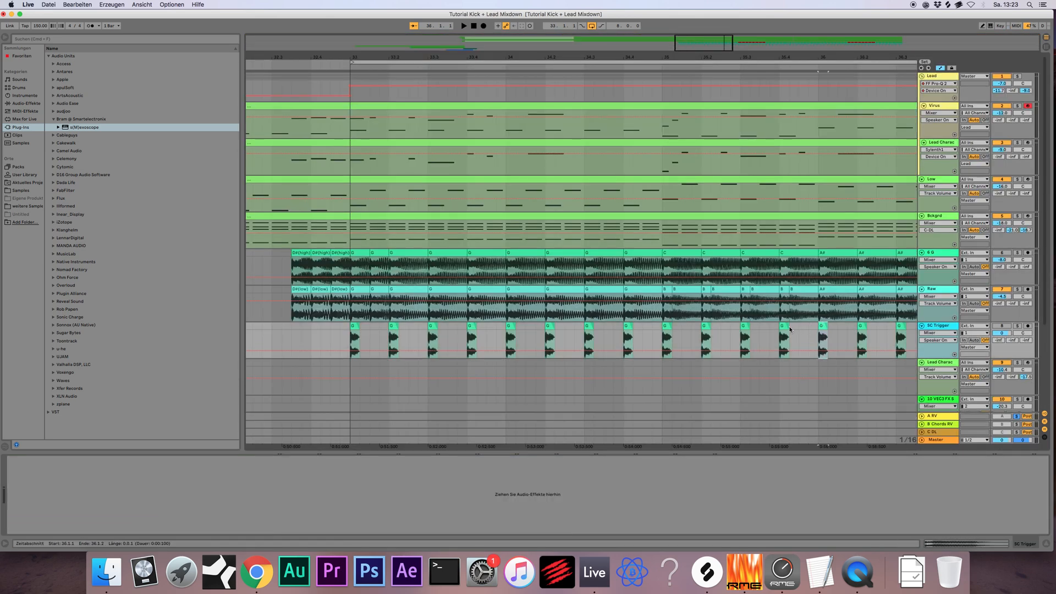
{"action": "left_click", "coordinate": [783, 324]}
{"action": "key", "text": "Tab"}
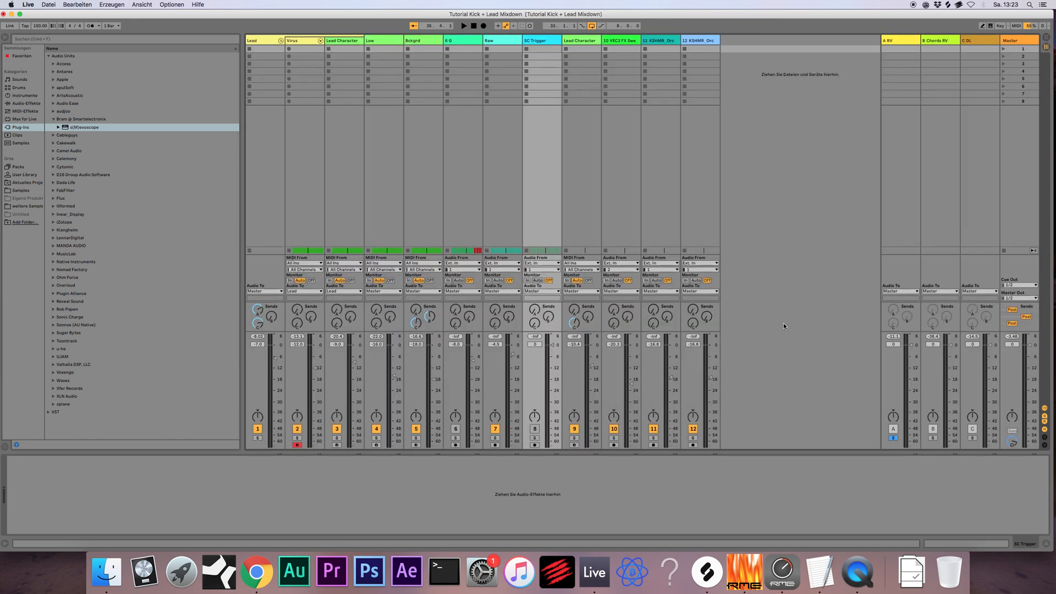
{"action": "left_click", "coordinate": [899, 41]}
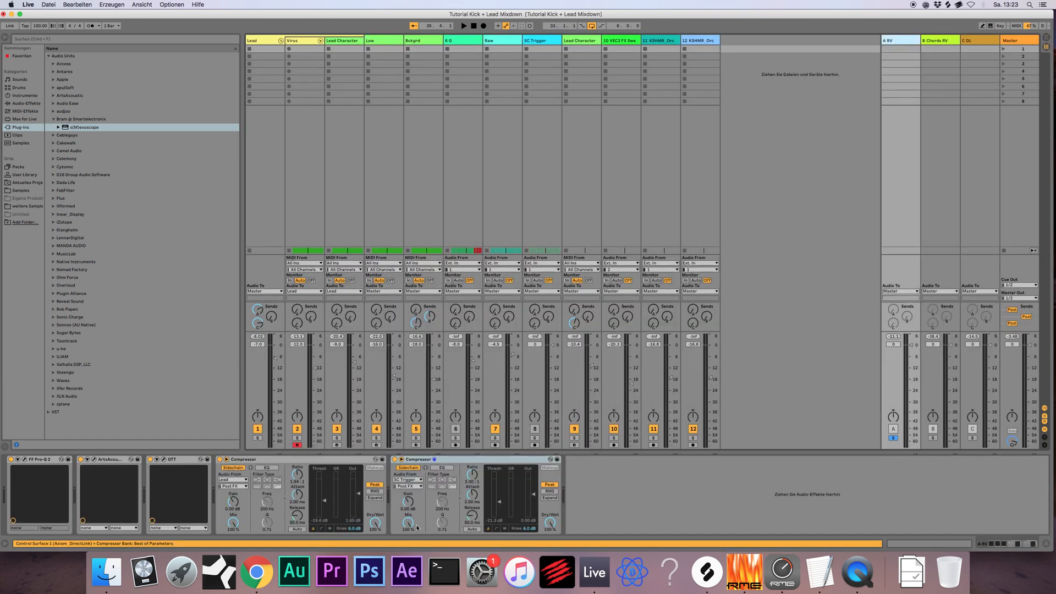
Step: Play the arrangement from bar 33 on the SC Trigger track that feeds the A RV return's second Compressor
{"action": "left_click", "coordinate": [462, 459]}
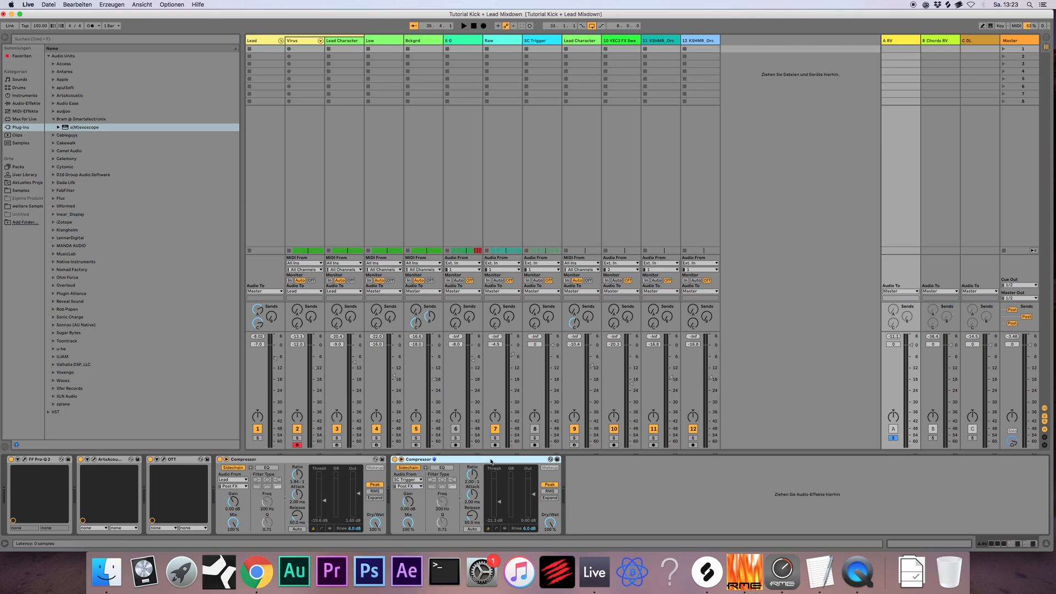
{"action": "key", "text": "Tab"}
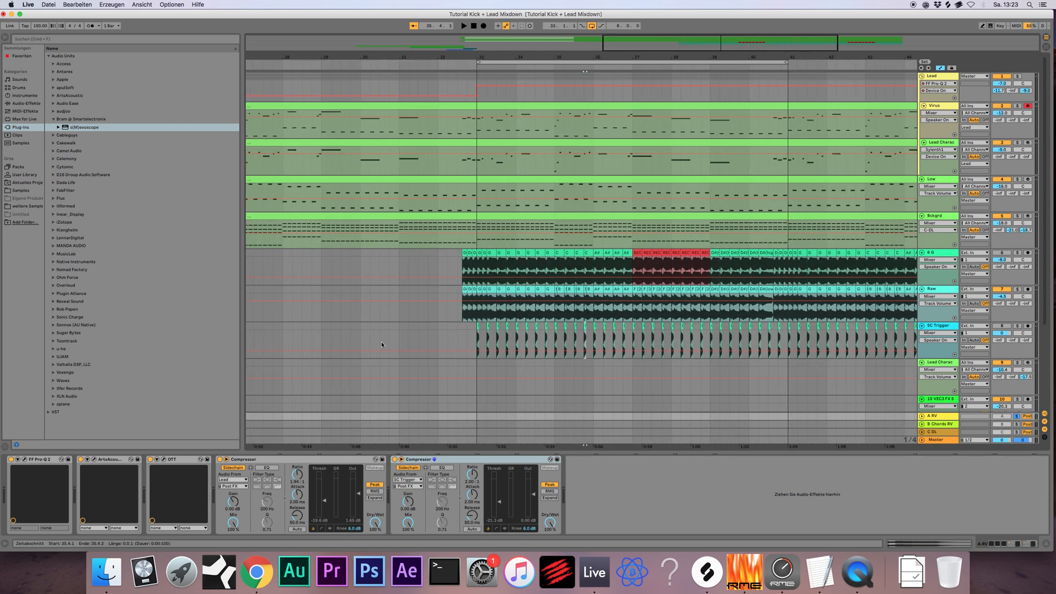
{"action": "left_click", "coordinate": [478, 332]}
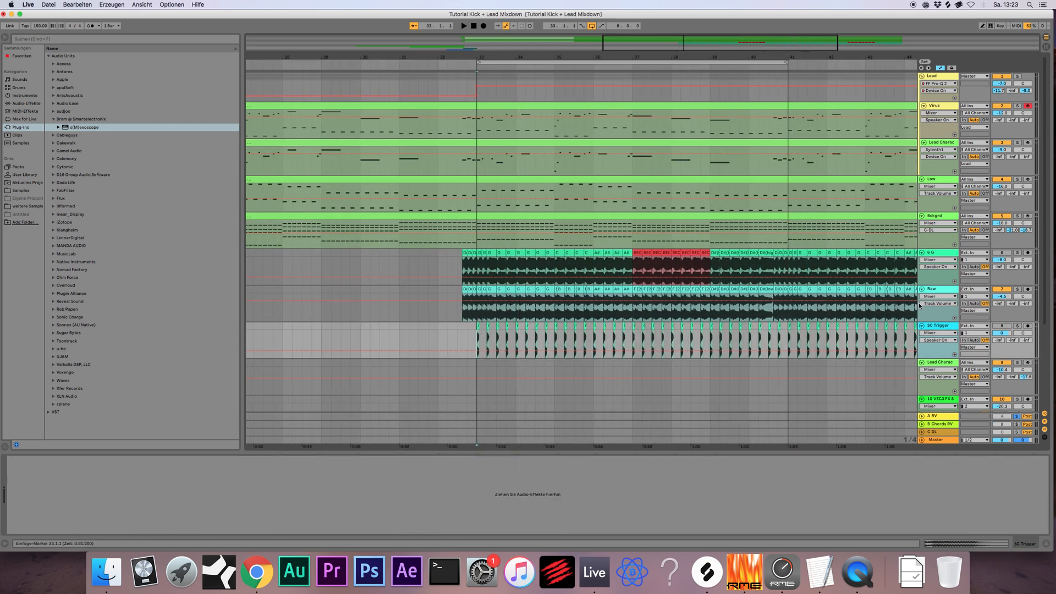
{"action": "scroll", "coordinate": [633, 259], "scroll_direction": "down", "scroll_amount": 5}
{"action": "key", "text": "space"}
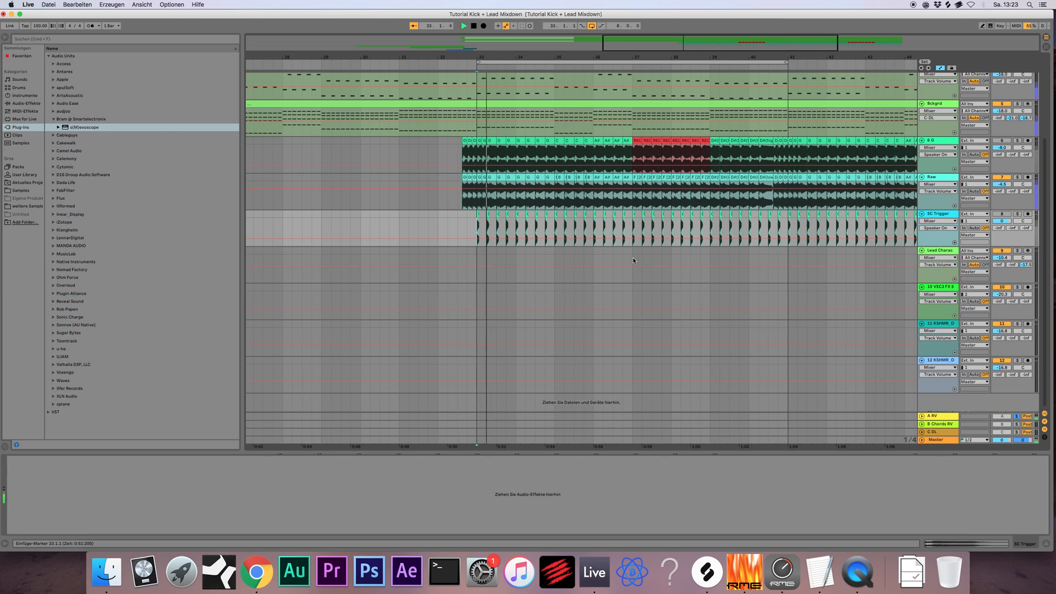
Step: Take the A RV return out of solo during playback and display its device chain in the Session View
{"action": "scroll", "coordinate": [632, 256], "scroll_direction": "up", "scroll_amount": 5}
{"action": "key", "text": "Tab"}
{"action": "left_click", "coordinate": [893, 438]}
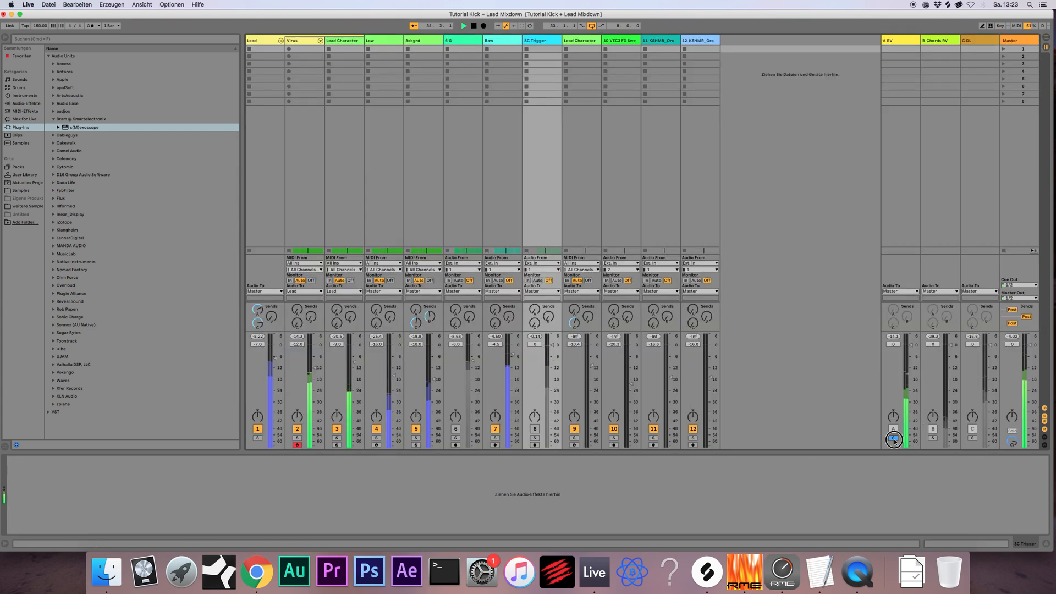
{"action": "left_click", "coordinate": [894, 439]}
{"action": "left_click", "coordinate": [891, 41]}
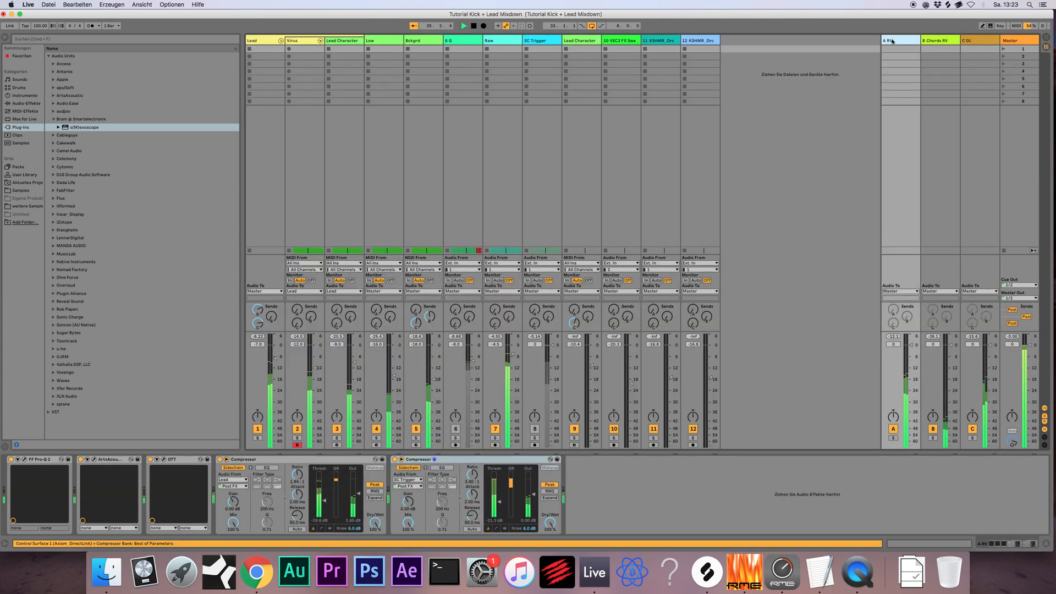
Step: Compare the playing mix with both A RV sidechain Compressors bypassed and re-enabled, leaving both switched on
{"action": "left_click", "coordinate": [459, 460]}
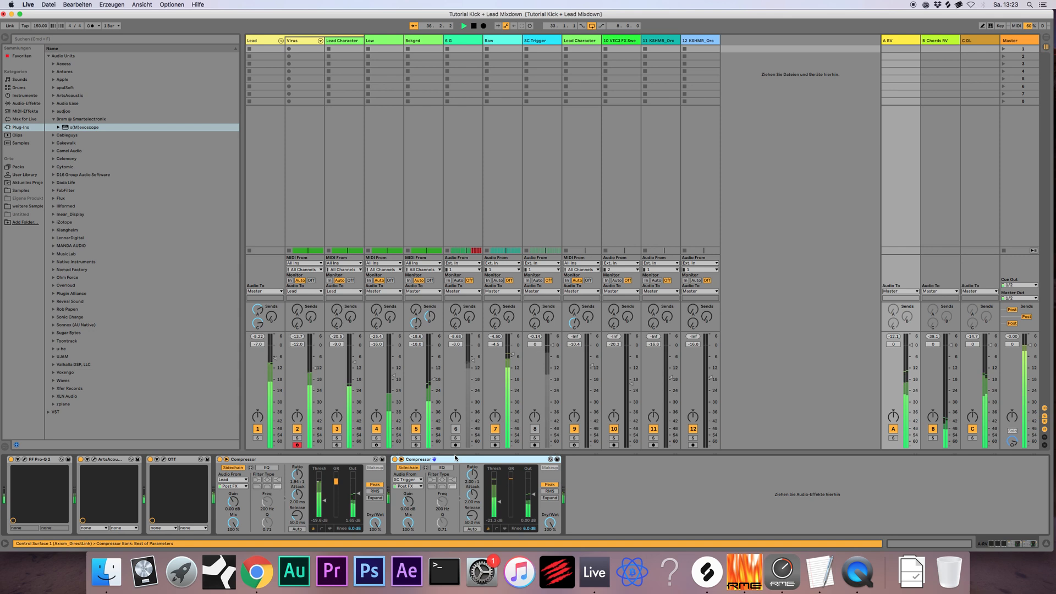
{"action": "left_click", "coordinate": [394, 460]}
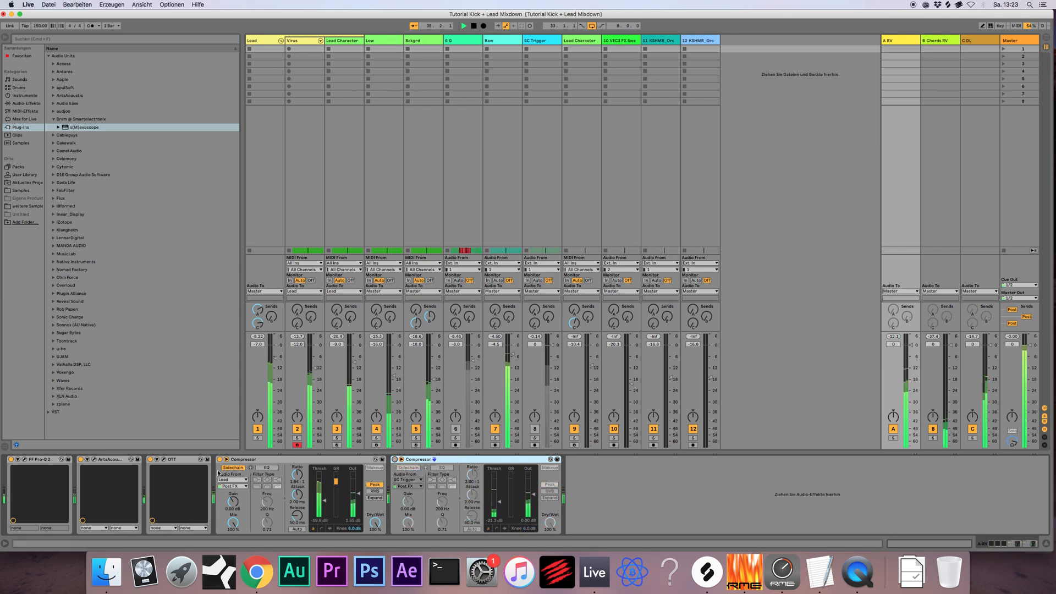
{"action": "left_click", "coordinate": [232, 468]}
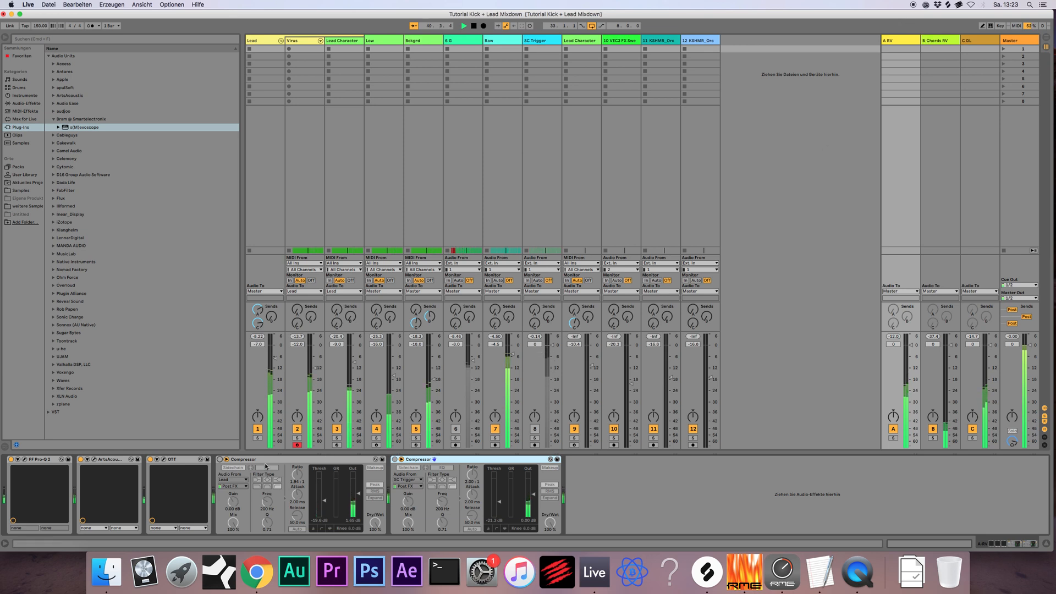
{"action": "left_click", "coordinate": [220, 459]}
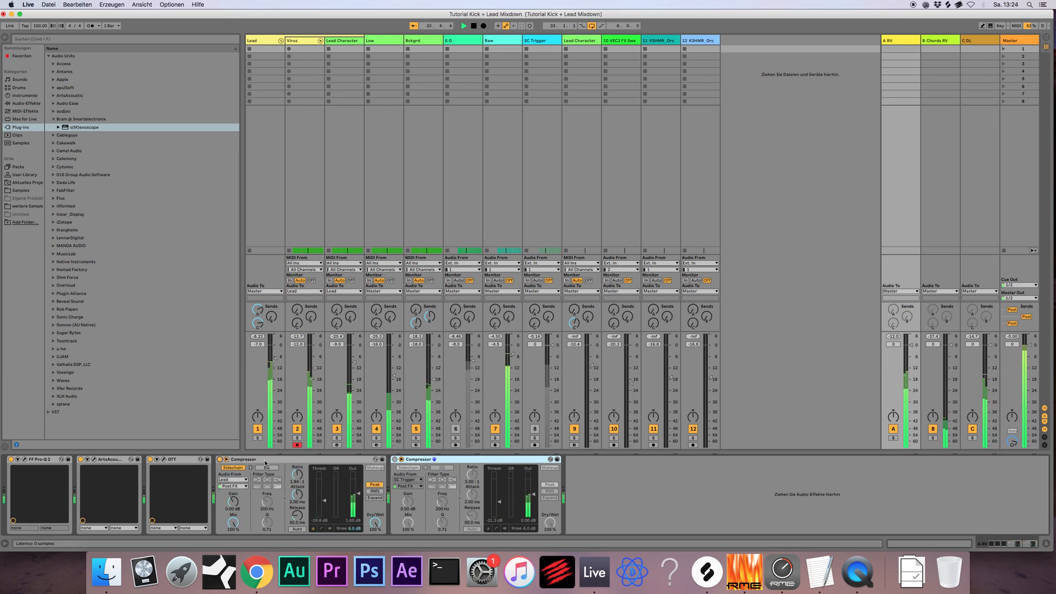
{"action": "left_click", "coordinate": [394, 459]}
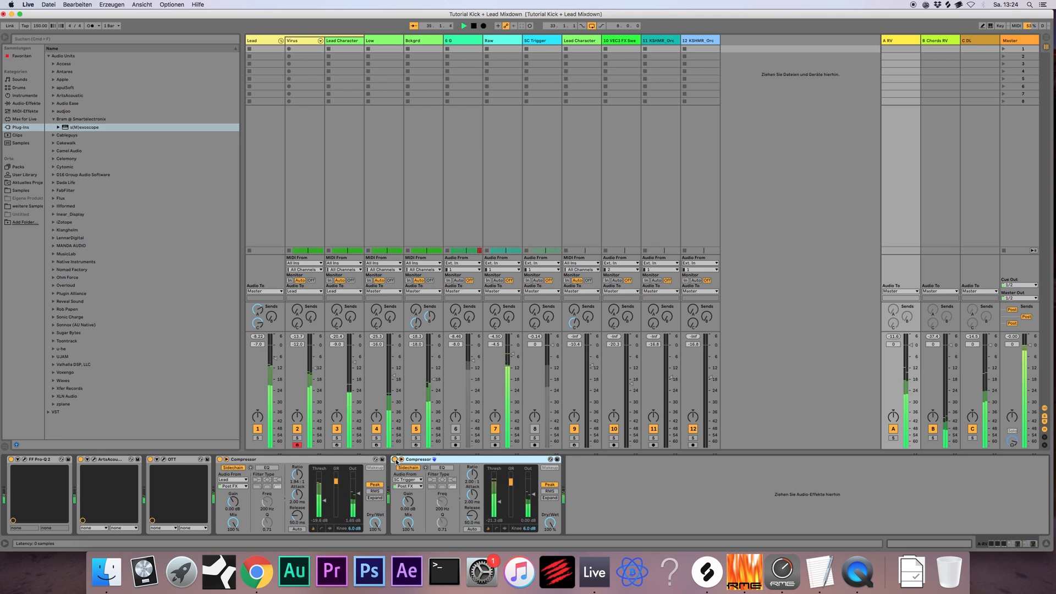
{"action": "left_click", "coordinate": [568, 471]}
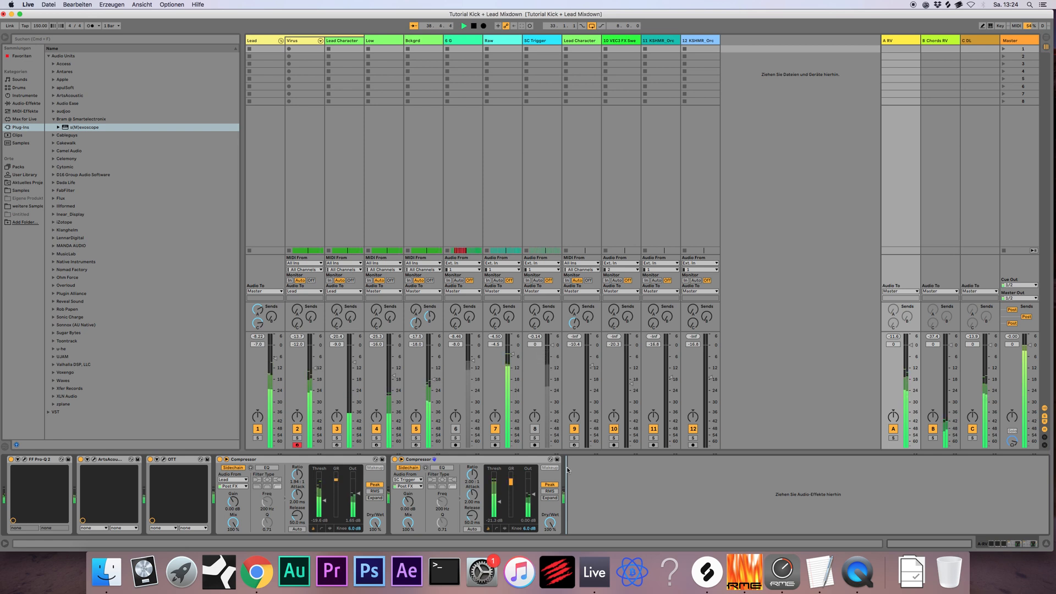
{"action": "left_click", "coordinate": [483, 465]}
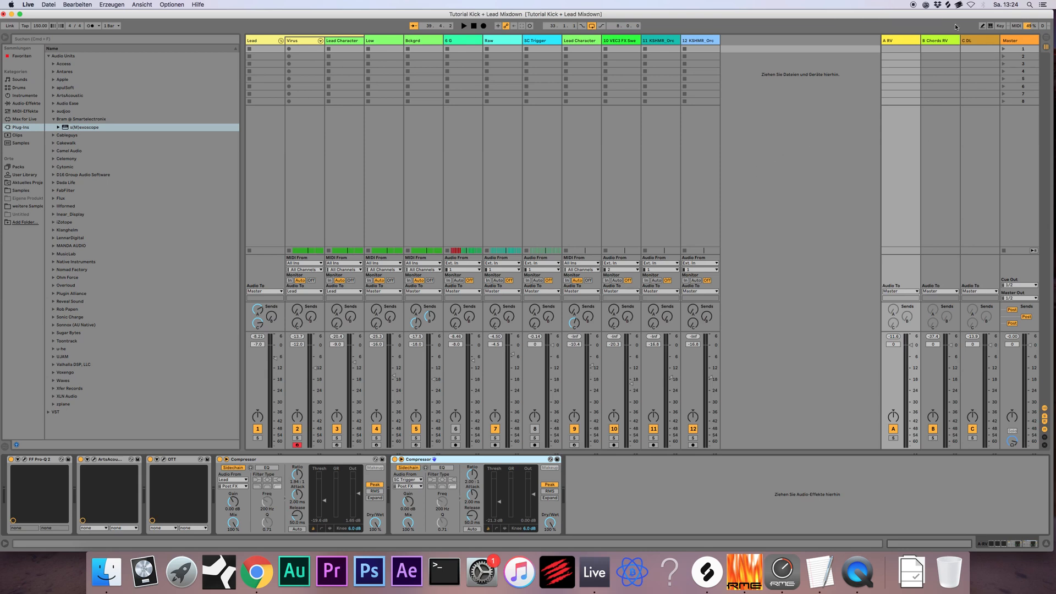
Step: Review the ValhallaRoom reverb settings on the B Chords RV return and glance at the arrangement
{"action": "left_click", "coordinate": [934, 40]}
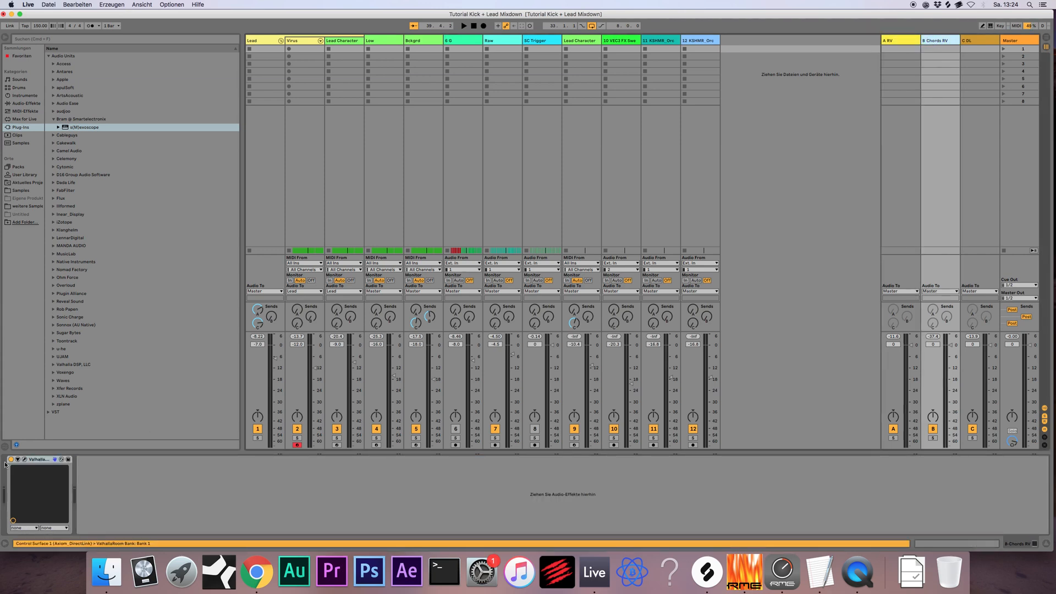
{"action": "left_click", "coordinate": [24, 459]}
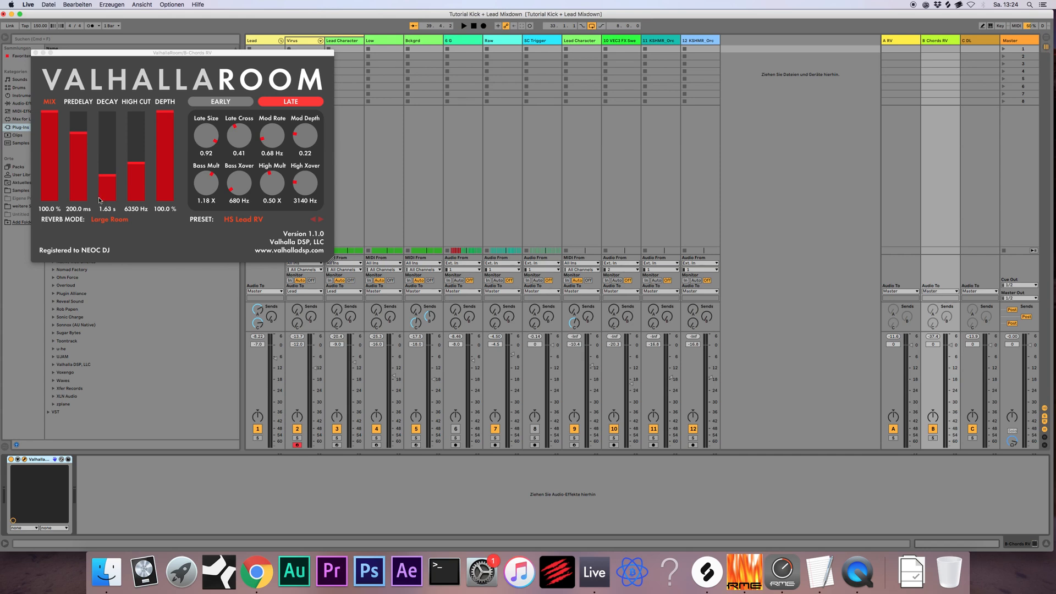
{"action": "left_click", "coordinate": [36, 53]}
{"action": "key", "text": "Tab"}
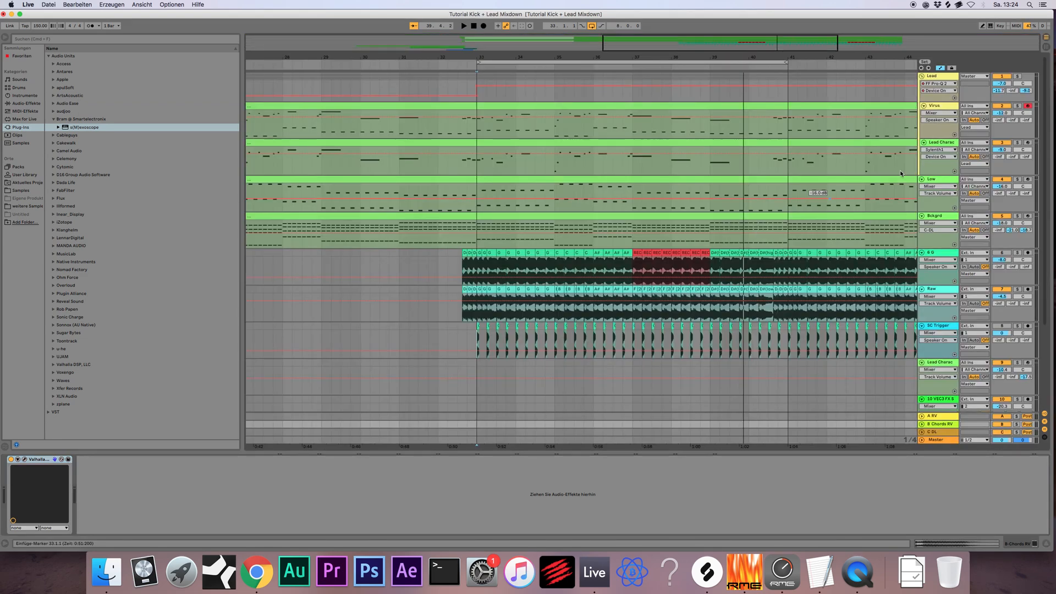
{"action": "key", "text": "Tab"}
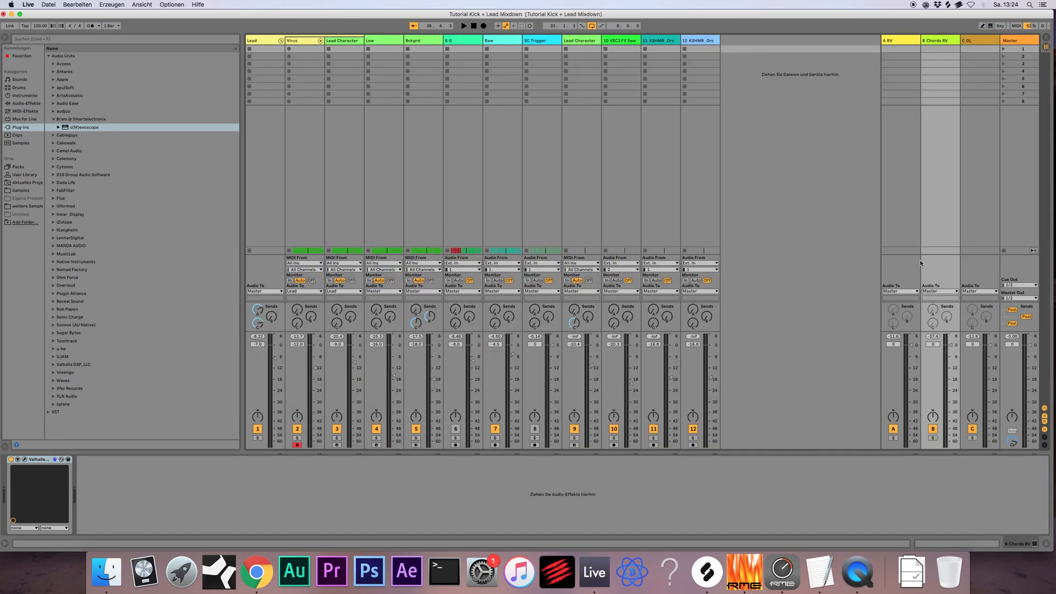
Step: Show the C DL return's Ping Pong Delay chain, solo that return and play the project to hear the delay
{"action": "left_click", "coordinate": [969, 43]}
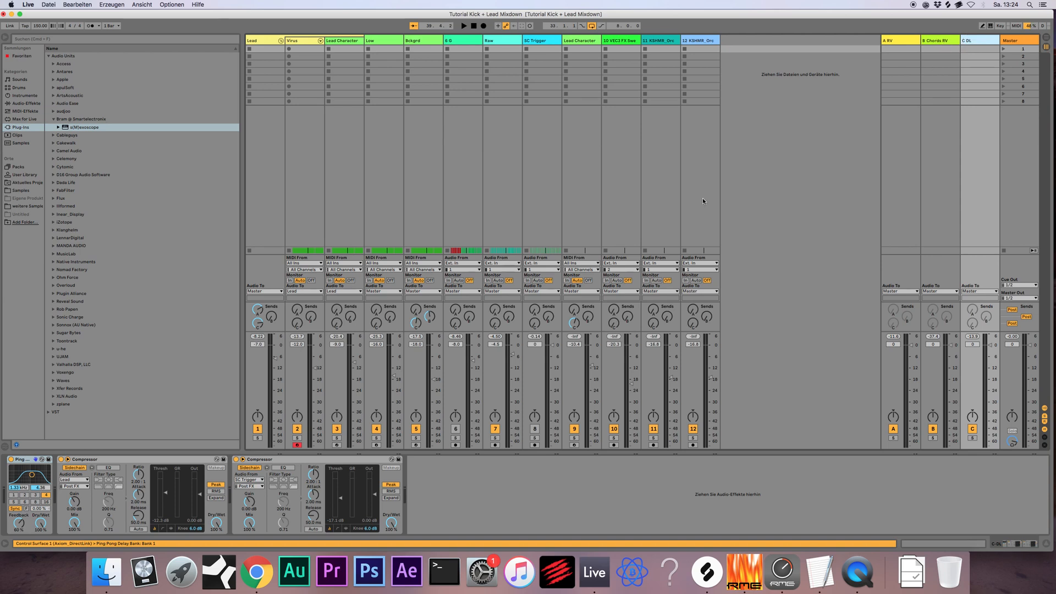
{"action": "left_click", "coordinate": [24, 465]}
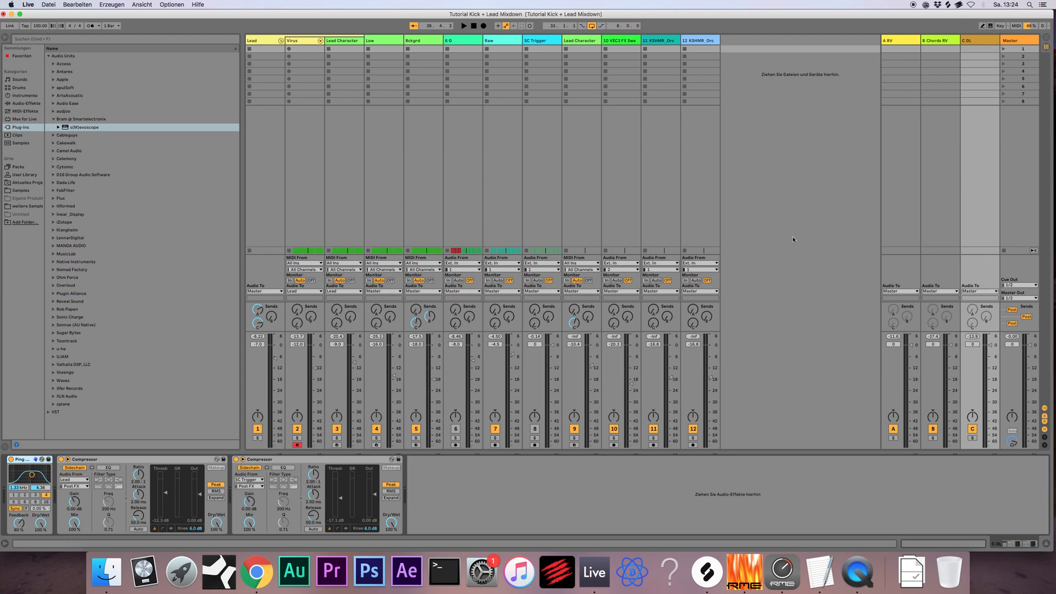
{"action": "left_click", "coordinate": [973, 438]}
{"action": "left_click", "coordinate": [979, 42]}
{"action": "key", "text": "space"}
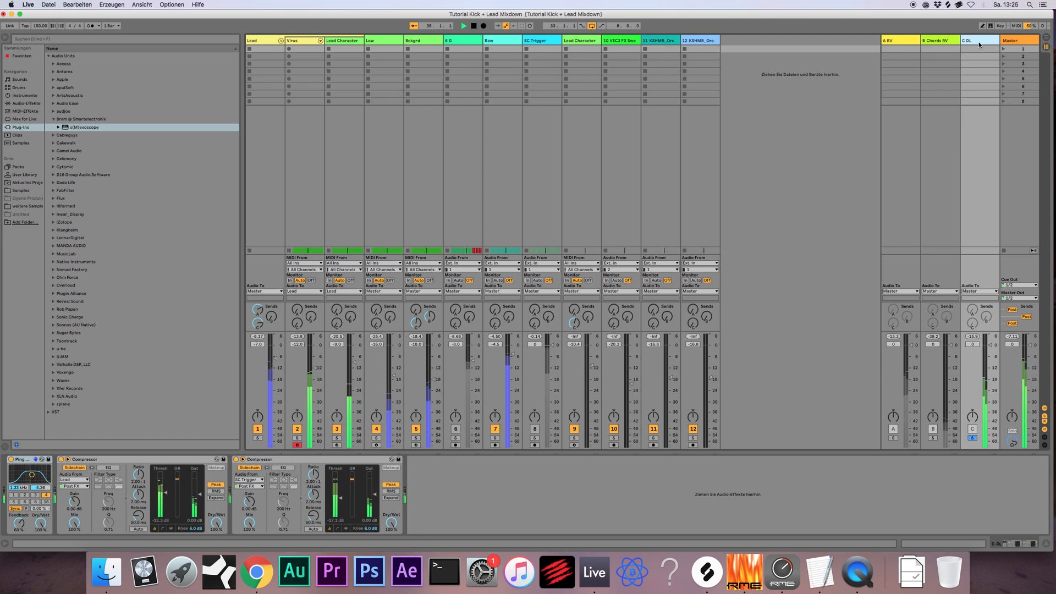
{"action": "key", "text": "space"}
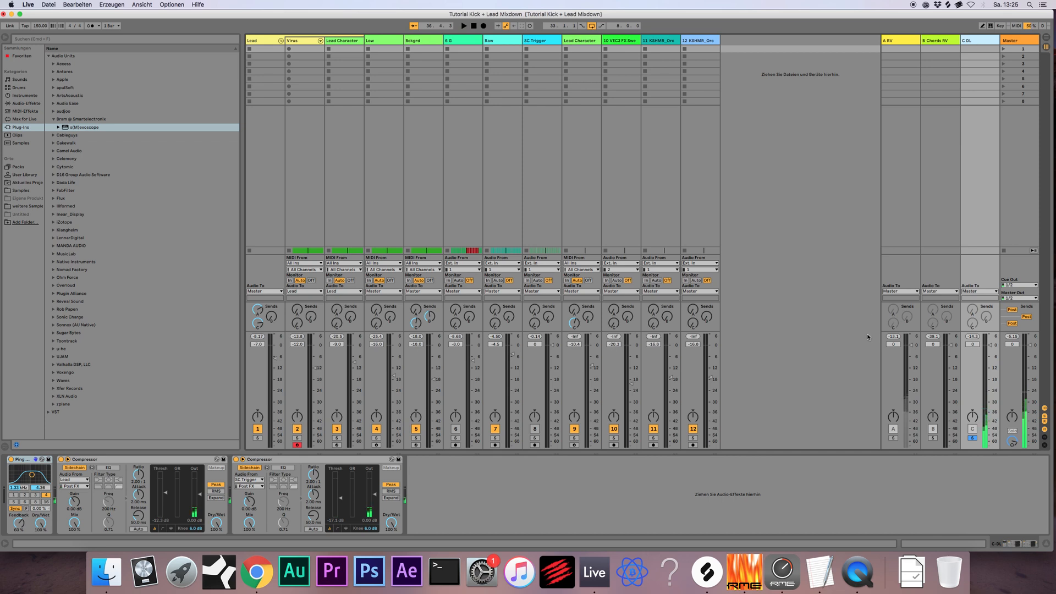
Step: Solo the A RV return alongside C DL and play both together while viewing the A RV chain
{"action": "left_click", "coordinate": [893, 438]}
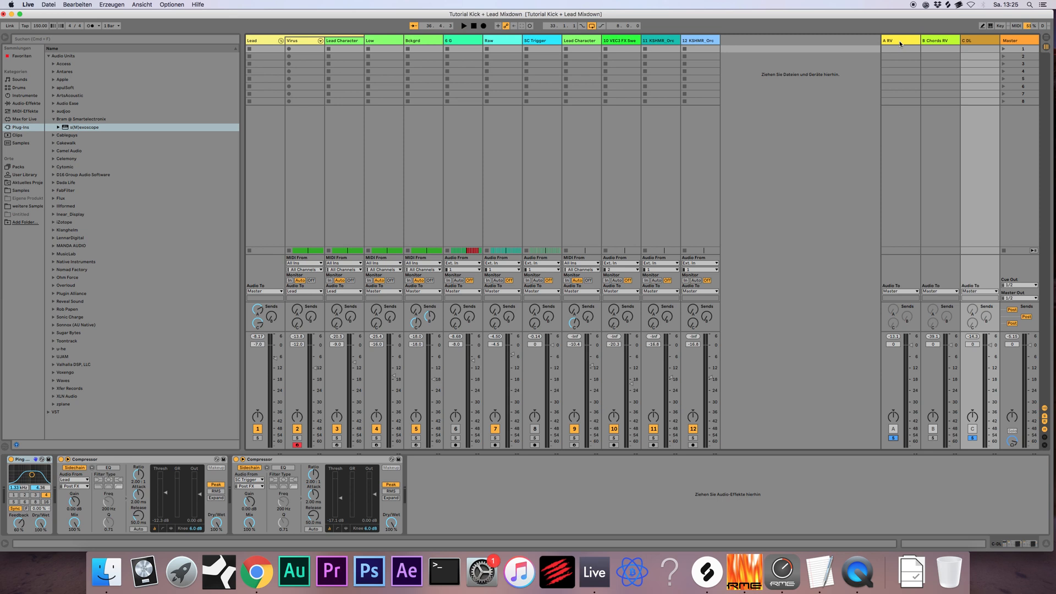
{"action": "key", "text": "space"}
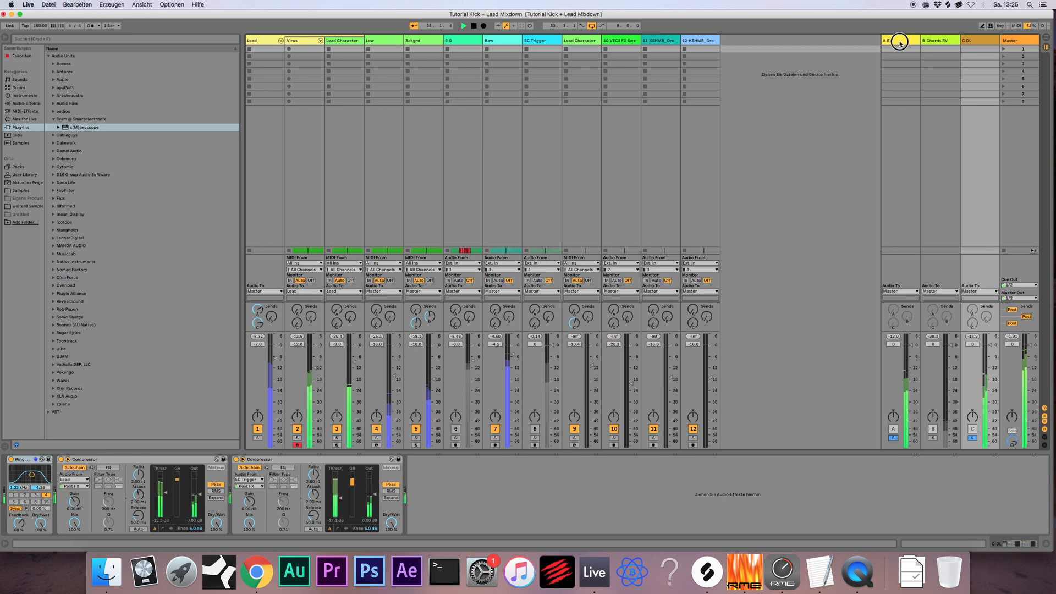
{"action": "left_click", "coordinate": [899, 41]}
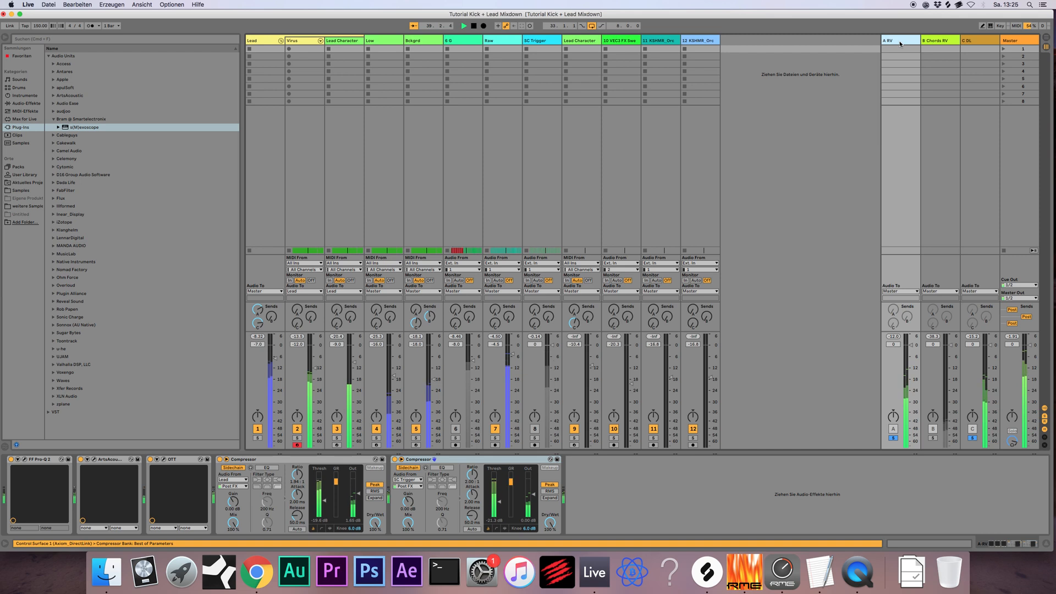
{"action": "key", "text": "space"}
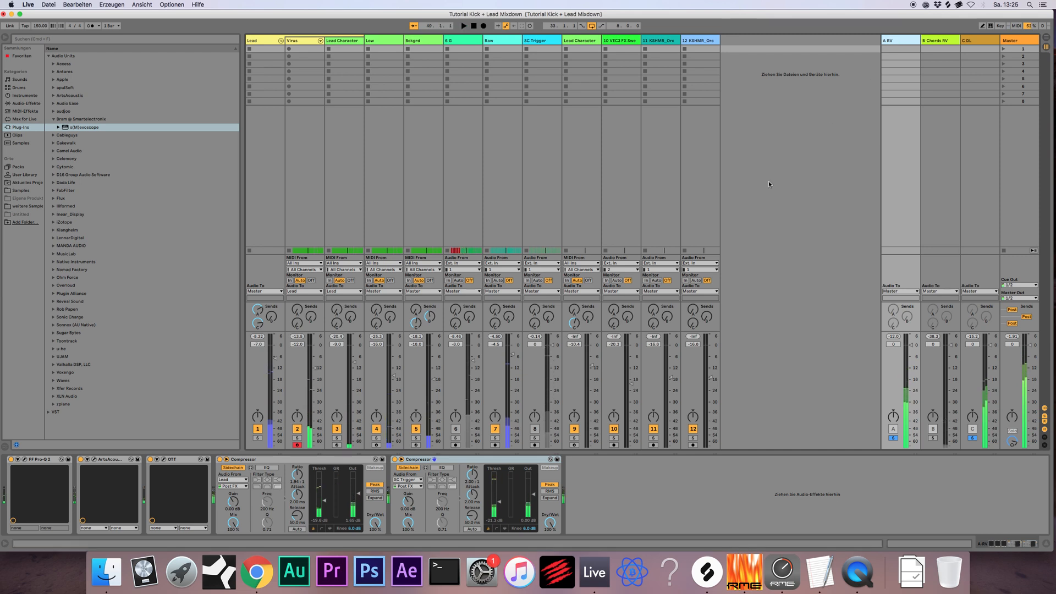
Step: Keep only the C DL return soloed and review its Ping Pong Delay and the Compressors sidechained from Lead and SC Trigger
{"action": "left_click", "coordinate": [963, 385]}
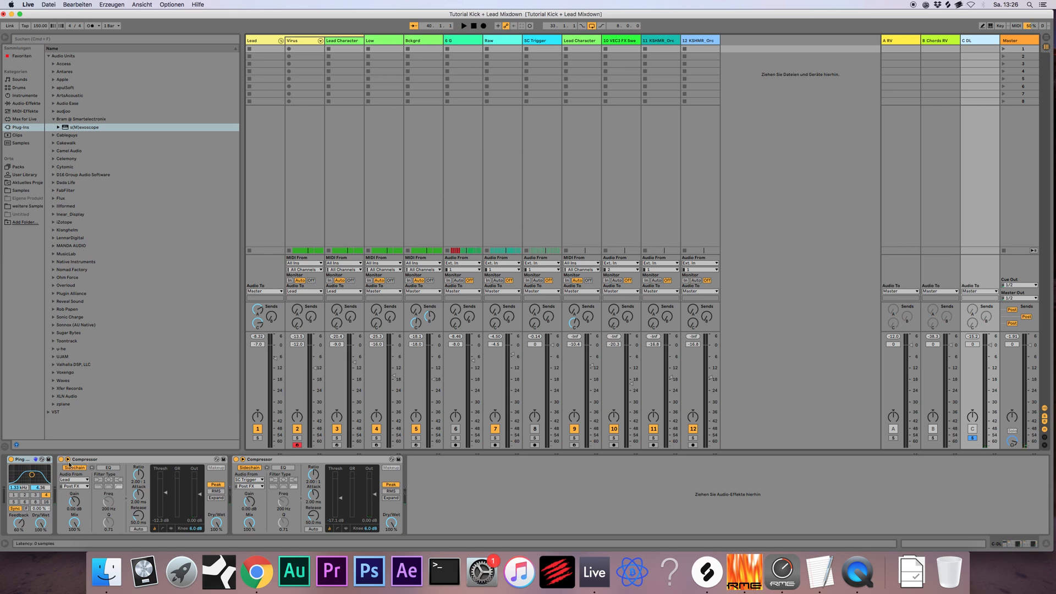
{"action": "left_click", "coordinate": [28, 459]}
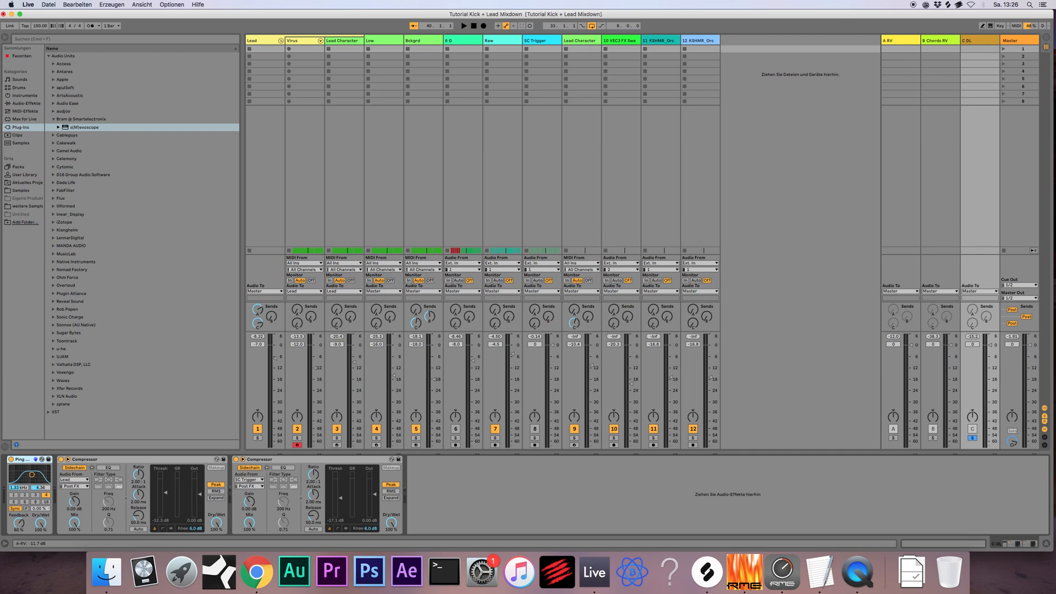
{"action": "left_click", "coordinate": [123, 467]}
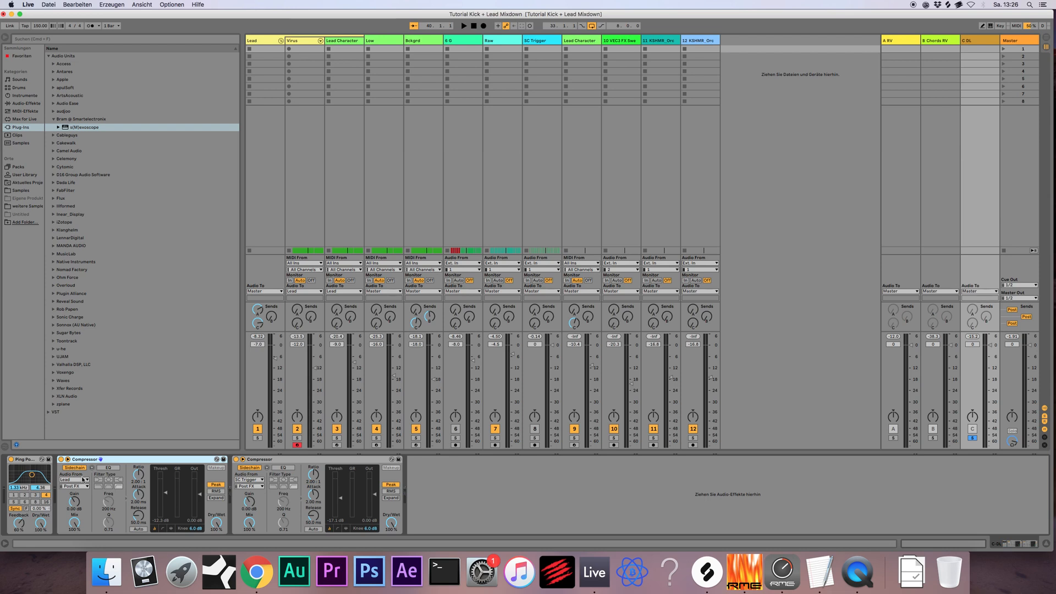
{"action": "left_click", "coordinate": [330, 463]}
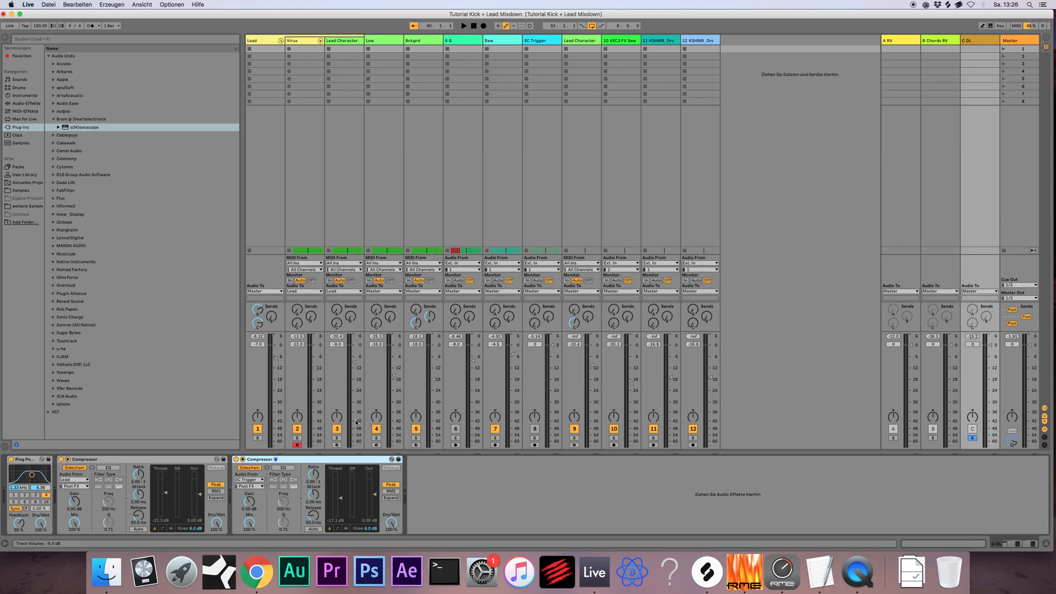
Step: Compare the soloed C DL delay during playback with both sidechain Compressors bypassed and re-enabled
{"action": "left_click", "coordinate": [235, 459]}
{"action": "key", "text": "space"}
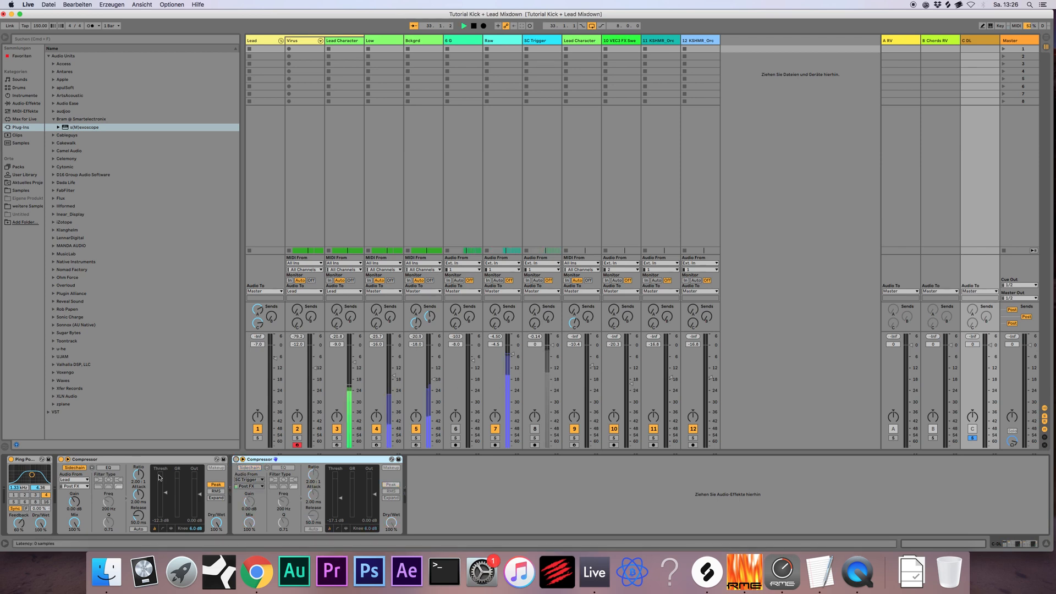
{"action": "left_click", "coordinate": [61, 460]}
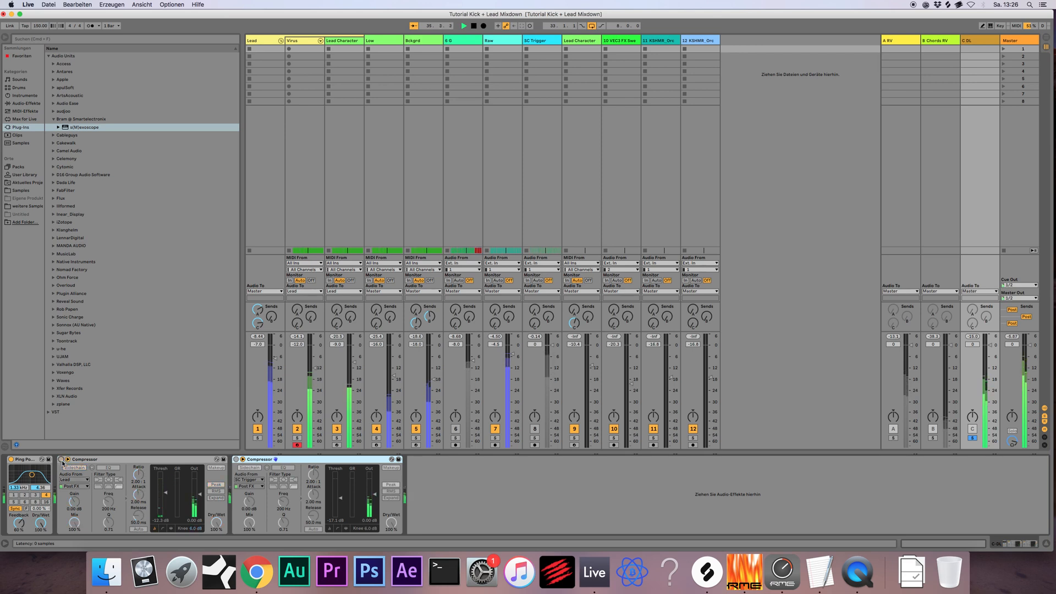
{"action": "left_click", "coordinate": [61, 460]}
{"action": "left_click", "coordinate": [236, 459]}
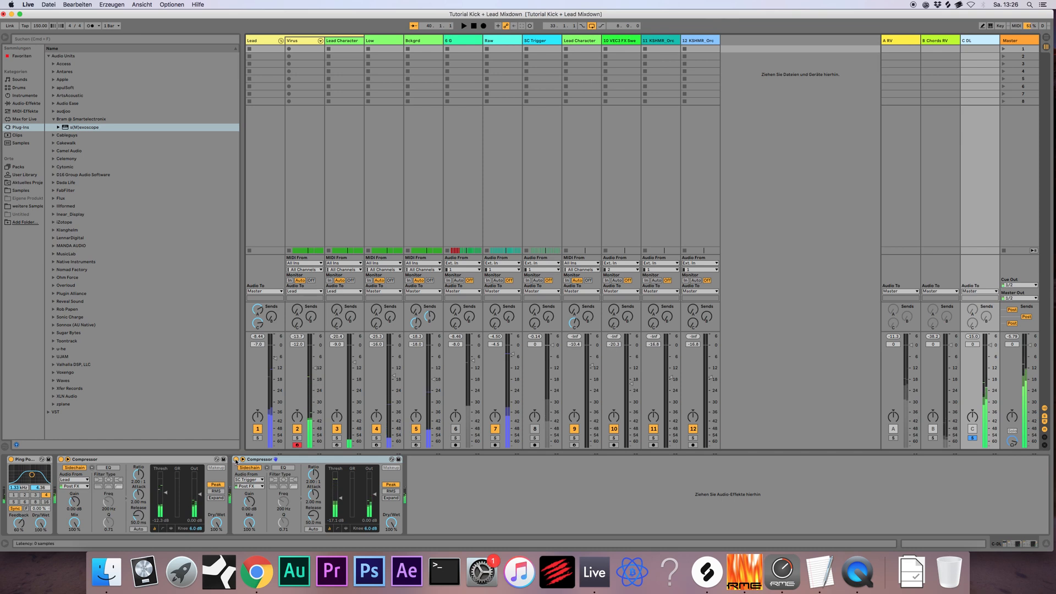
Step: Switch off both sidechain Compressors on the C DL and A RV returns and show the arrangement
{"action": "left_click", "coordinate": [236, 459]}
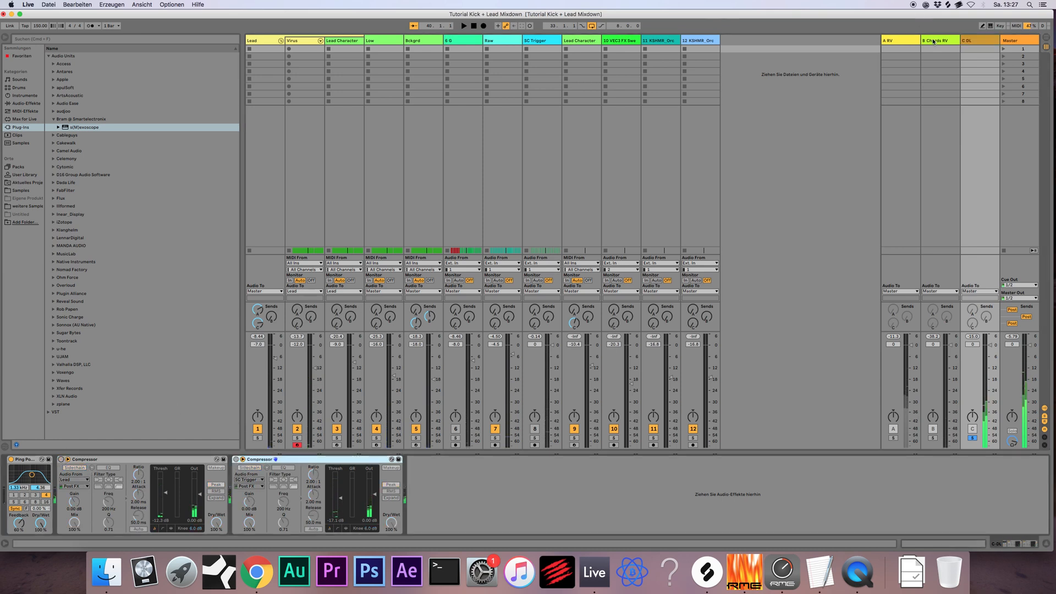
{"action": "left_click", "coordinate": [933, 41]}
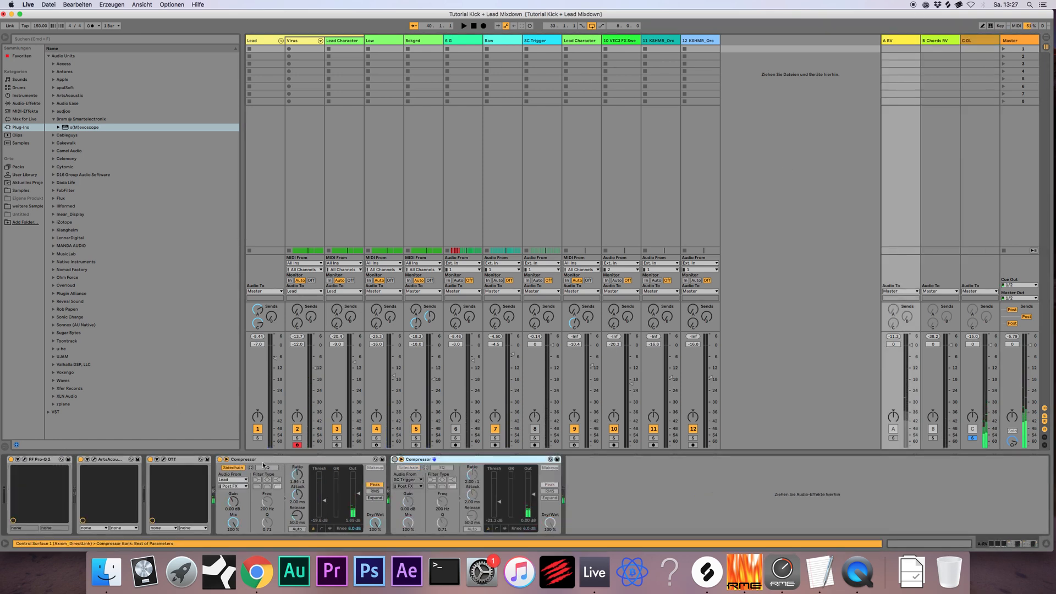
{"action": "left_click", "coordinate": [219, 459]}
{"action": "key", "text": "Tab"}
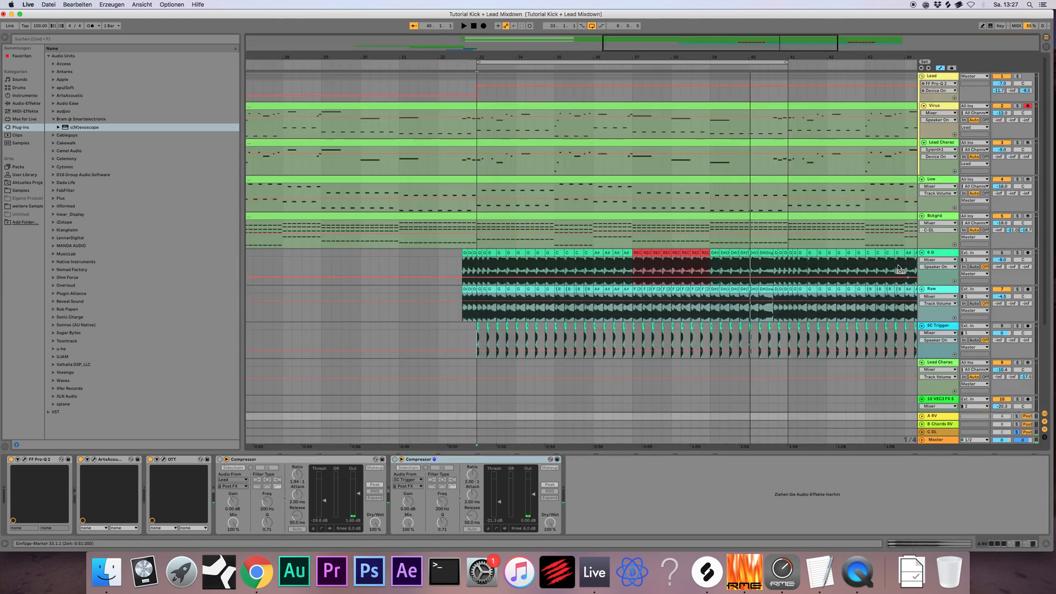
Step: Play the full mix from bar 33 in the arrangement with the return tracks' sidechain Compressors bypassed
{"action": "key", "text": "Tab"}
{"action": "key", "text": "Tab"}
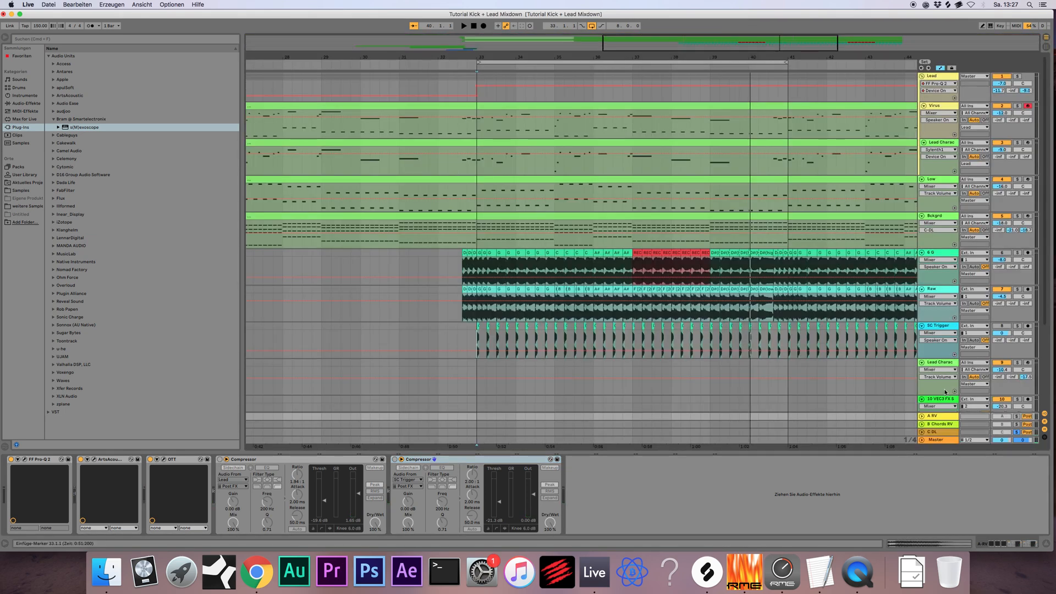
{"action": "key", "text": "Tab"}
{"action": "key", "text": "Tab"}
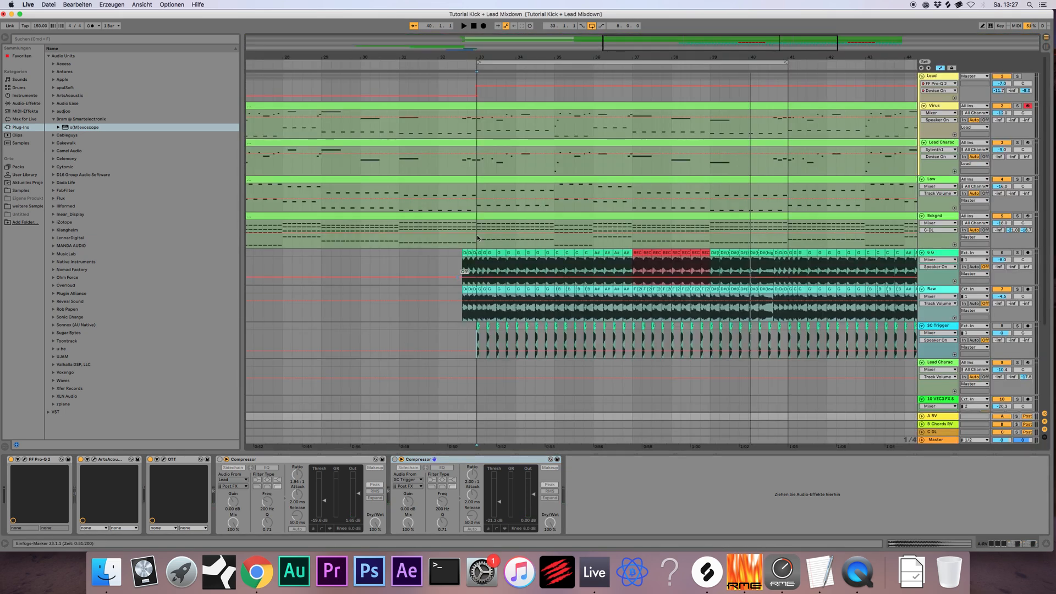
{"action": "left_click", "coordinate": [476, 222]}
{"action": "key", "text": "space"}
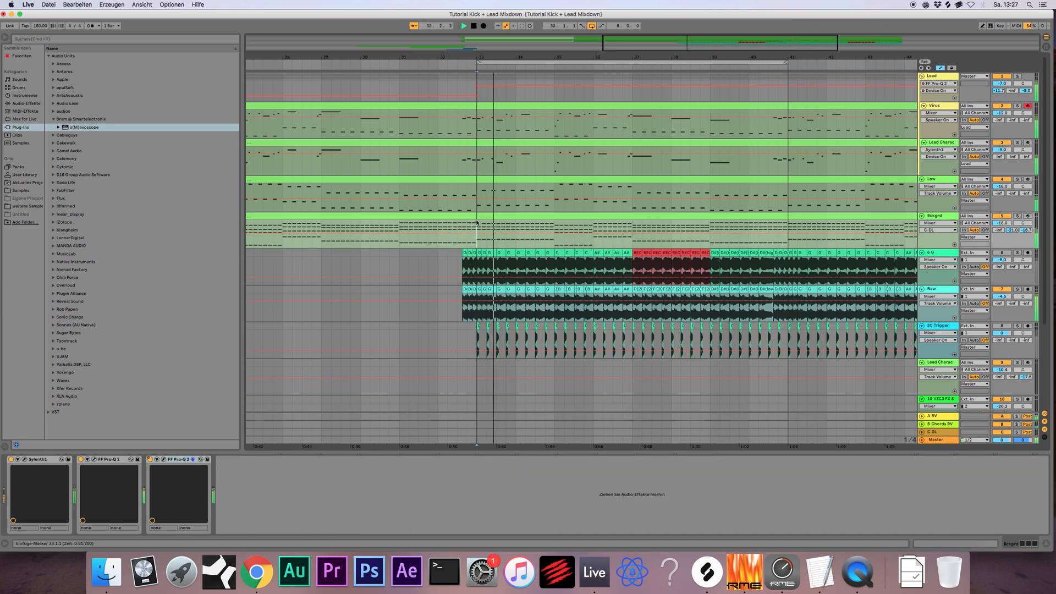
Step: Switch the sidechain Compressors on the A RV and C DL returns back on and play the full mix
{"action": "key", "text": "Tab"}
{"action": "left_click", "coordinate": [895, 42]}
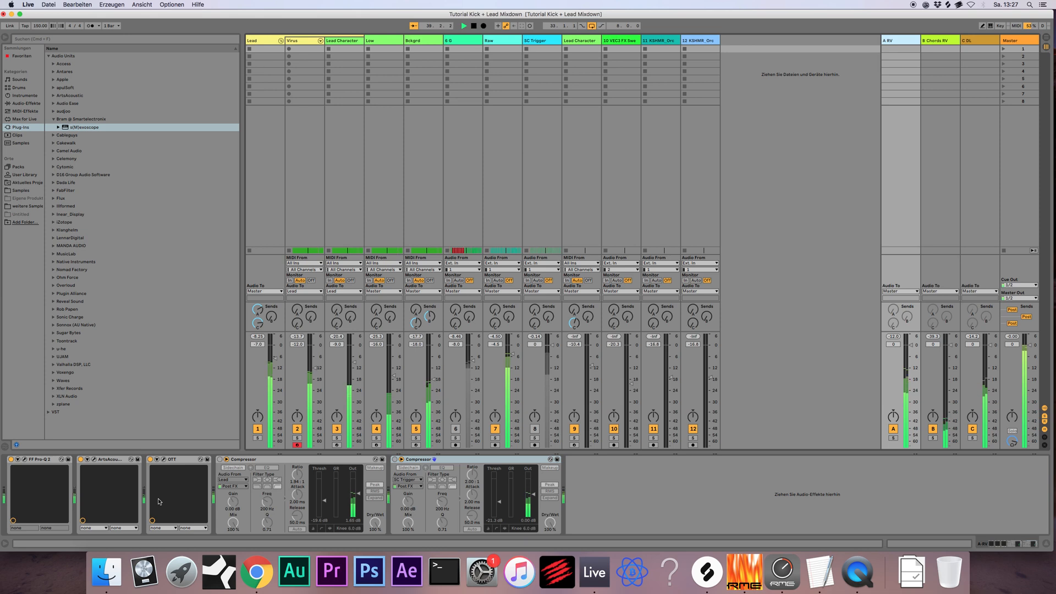
{"action": "left_click", "coordinate": [253, 459]}
{"action": "key", "text": "space"}
{"action": "left_click", "coordinate": [220, 459]}
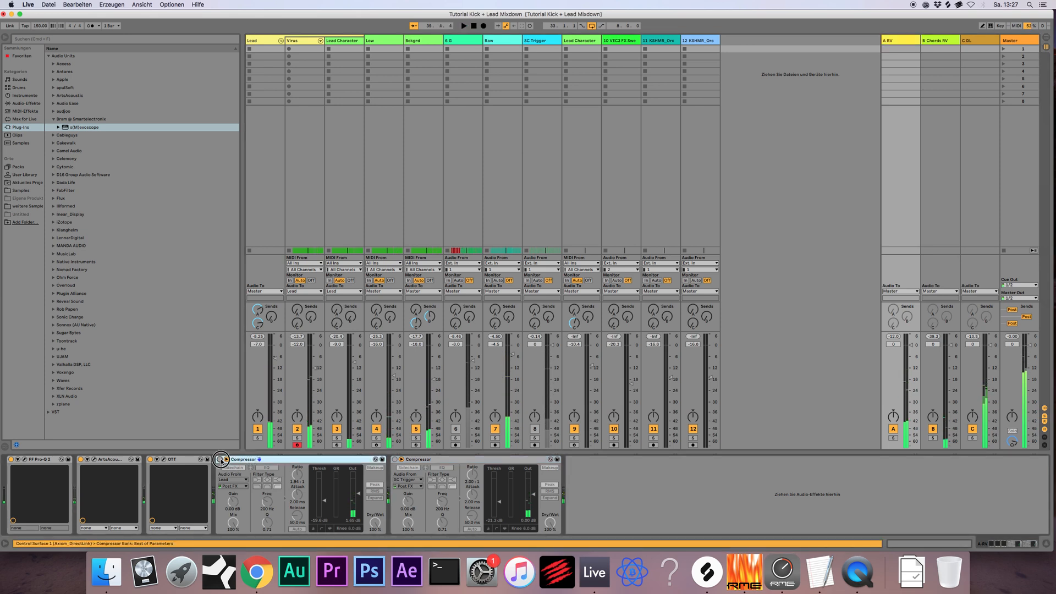
{"action": "left_click", "coordinate": [395, 459]}
{"action": "left_click", "coordinate": [984, 40]}
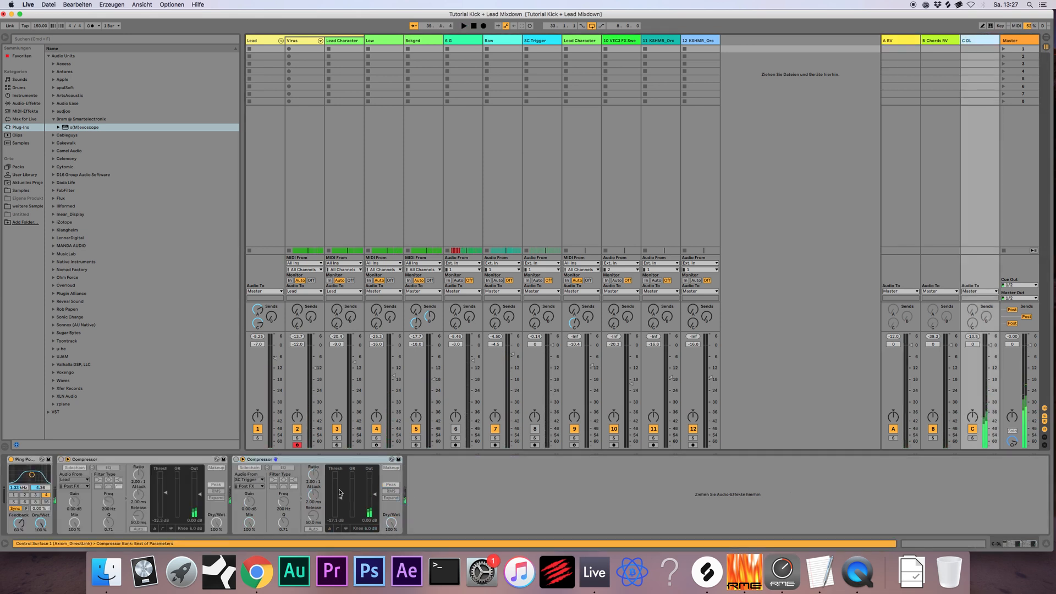
{"action": "left_click", "coordinate": [61, 459]}
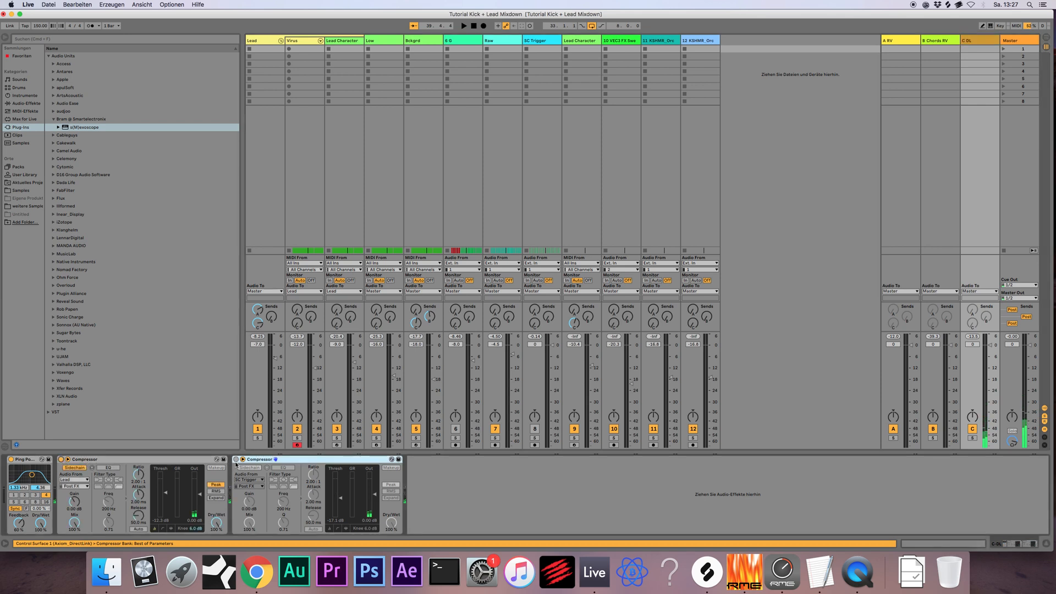
{"action": "left_click", "coordinate": [236, 459]}
{"action": "key", "text": "space"}
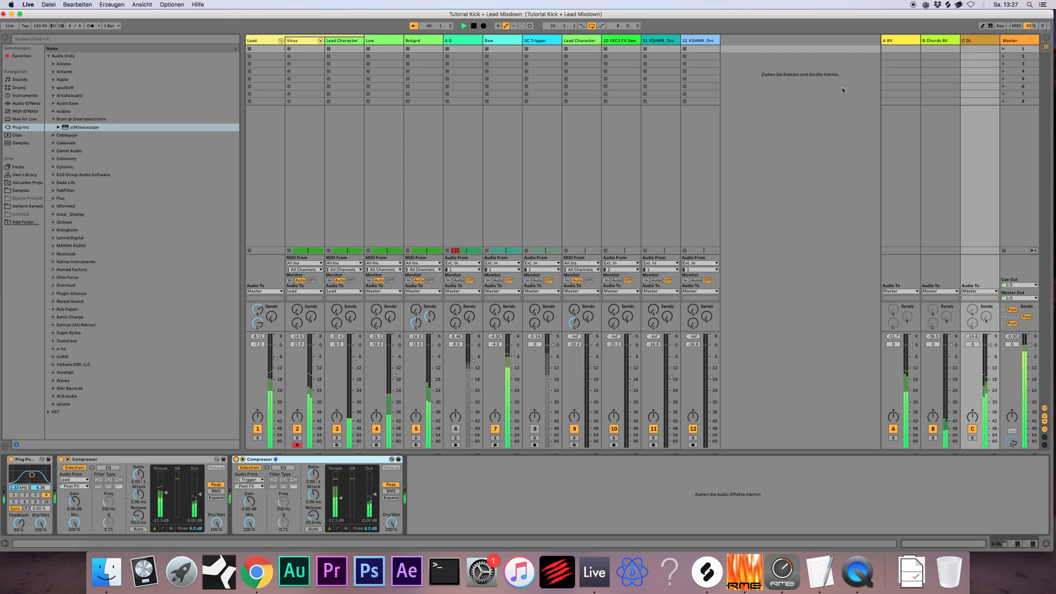
{"action": "left_click", "coordinate": [994, 40]}
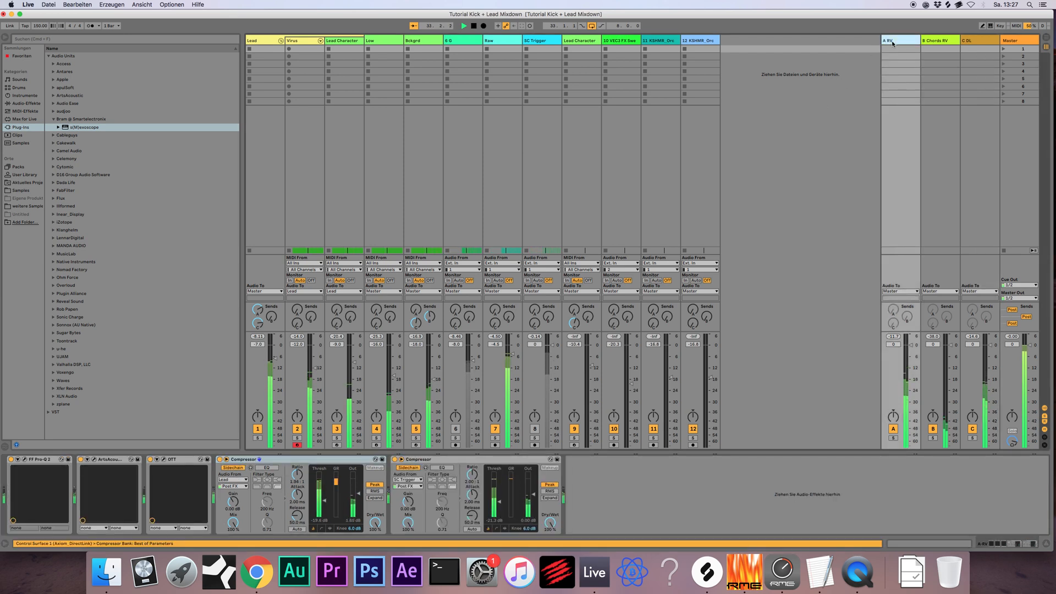
Step: Show the Master track's device chain and review its Compressor settings
{"action": "left_click", "coordinate": [1008, 42]}
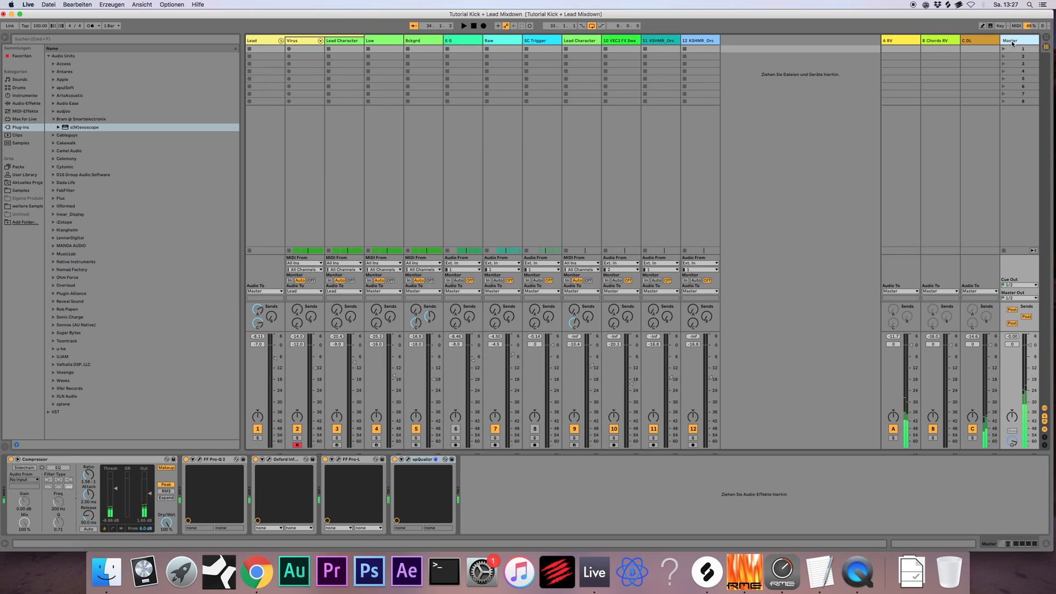
{"action": "left_click", "coordinate": [125, 460]}
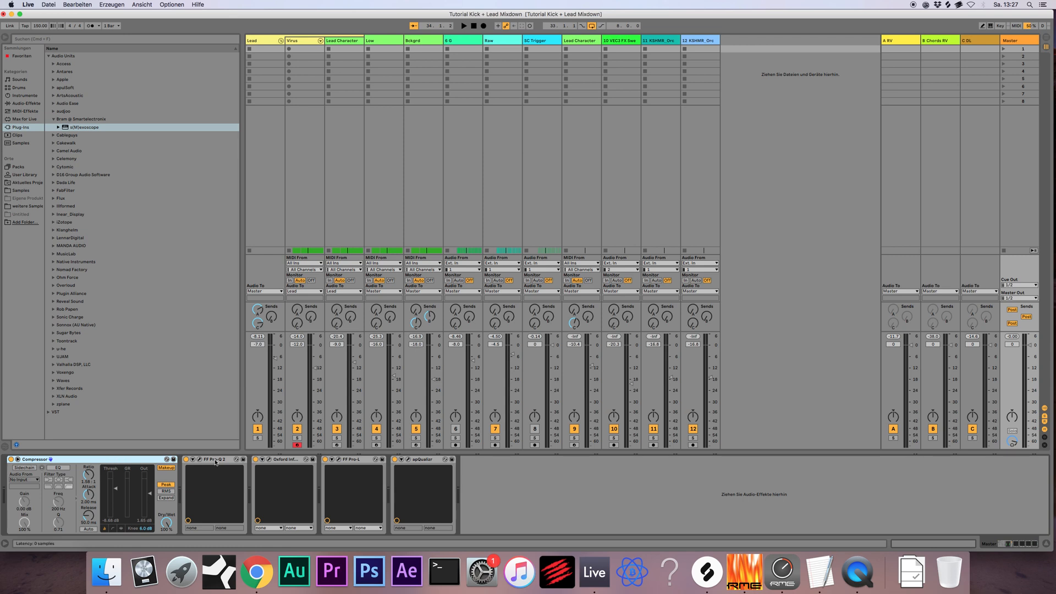
{"action": "left_click", "coordinate": [1017, 42]}
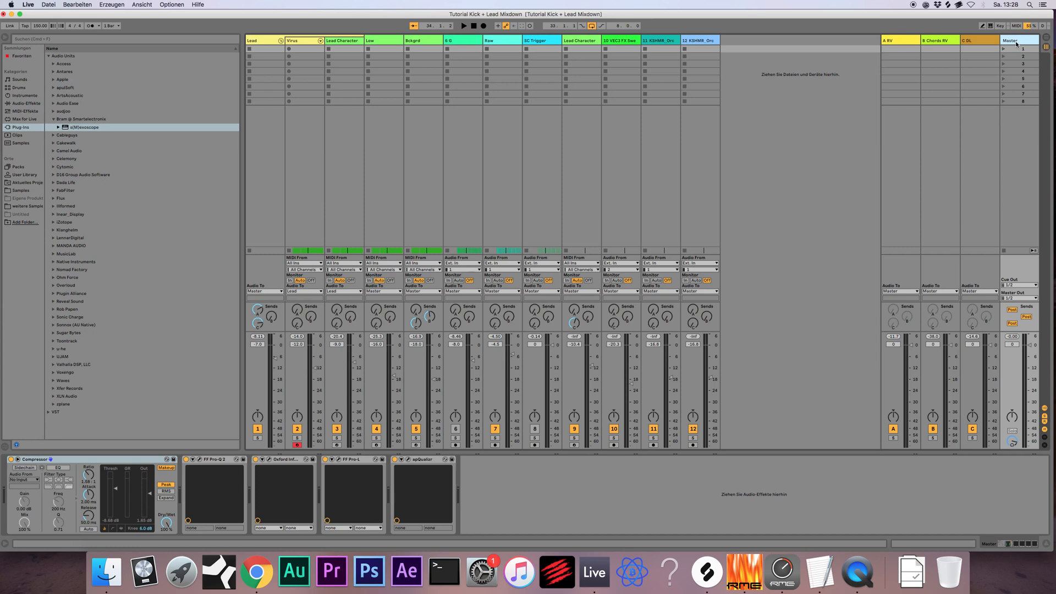
{"action": "left_click", "coordinate": [104, 462]}
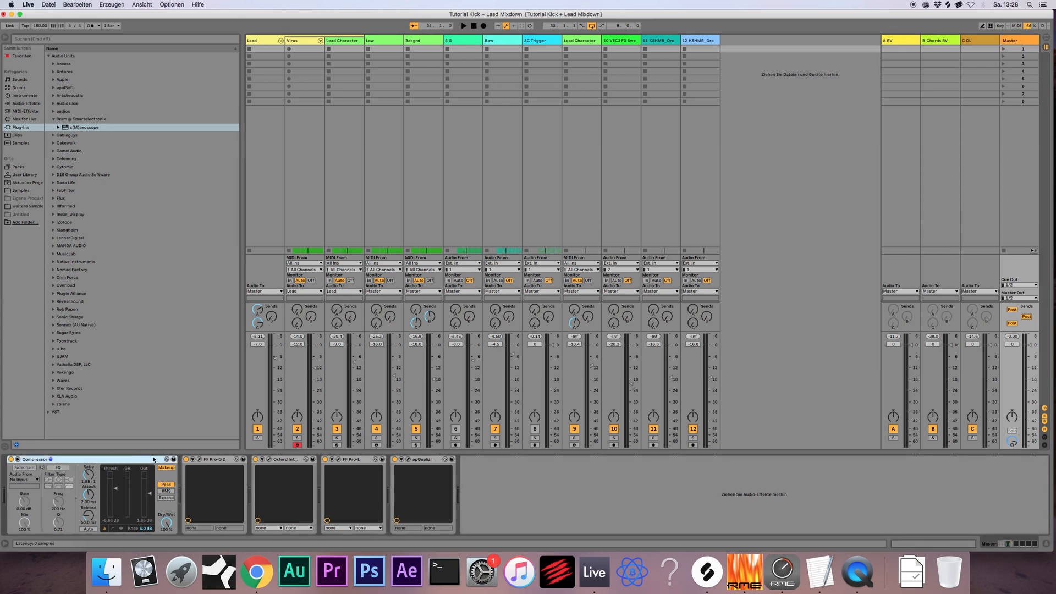
Step: Set the Master's FF Pro-Q 2 processing mode to Linear Phase with High resolution and close its window
{"action": "left_click", "coordinate": [209, 460]}
{"action": "left_click", "coordinate": [199, 460]}
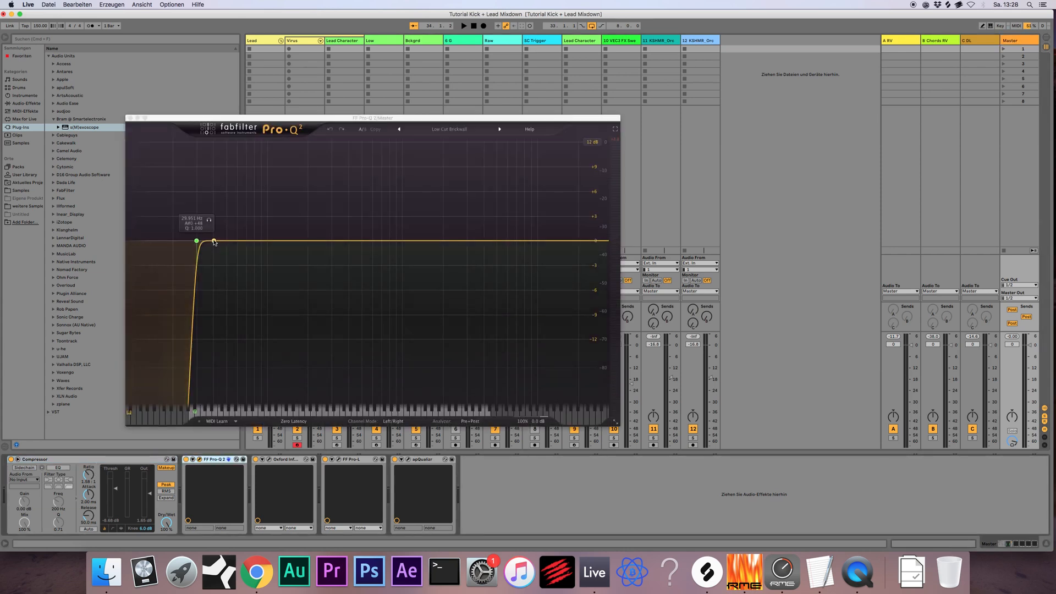
{"action": "left_click", "coordinate": [293, 421]}
{"action": "left_click", "coordinate": [284, 447]}
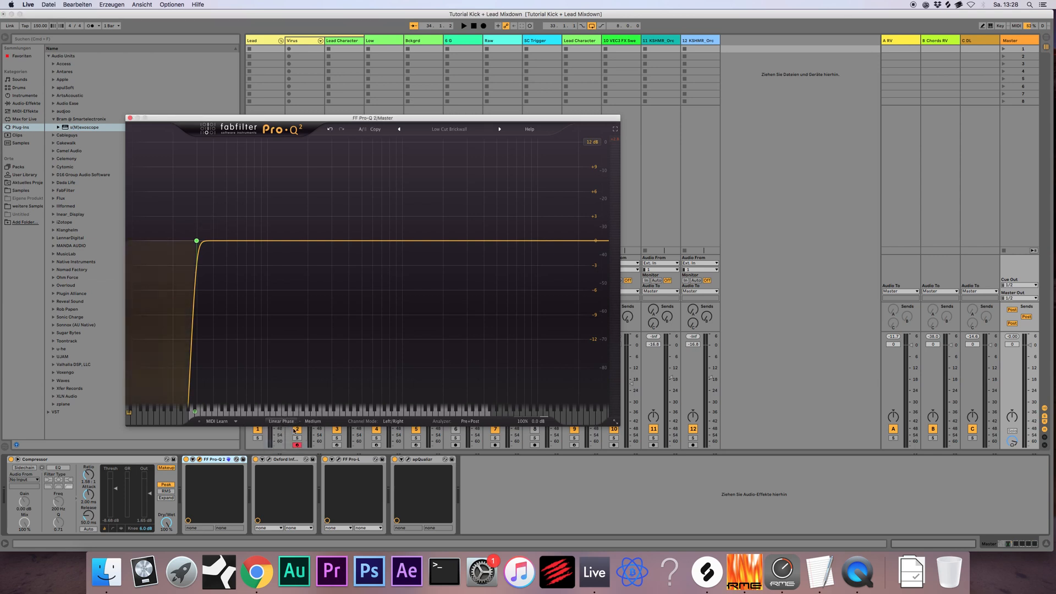
{"action": "left_click", "coordinate": [313, 421]}
{"action": "left_click", "coordinate": [315, 447]}
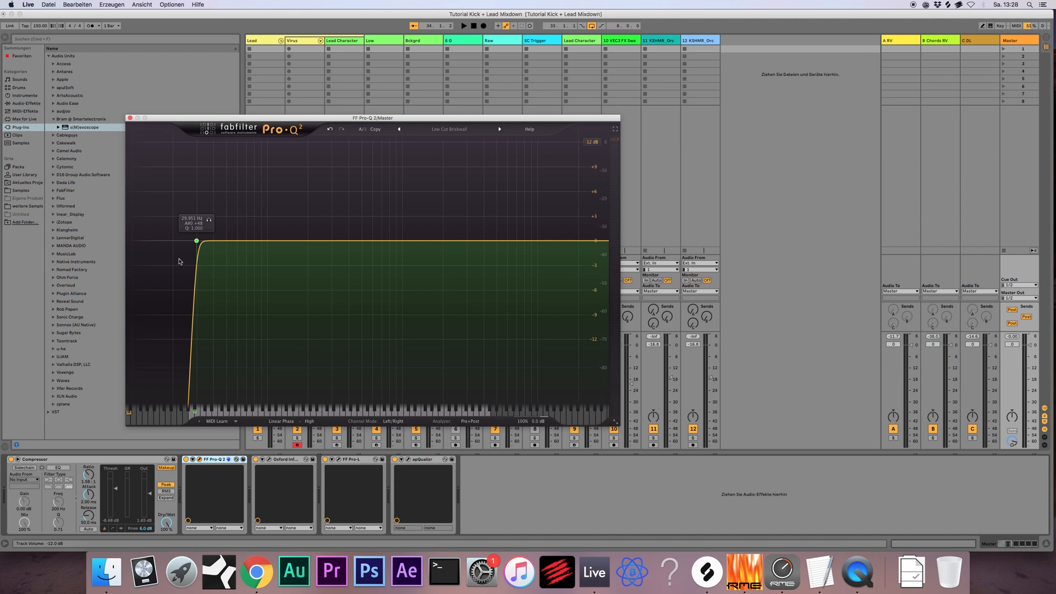
{"action": "left_click", "coordinate": [130, 118]}
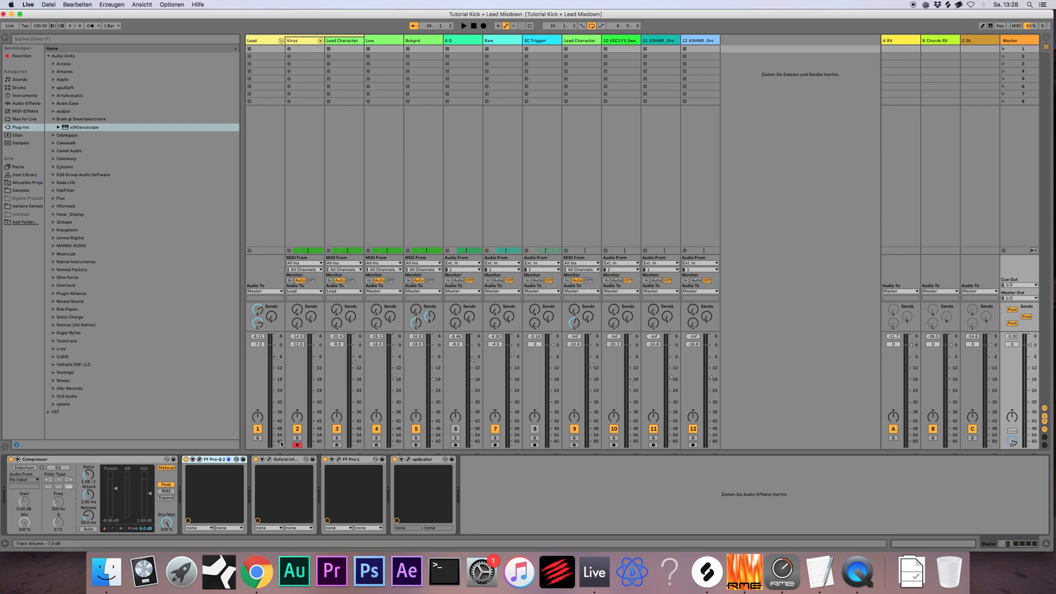
Step: Open the Oxford Inflator on the Master and place its window over the mixer to review its settings
{"action": "left_click", "coordinate": [283, 460]}
{"action": "left_click", "coordinate": [269, 459]}
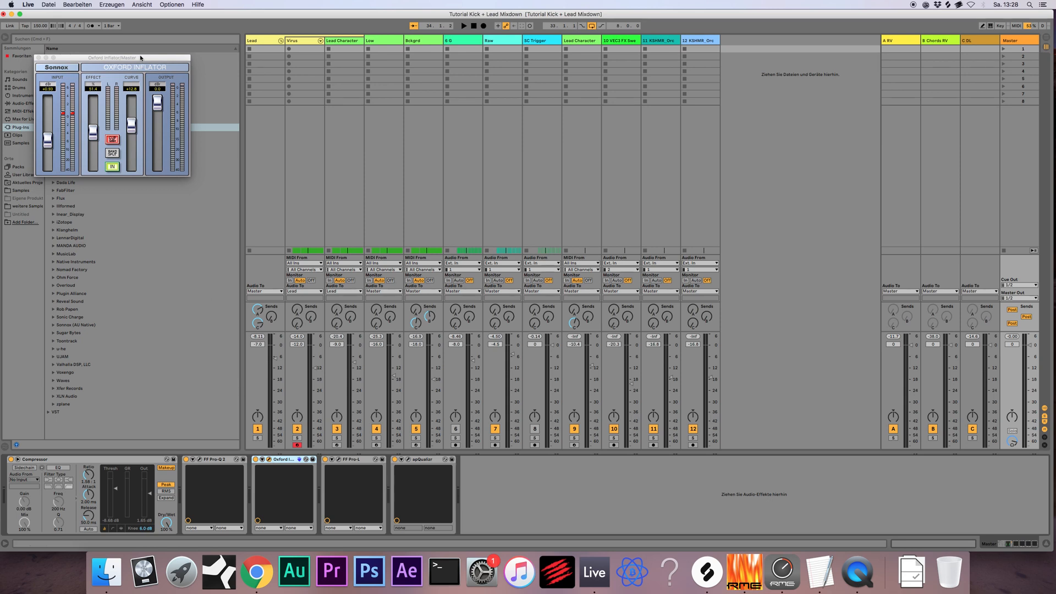
{"action": "left_click_drag", "start_coordinate": [138, 57], "coordinate": [308, 157]}
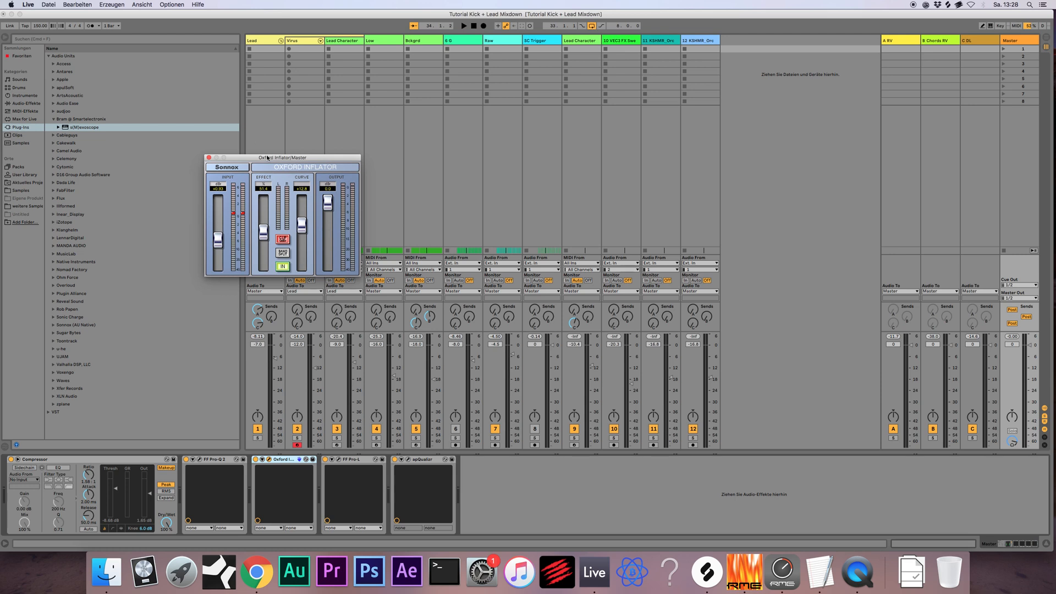
{"action": "left_click_drag", "start_coordinate": [267, 158], "coordinate": [418, 106]}
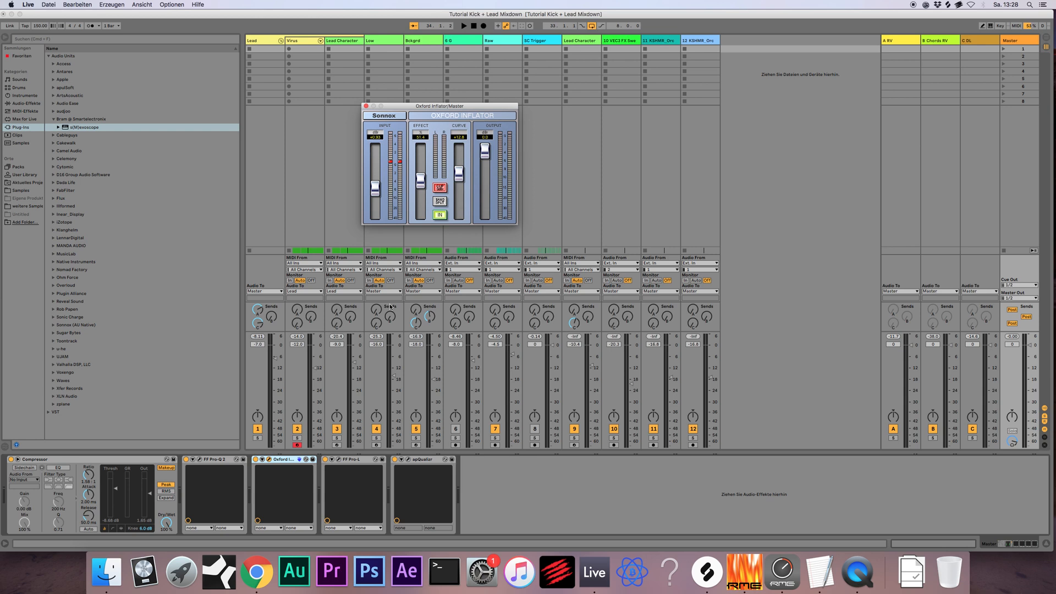
Step: Review the Master's FF Pro-L limiter beside the Oxford Inflator and close both plug-in windows
{"action": "left_click", "coordinate": [345, 460]}
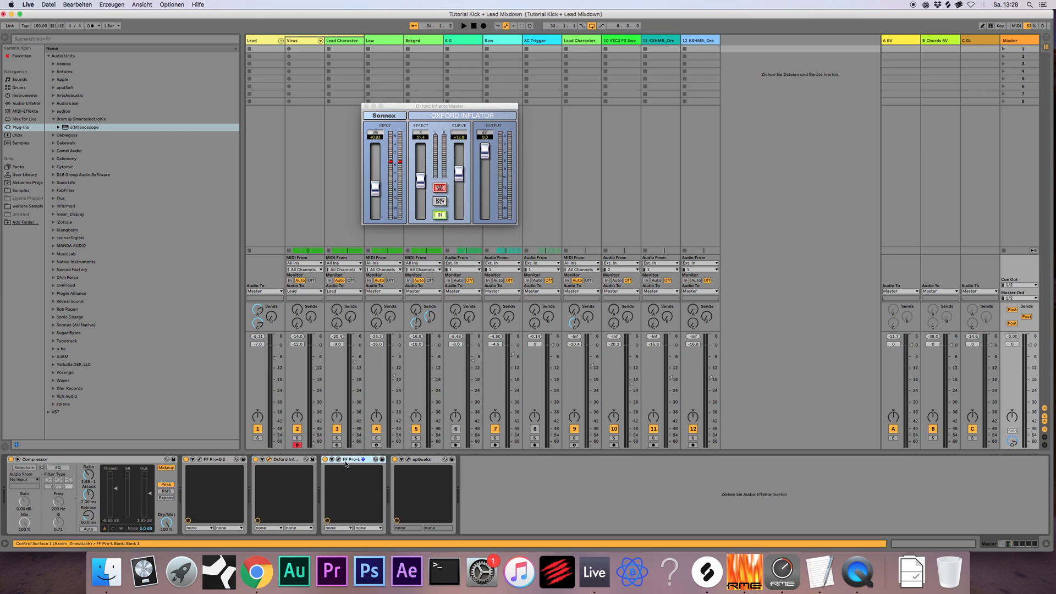
{"action": "left_click", "coordinate": [339, 460]}
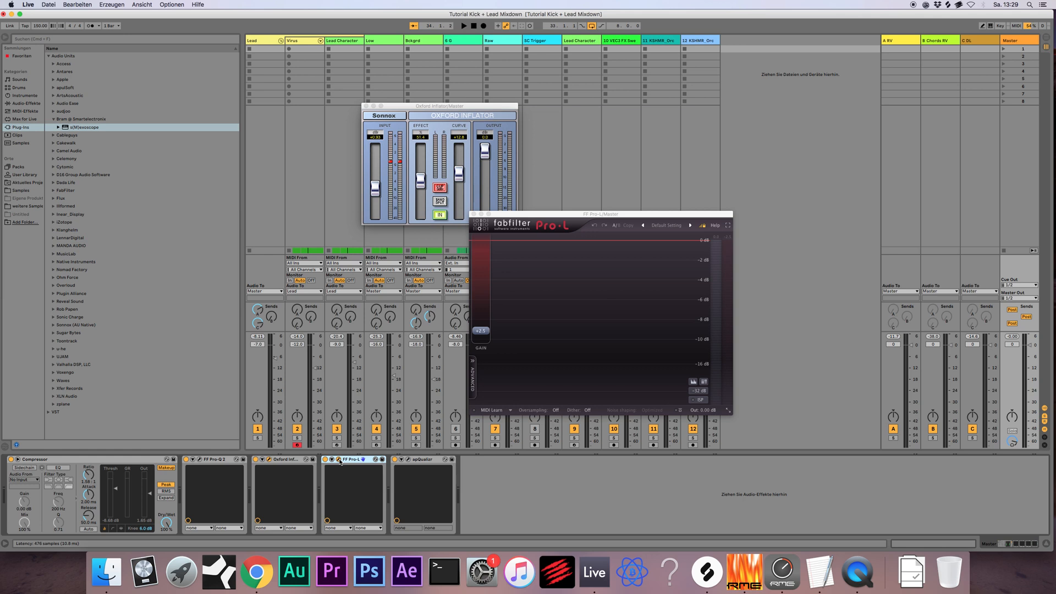
{"action": "left_click_drag", "start_coordinate": [396, 106], "coordinate": [334, 106]}
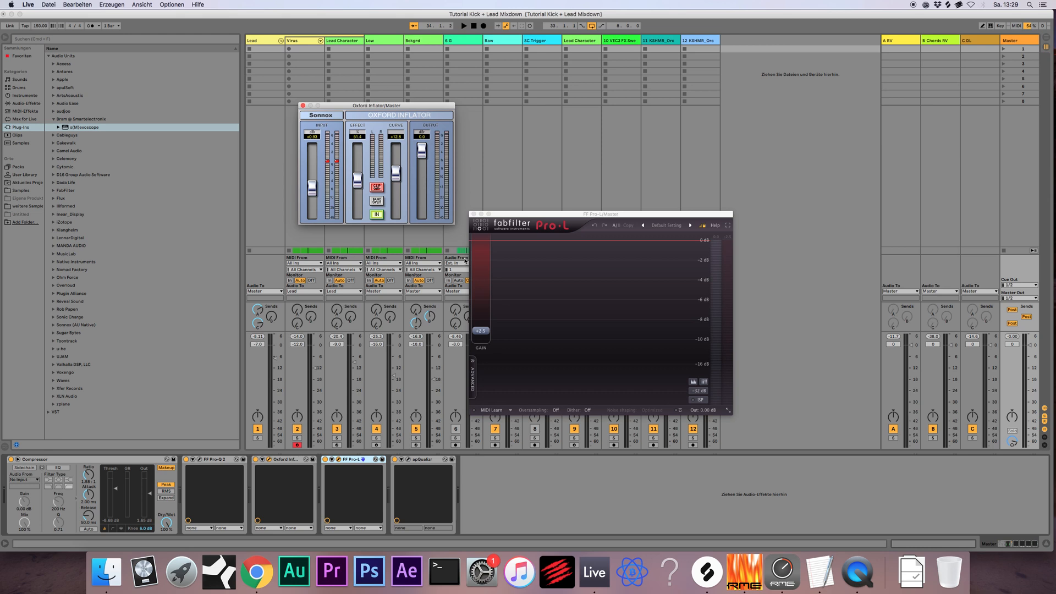
{"action": "left_click_drag", "start_coordinate": [541, 217], "coordinate": [573, 199]}
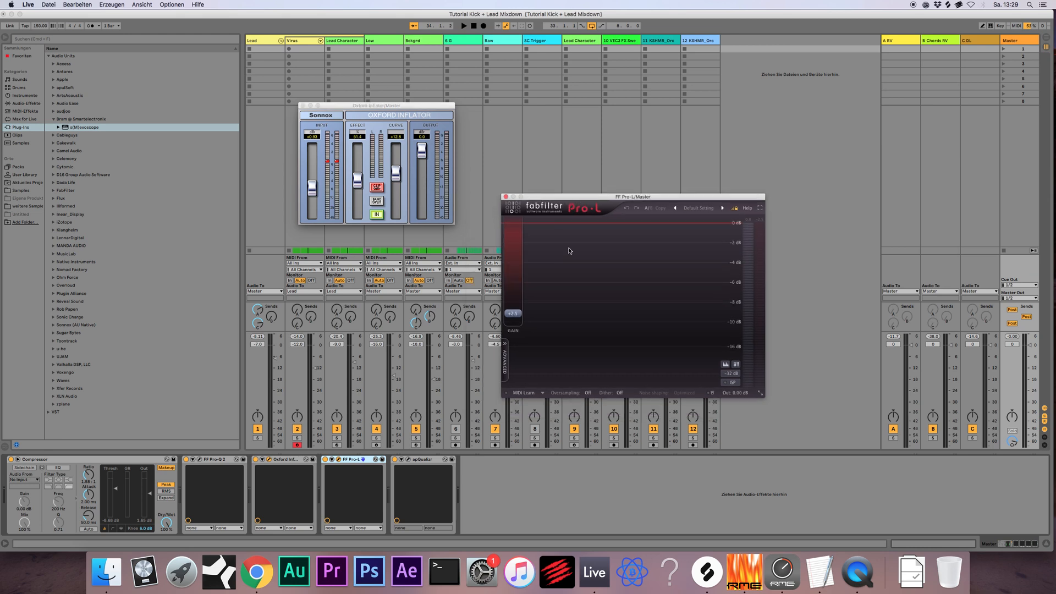
{"action": "left_click", "coordinate": [505, 198]}
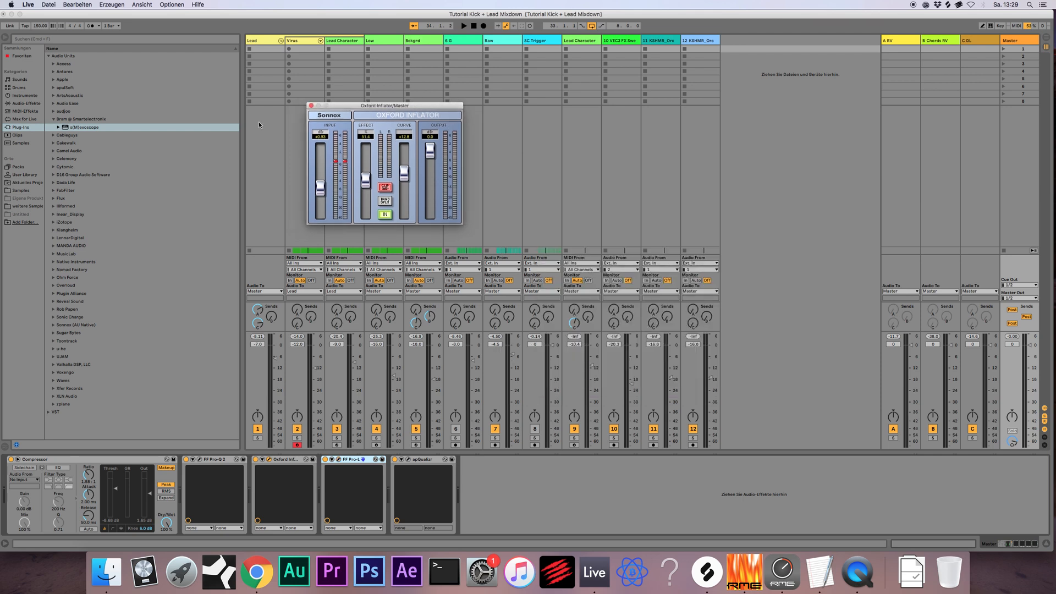
{"action": "left_click", "coordinate": [302, 106]}
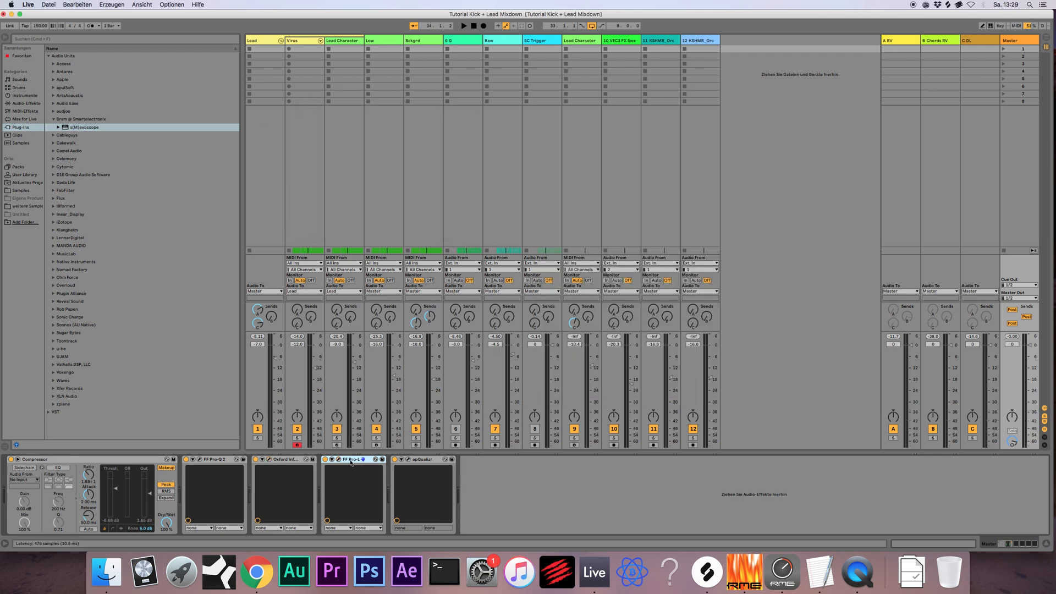
Step: Open the apQualizr plug-in on the Master and move its window over the mixer tracks
{"action": "left_click", "coordinate": [431, 460]}
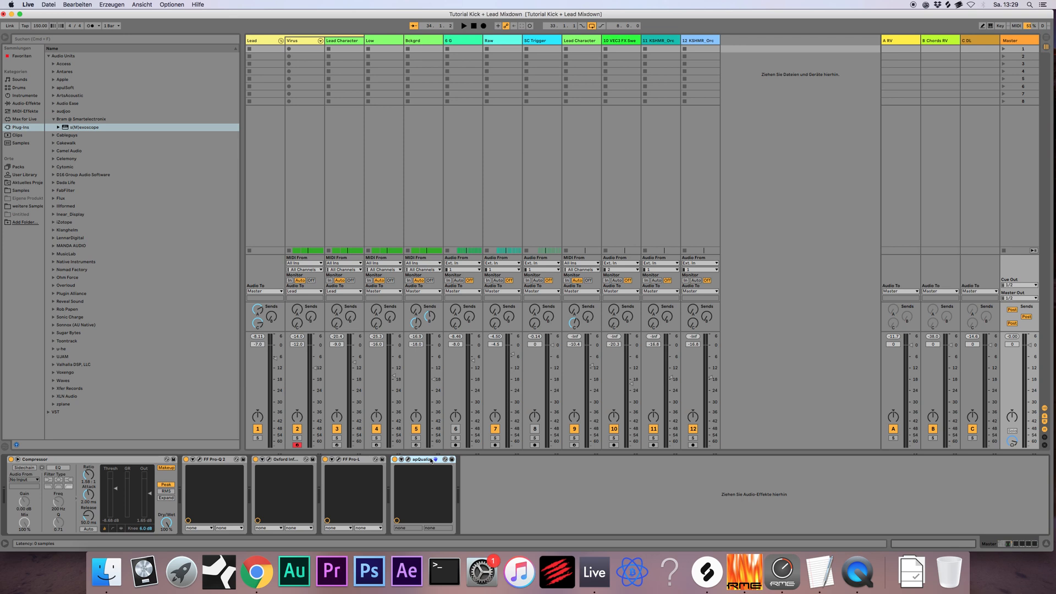
{"action": "left_click", "coordinate": [408, 459]}
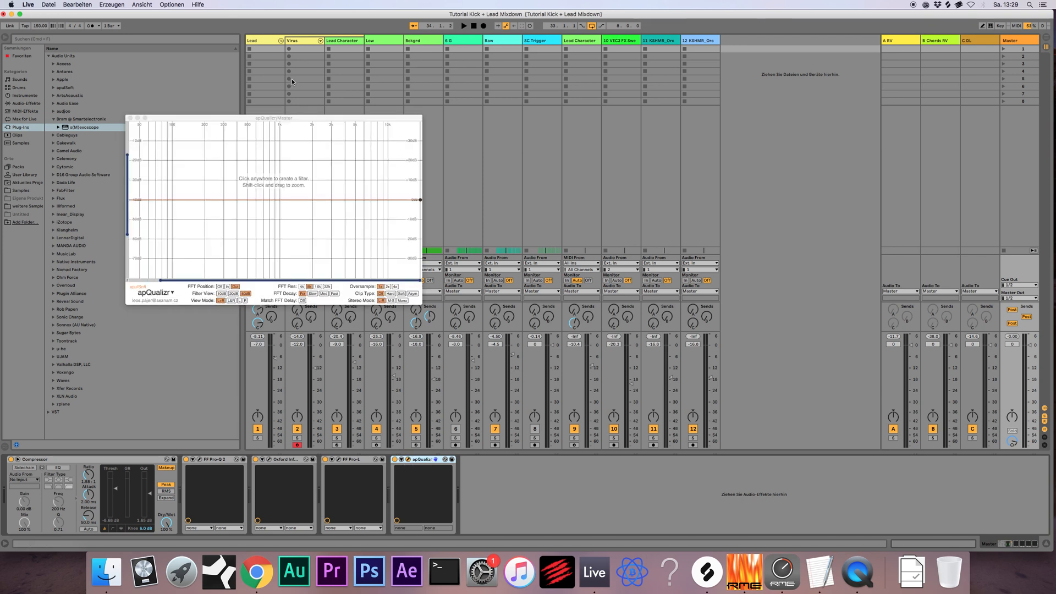
{"action": "left_click_drag", "start_coordinate": [289, 120], "coordinate": [357, 194]}
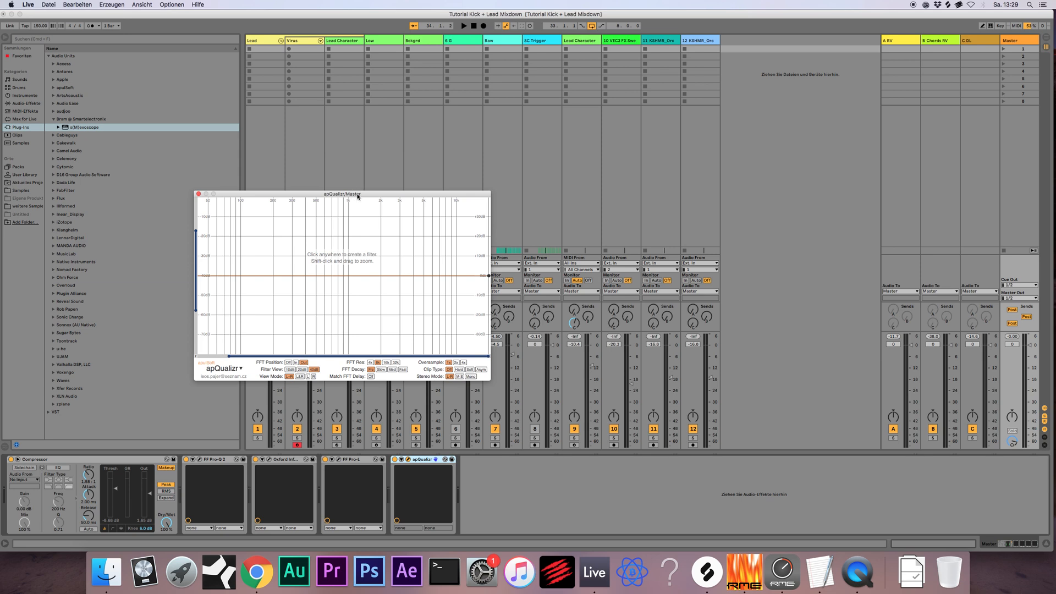
Step: Show the arrangement zoomed out to the whole lead and kick section and set the insert marker at bar 33 on the Virus track
{"action": "left_click", "coordinate": [496, 16]}
{"action": "key", "text": "Tab"}
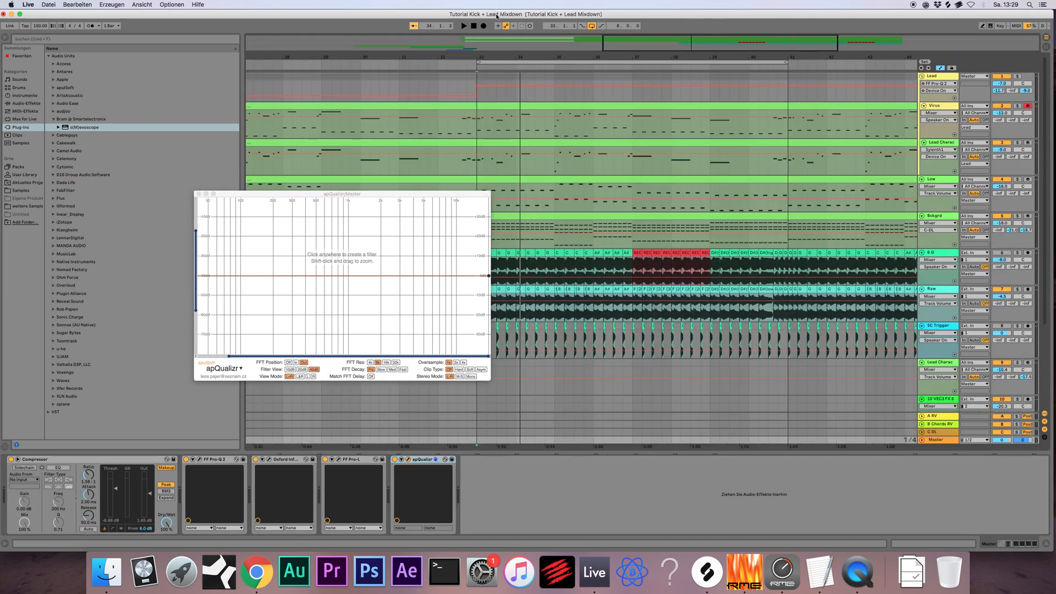
{"action": "left_click_drag", "start_coordinate": [644, 54], "coordinate": [575, 28]}
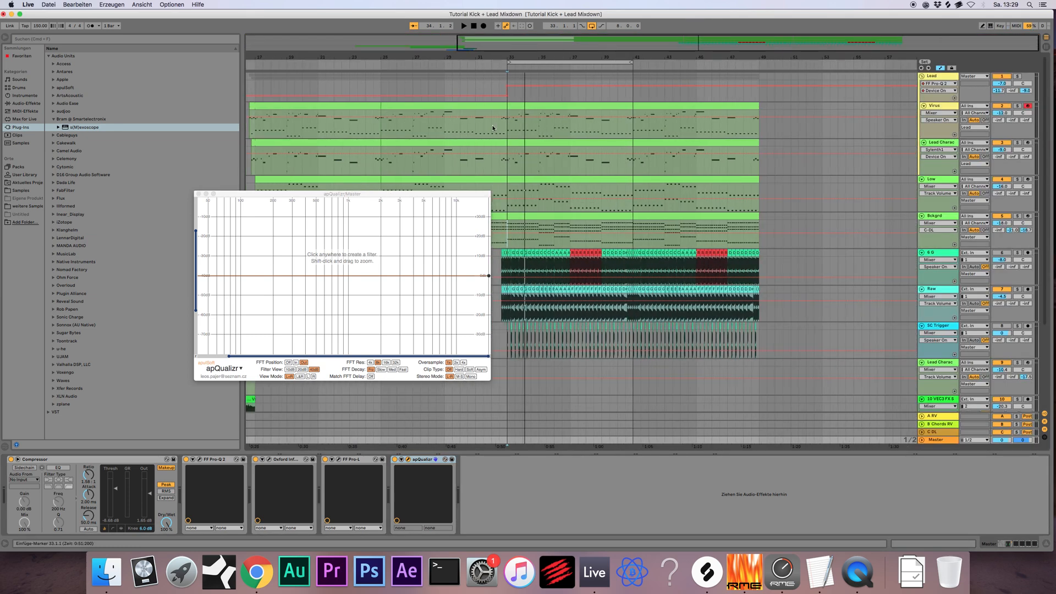
{"action": "left_click", "coordinate": [507, 112]}
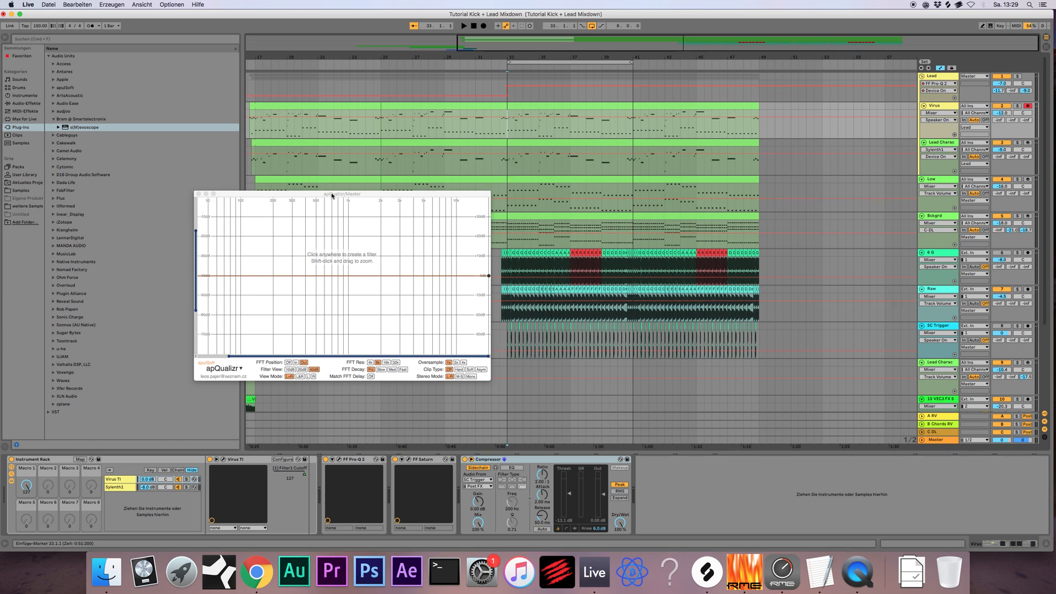
Step: Reposition the apQualizr window below the Bckgrd track so the lead tracks' clips stay uncovered
{"action": "left_click_drag", "start_coordinate": [332, 194], "coordinate": [539, 214]}
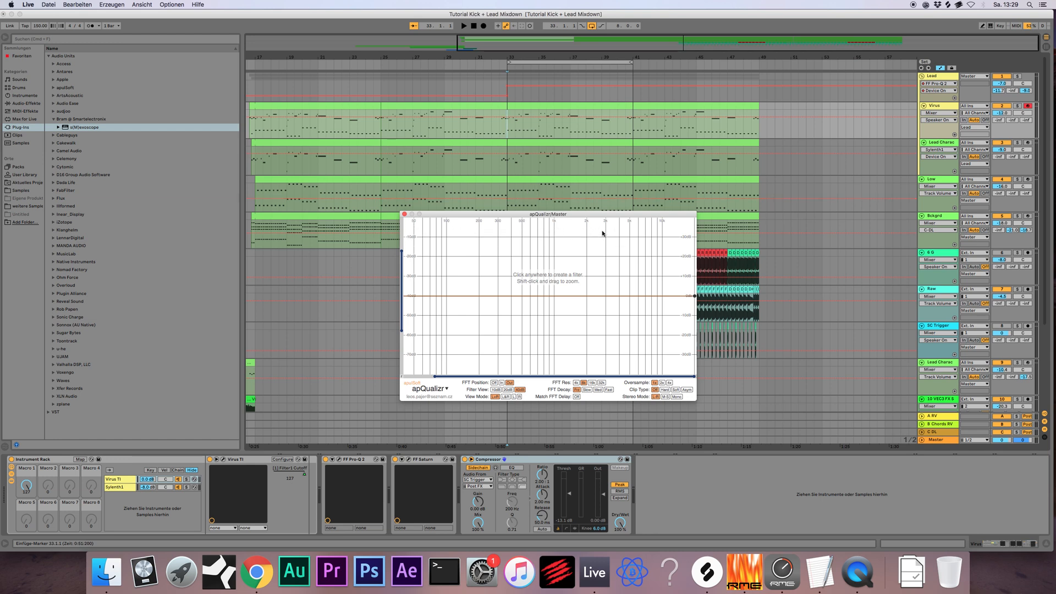
{"action": "left_click_drag", "start_coordinate": [666, 215], "coordinate": [516, 279]}
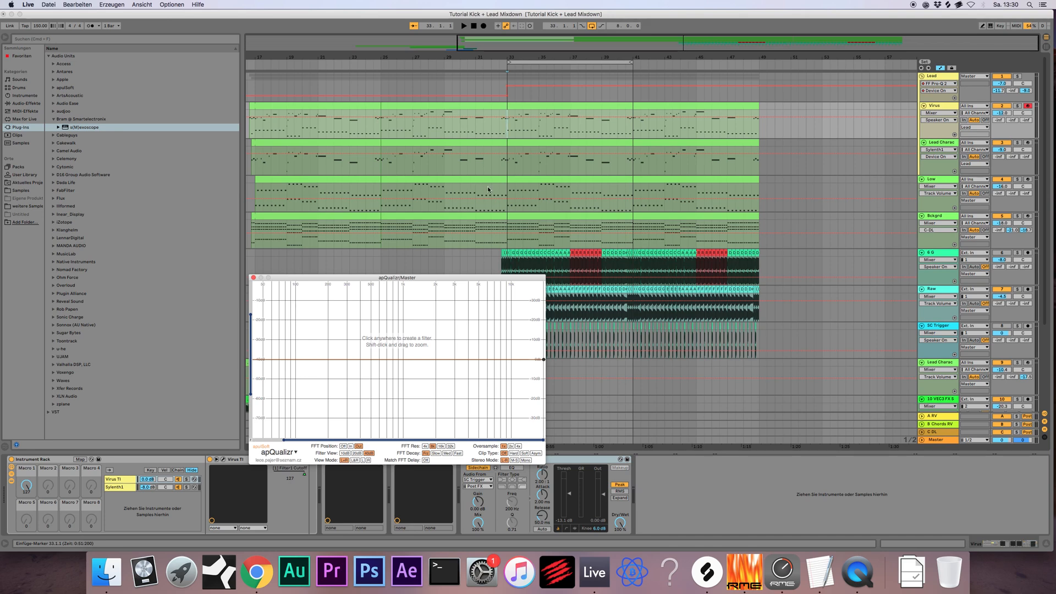
{"action": "left_click_drag", "start_coordinate": [281, 279], "coordinate": [274, 262]}
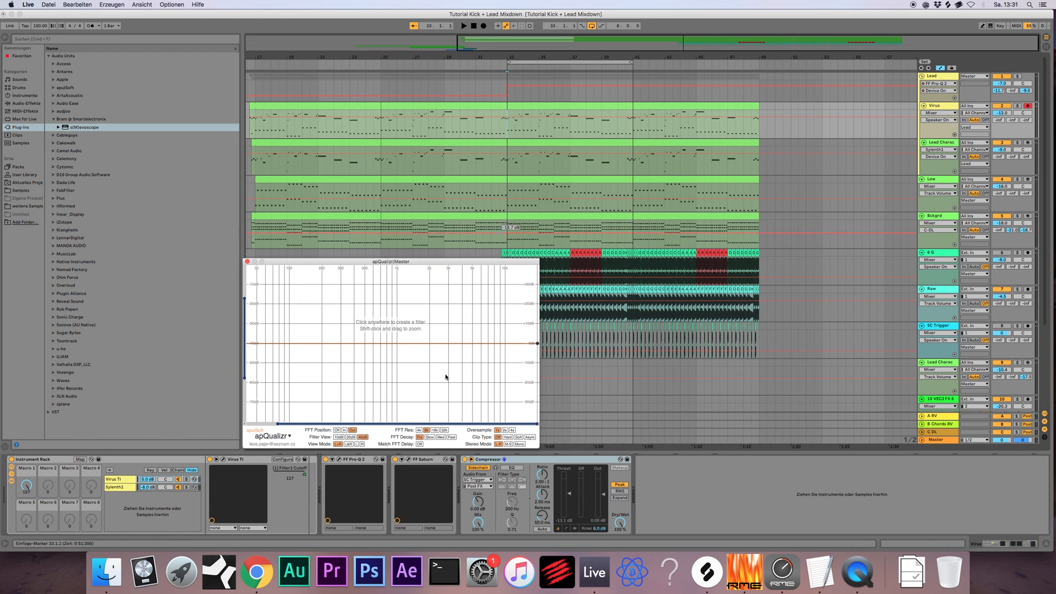
Step: Play the loop from bar 33 while watching the Master's spectrum in apQualizr, stop playback and close the plug-in window
{"action": "left_click", "coordinate": [507, 208]}
{"action": "left_click_drag", "start_coordinate": [478, 262], "coordinate": [526, 262]}
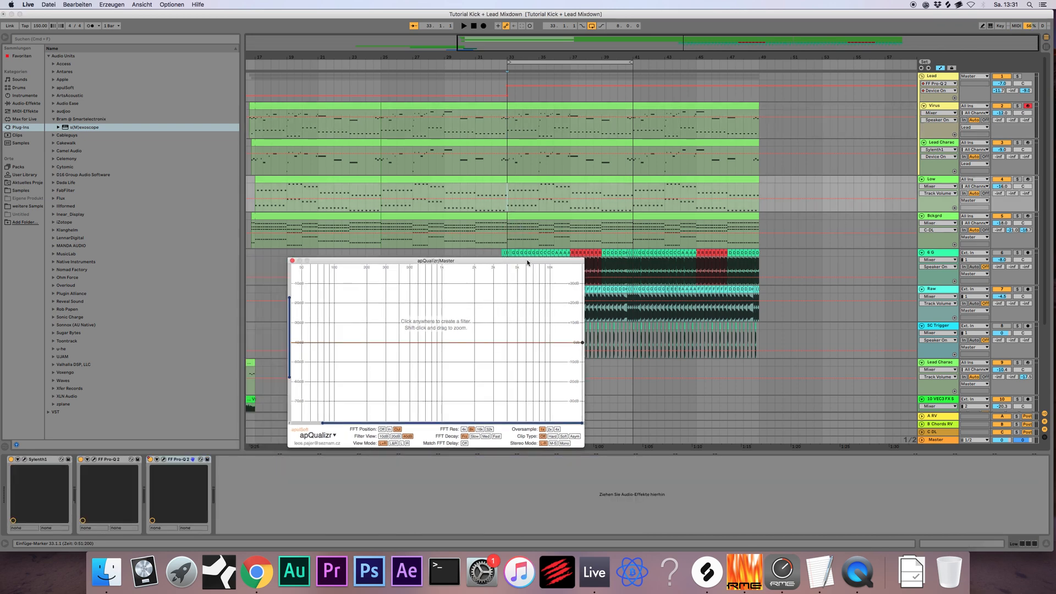
{"action": "key", "text": "space"}
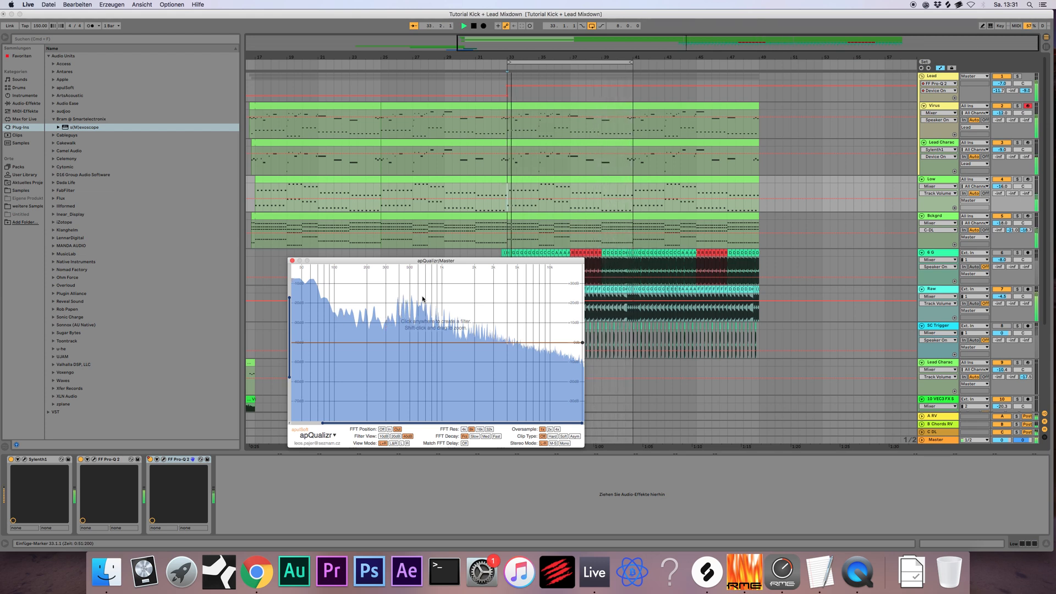
{"action": "left_click_drag", "start_coordinate": [420, 260], "coordinate": [494, 265]}
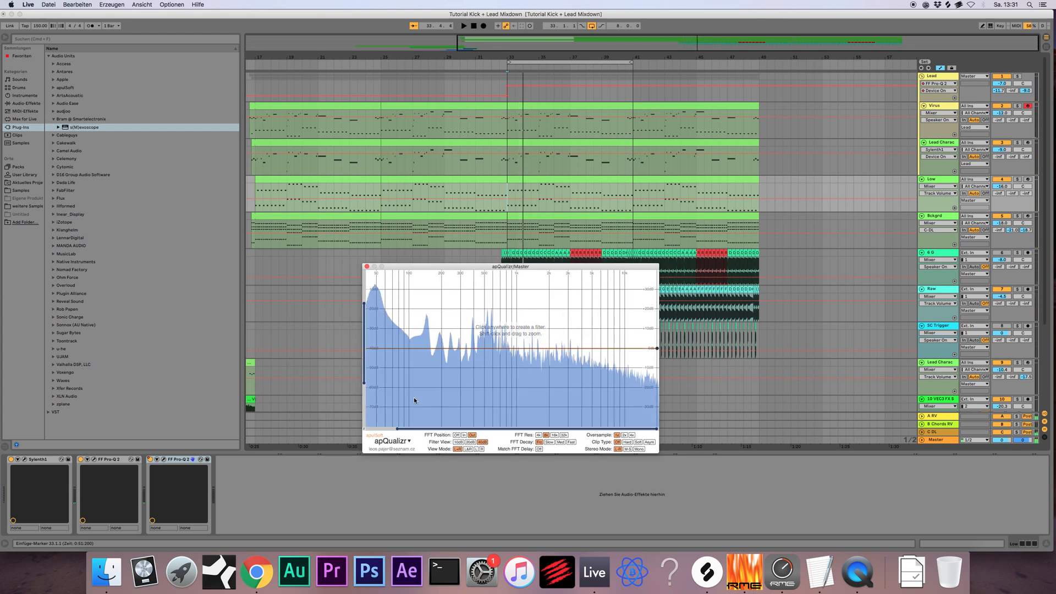
{"action": "left_click", "coordinate": [366, 266]}
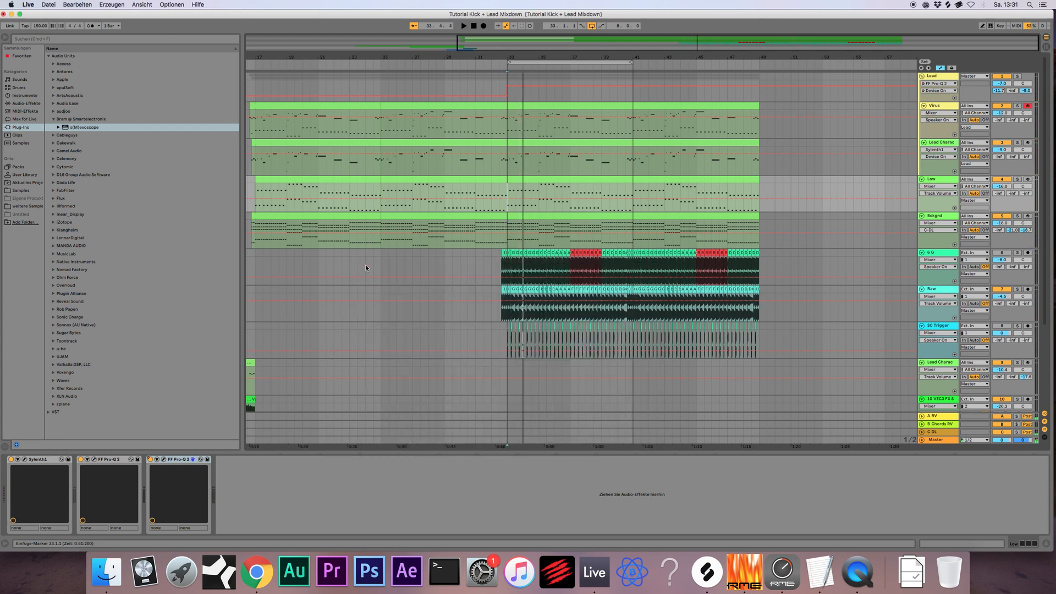
Step: Review the device chains of the Master, the Lead group, the Virus track and the Lead Charac track one after another
{"action": "scroll", "coordinate": [893, 366], "scroll_direction": "down", "scroll_amount": 5}
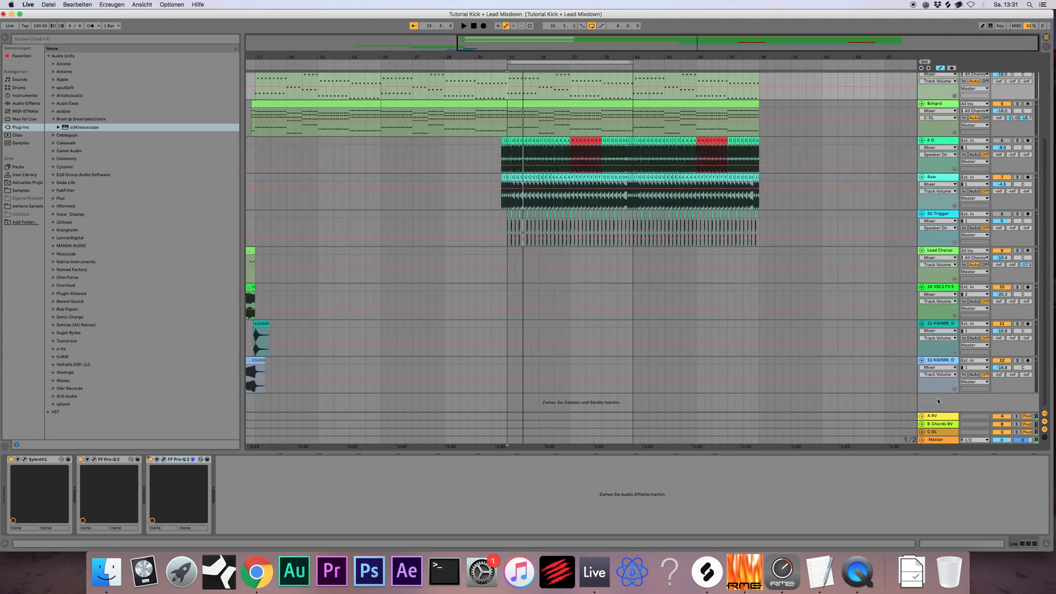
{"action": "left_click", "coordinate": [935, 440]}
{"action": "scroll", "coordinate": [804, 277], "scroll_direction": "up", "scroll_amount": 5}
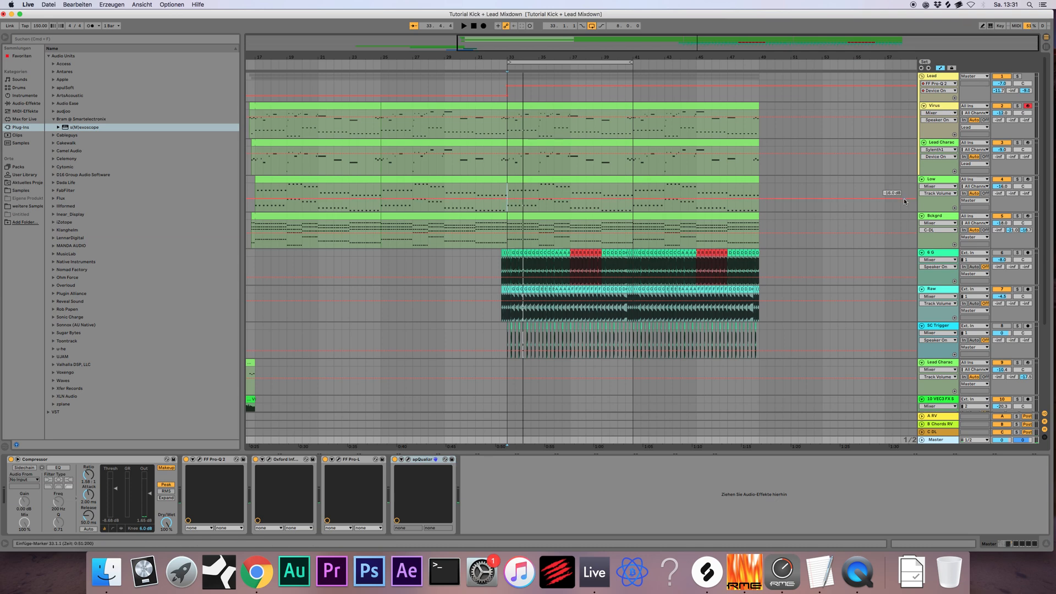
{"action": "left_click", "coordinate": [936, 77]}
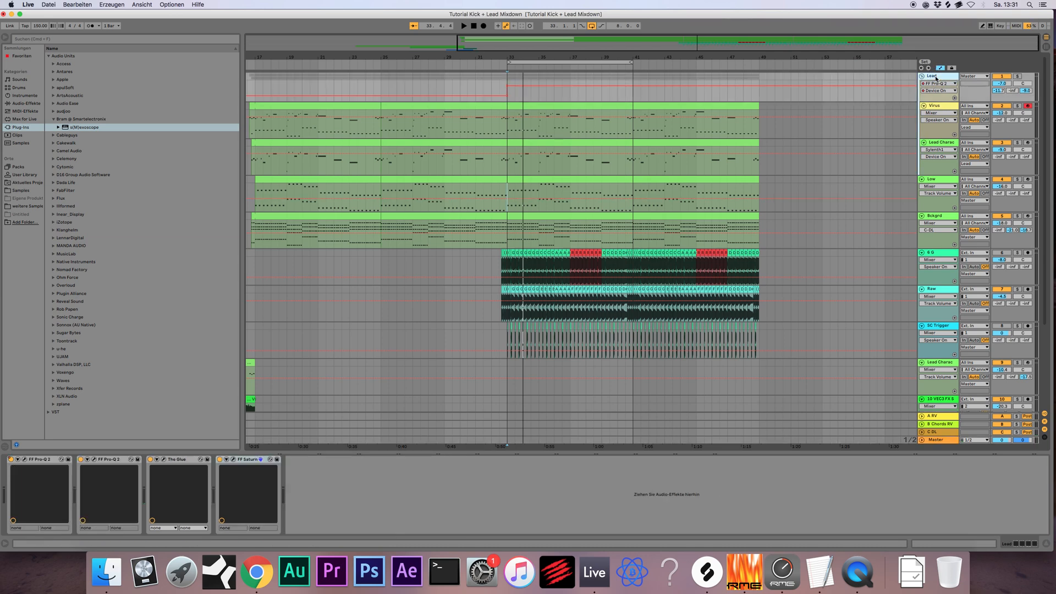
{"action": "left_click", "coordinate": [937, 107]}
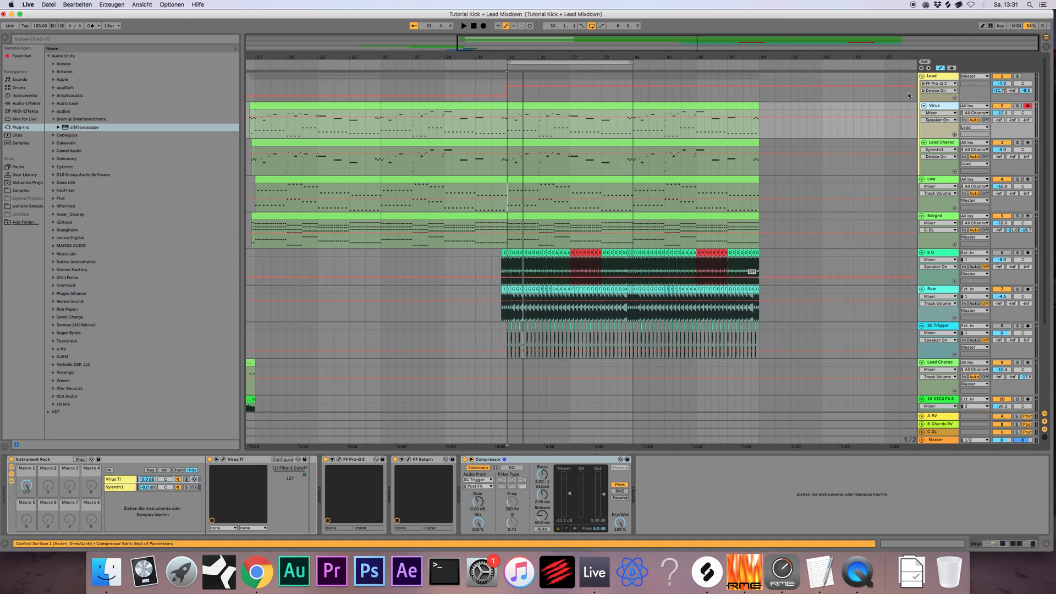
{"action": "left_click", "coordinate": [940, 143]}
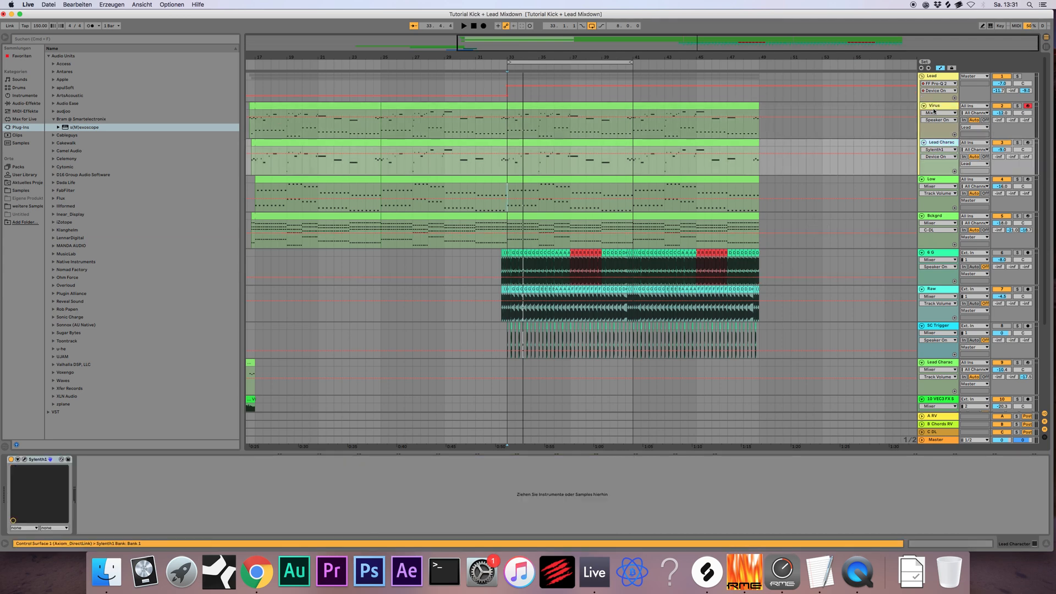
Step: Select bars 33 to 41 on the Lead Charac track and bring back the Virus track's device chain
{"action": "left_click", "coordinate": [933, 109]}
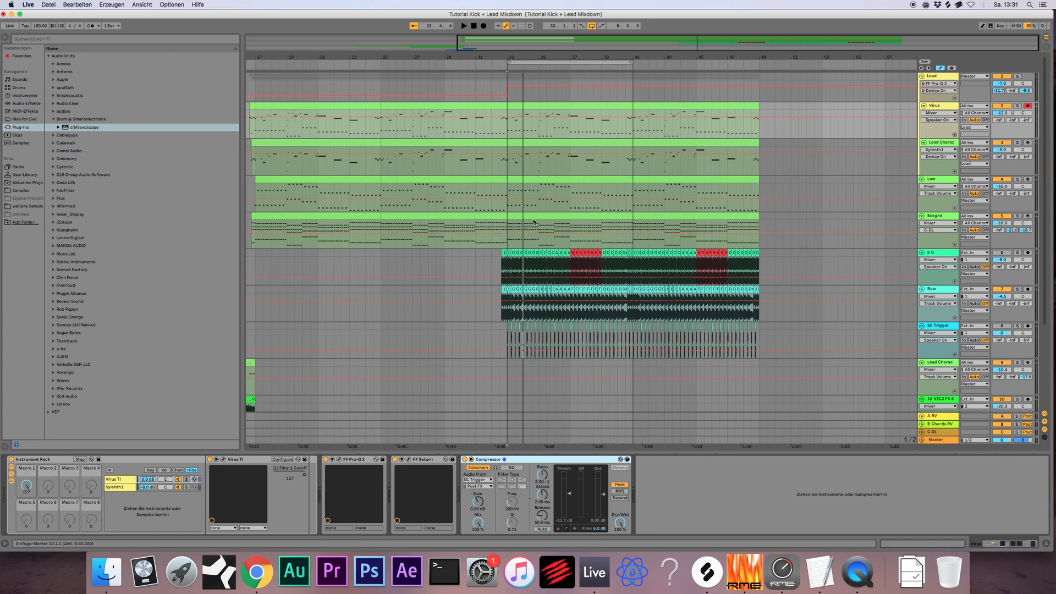
{"action": "left_click_drag", "start_coordinate": [507, 160], "coordinate": [632, 159]}
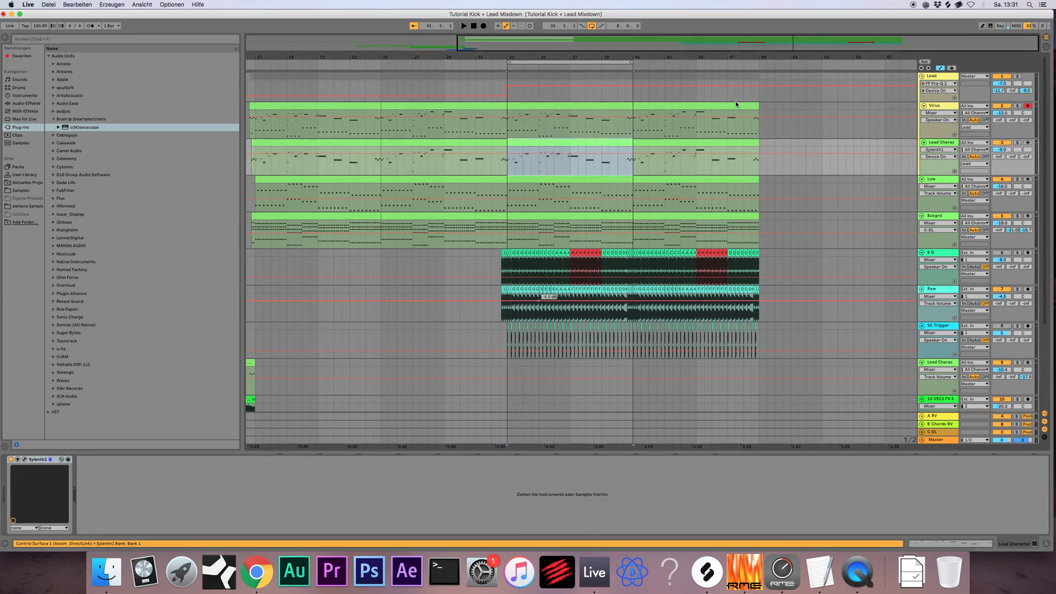
{"action": "left_click", "coordinate": [933, 108]}
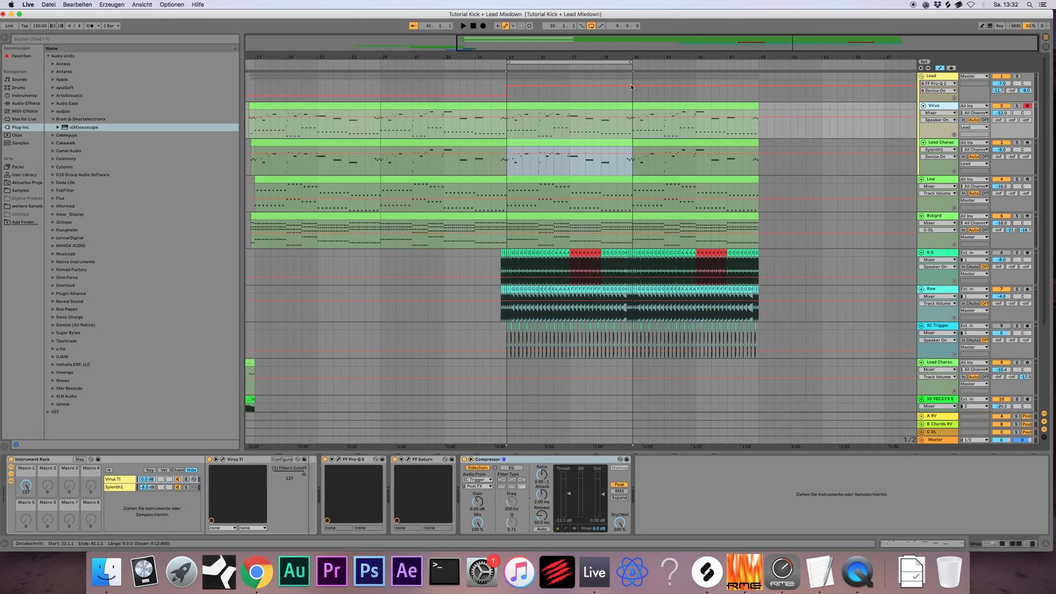
Step: Switch off the arrangement loop, play the whole project from bar 9 past its last clips and stop playback
{"action": "left_click_drag", "start_coordinate": [630, 58], "coordinate": [602, 53]}
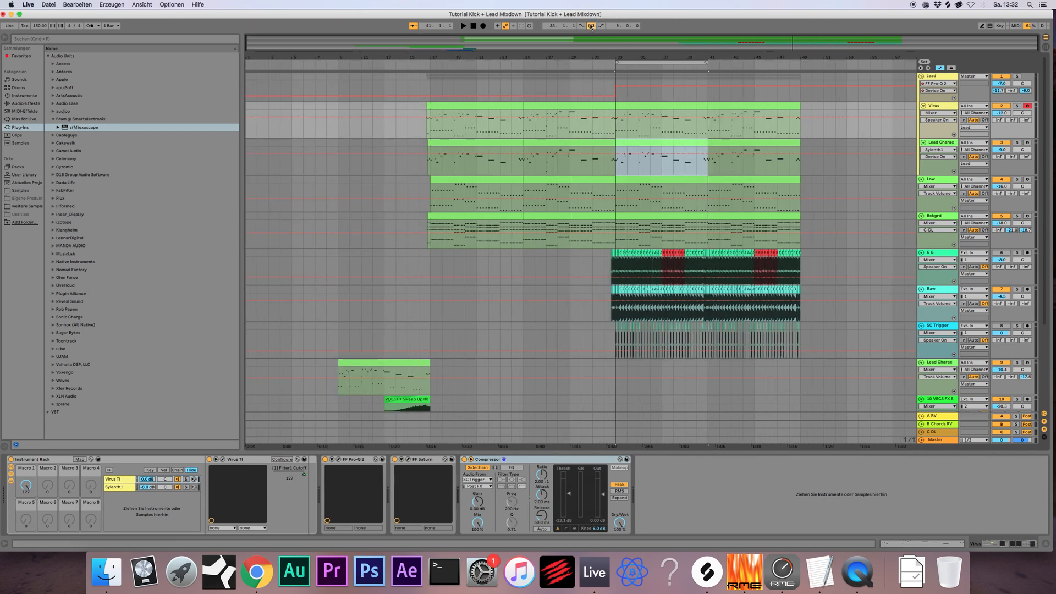
{"action": "scroll", "coordinate": [435, 269], "scroll_direction": "down", "scroll_amount": 2}
{"action": "scroll", "coordinate": [431, 401], "scroll_direction": "up", "scroll_amount": 2}
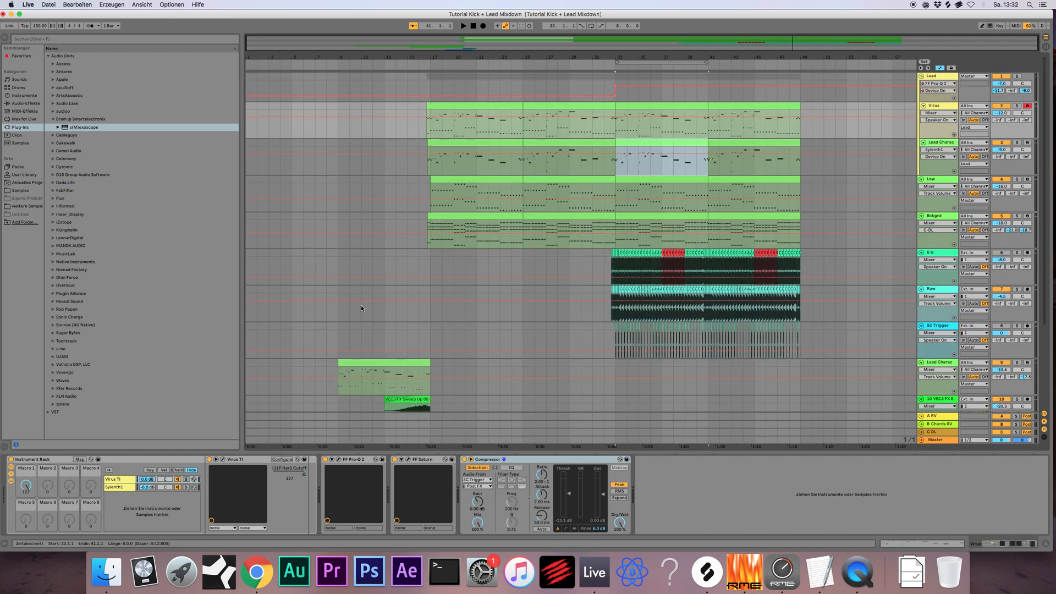
{"action": "left_click", "coordinate": [338, 313]}
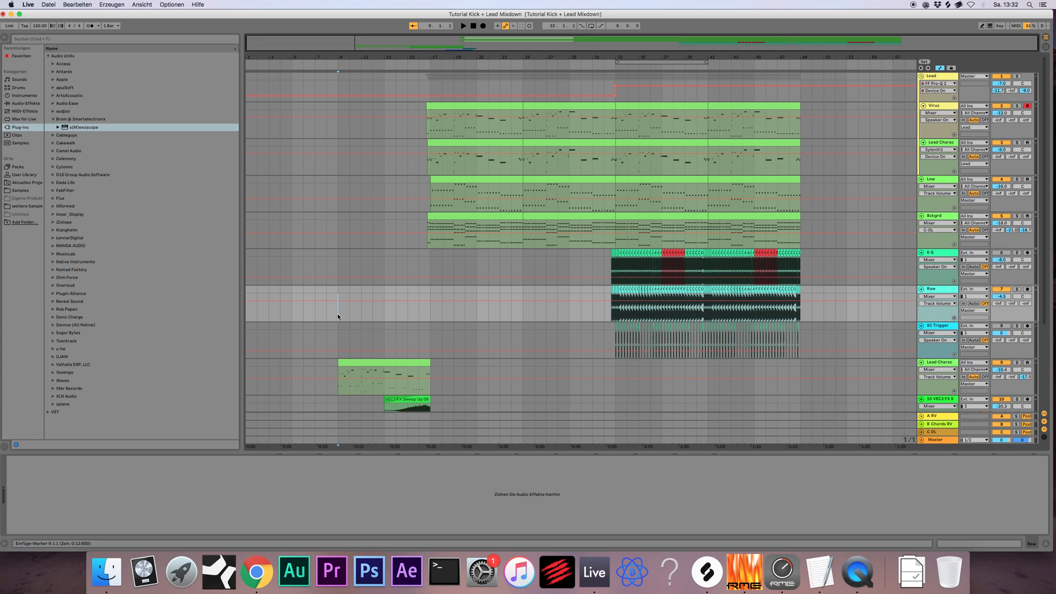
{"action": "key", "text": "space"}
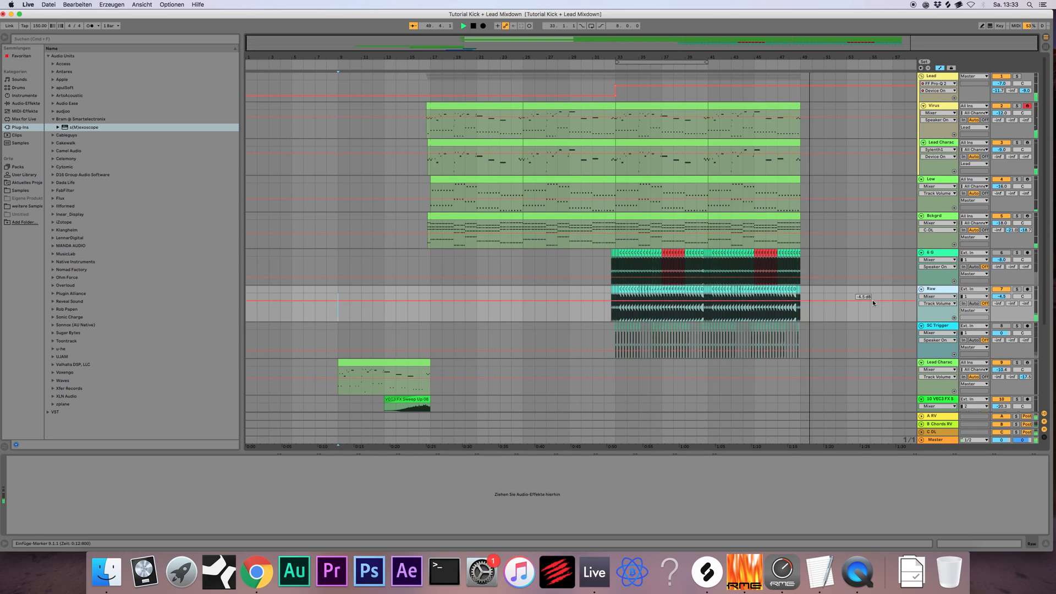
{"action": "left_click", "coordinate": [848, 289]}
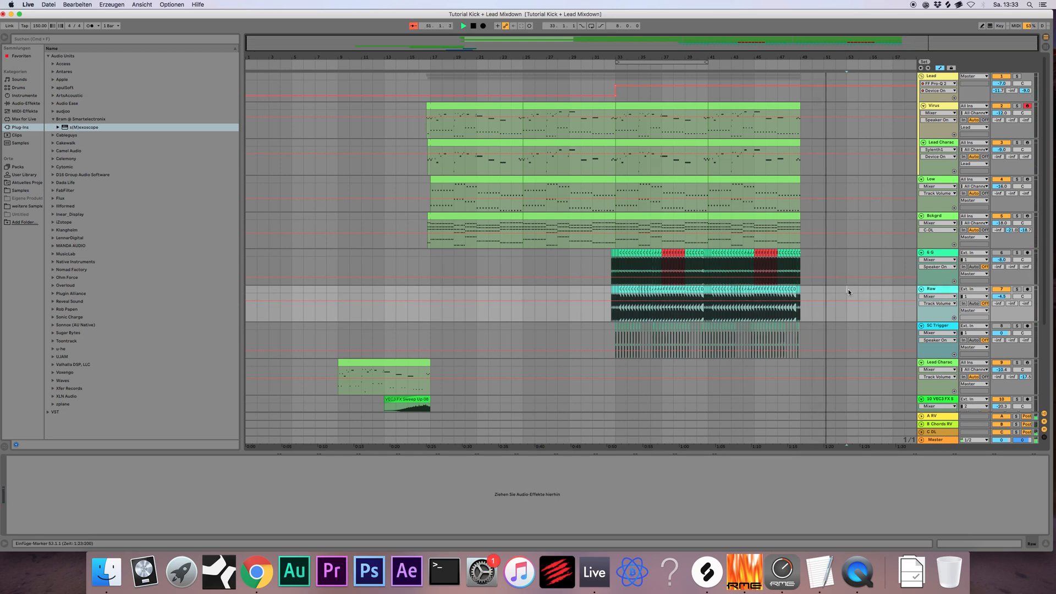
{"action": "key", "text": "space"}
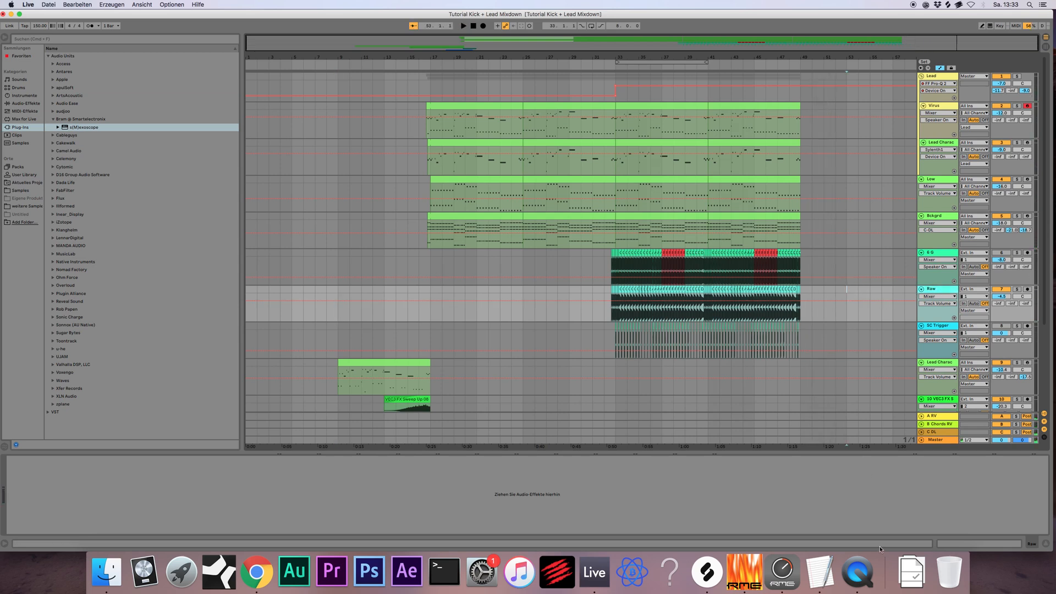